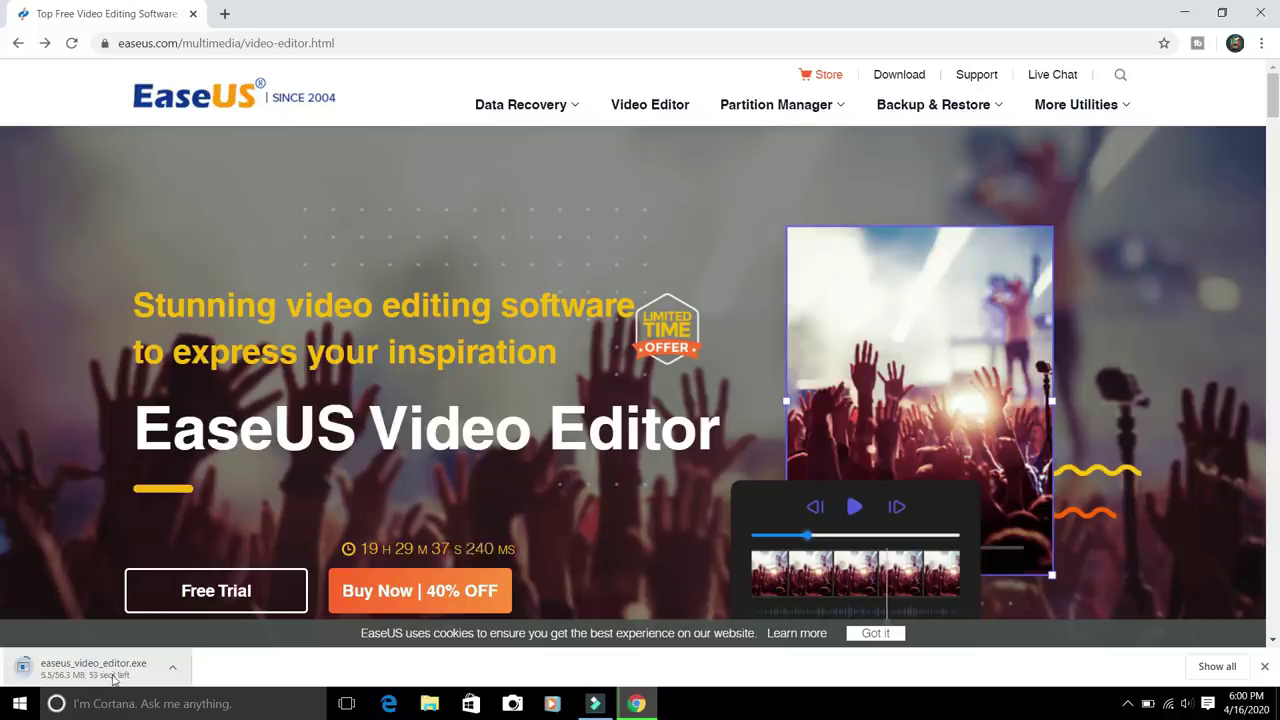
Step: Show the downloading easeus_video_editor.exe in its folder, and start the finished installer with English as the setup language
click(172, 668)
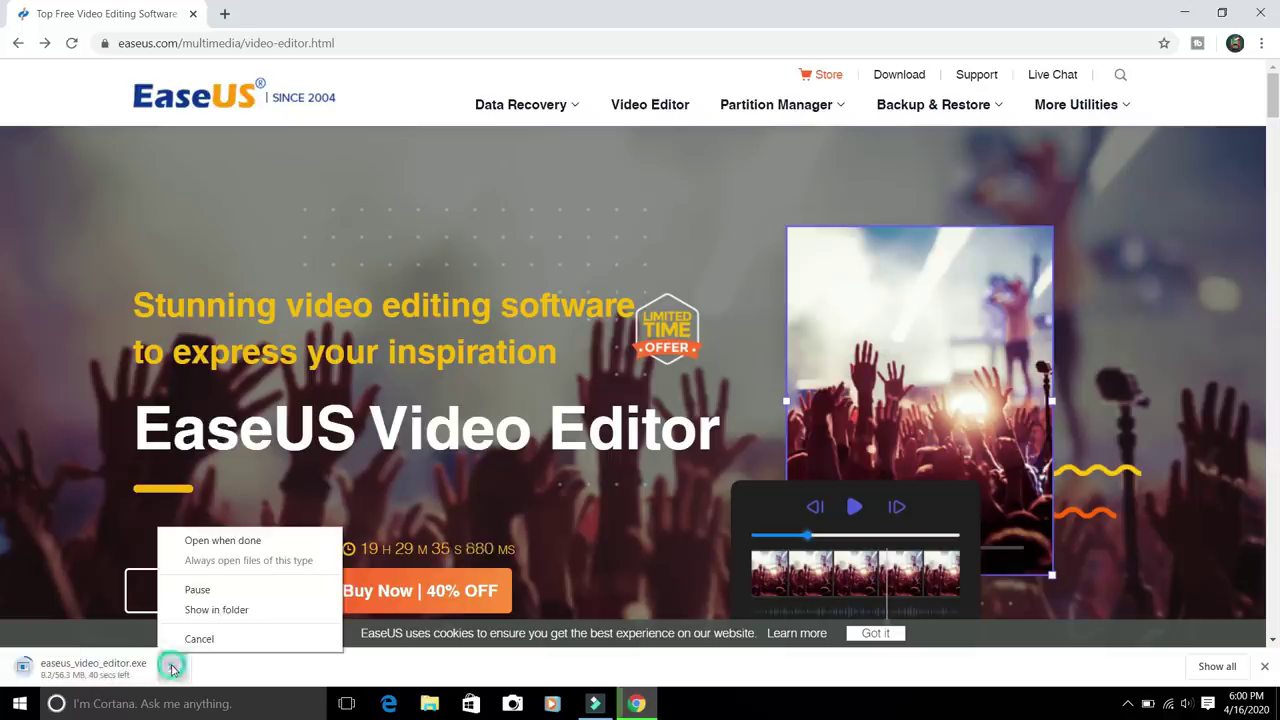
click(224, 612)
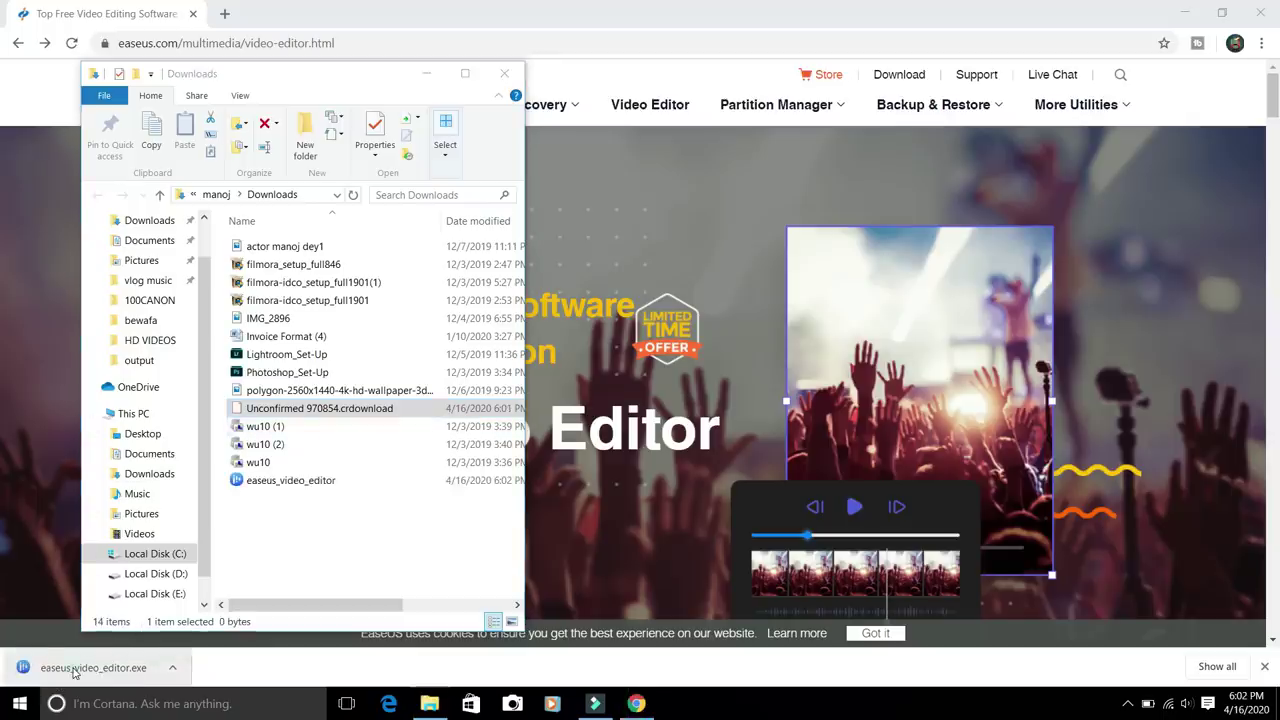
click(73, 671)
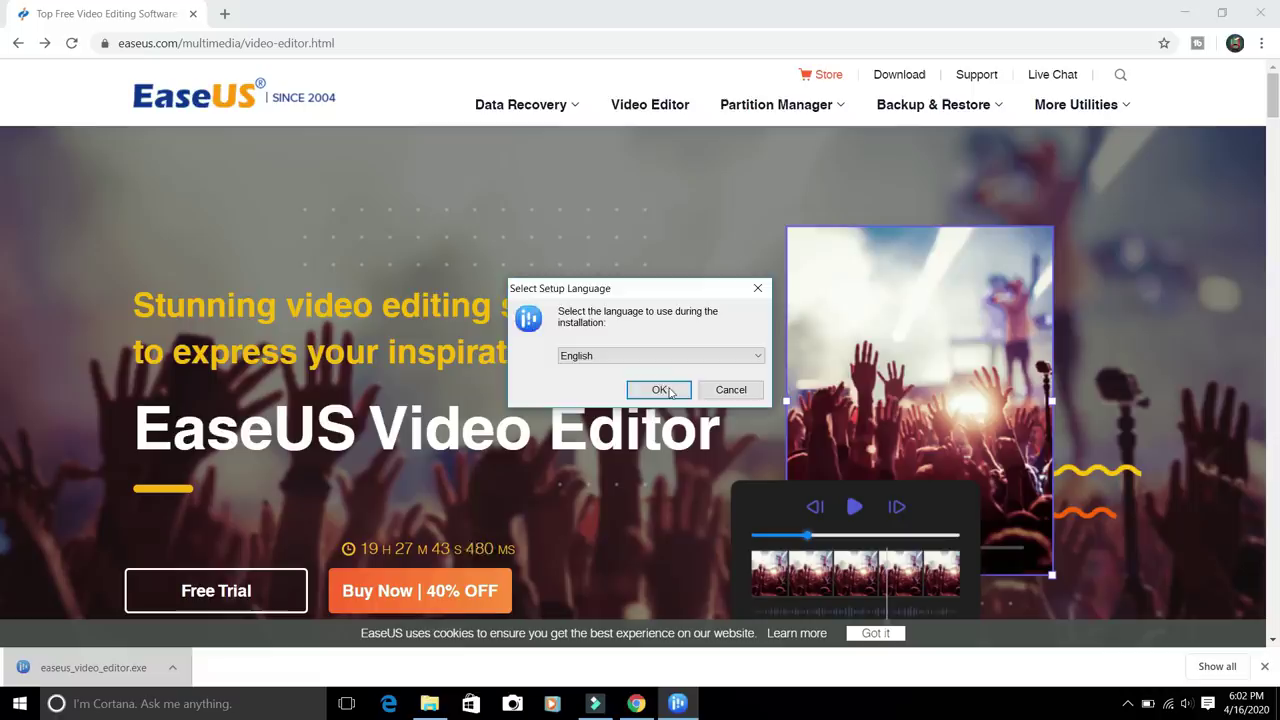
click(660, 390)
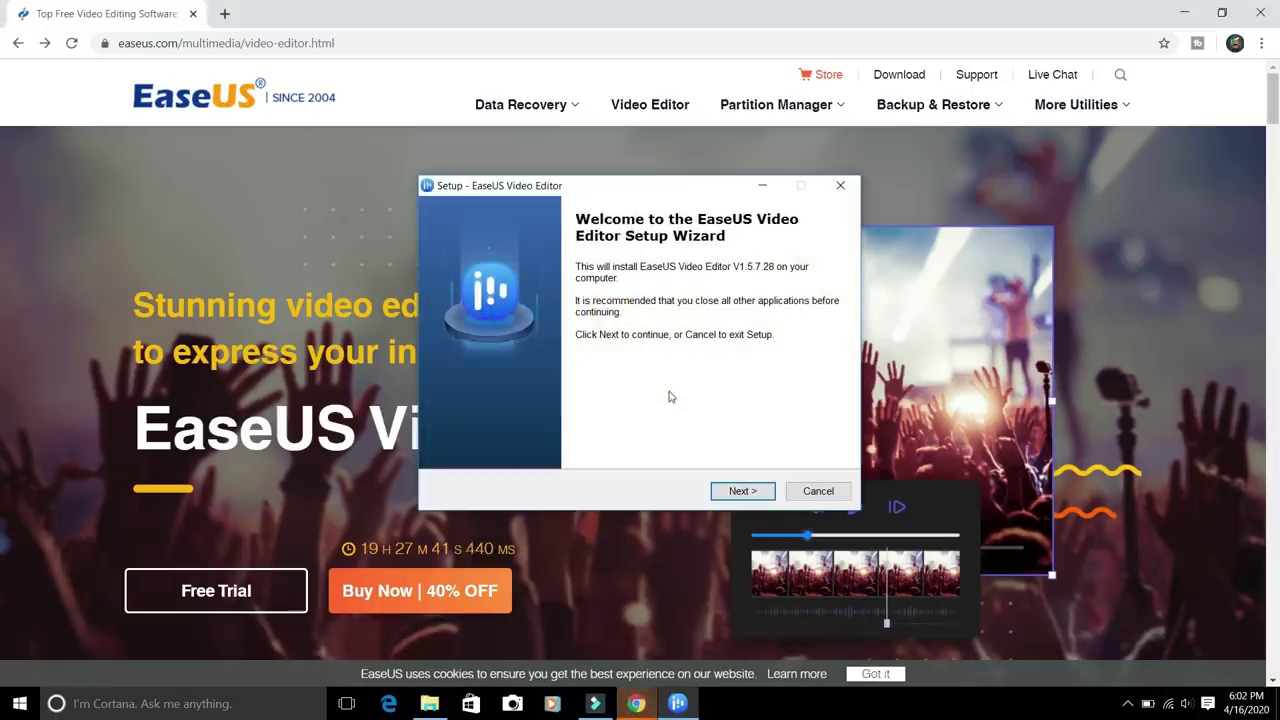
Step: Install EaseUS Video Editor, accepting the license agreement, with a desktop shortcut and the option to launch it on finishing
click(739, 492)
click(462, 437)
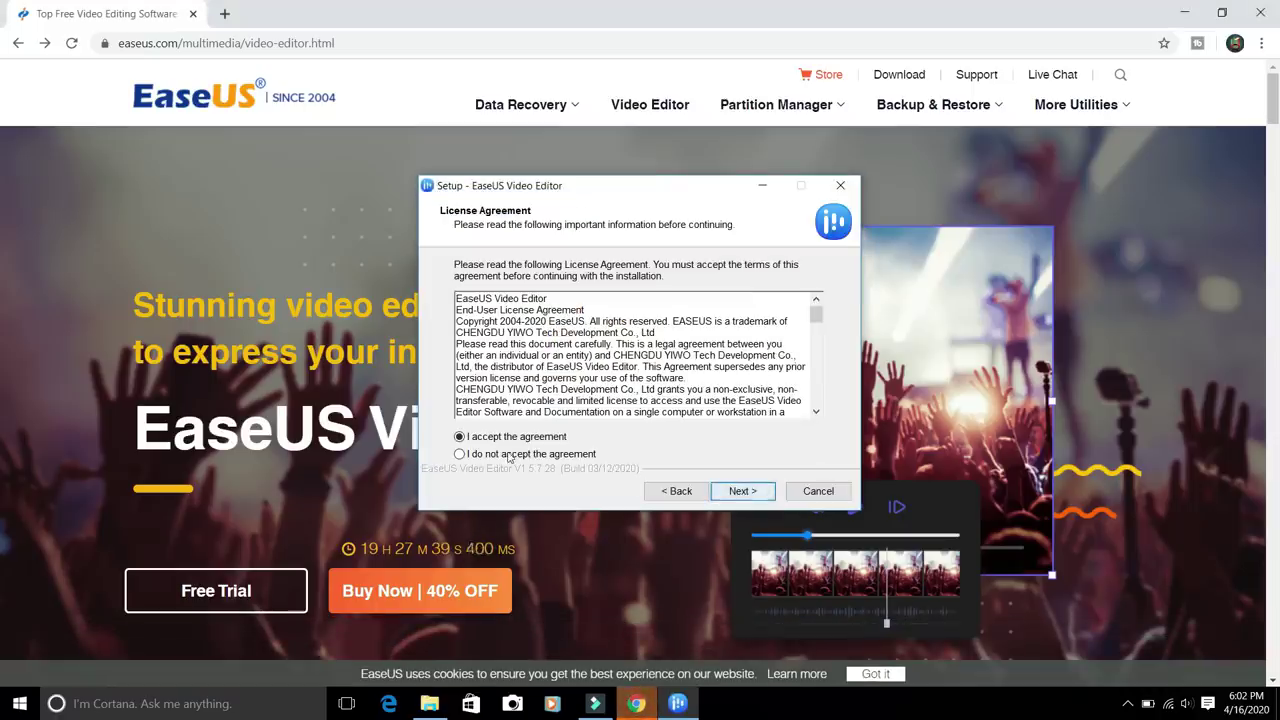
click(730, 490)
click(738, 492)
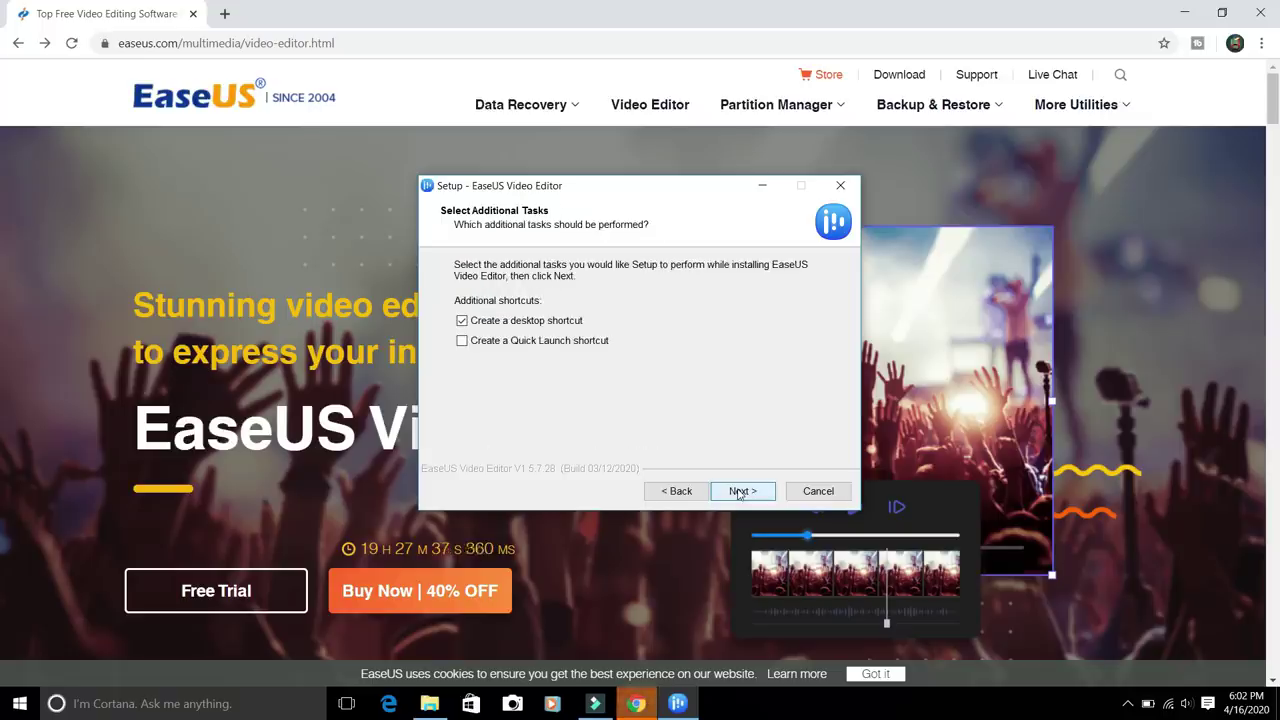
click(740, 492)
click(740, 492)
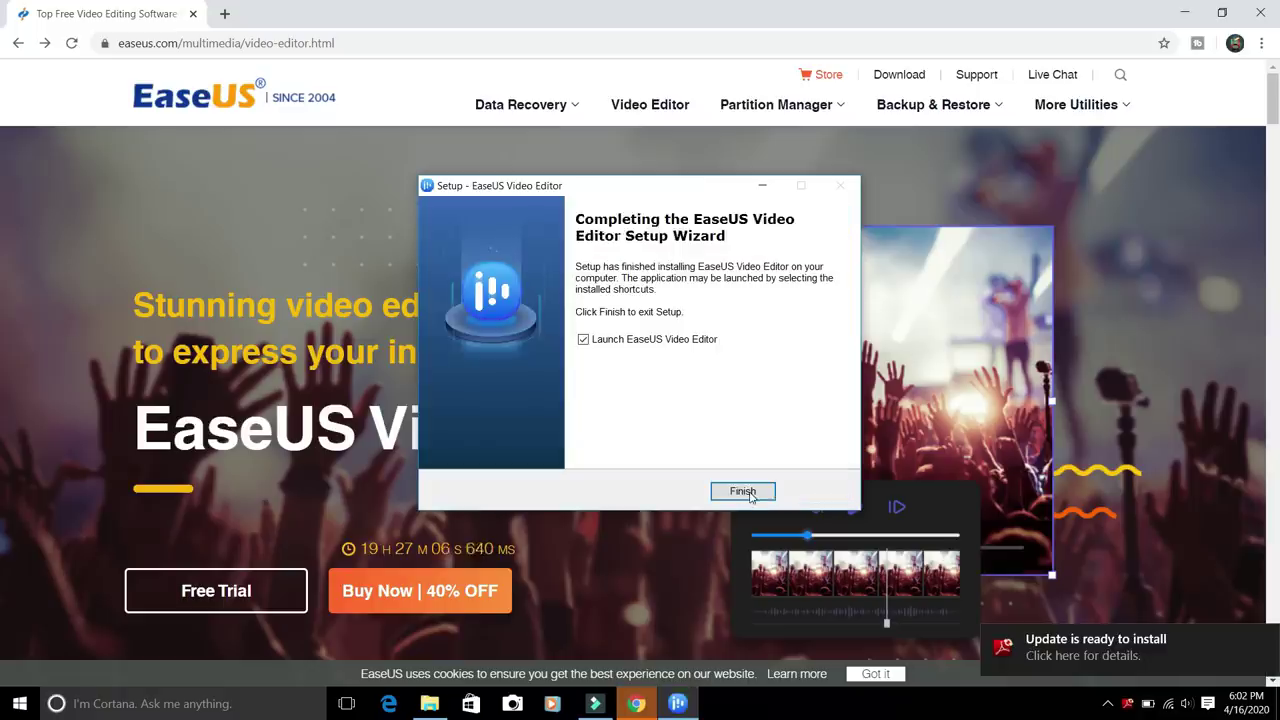
click(742, 492)
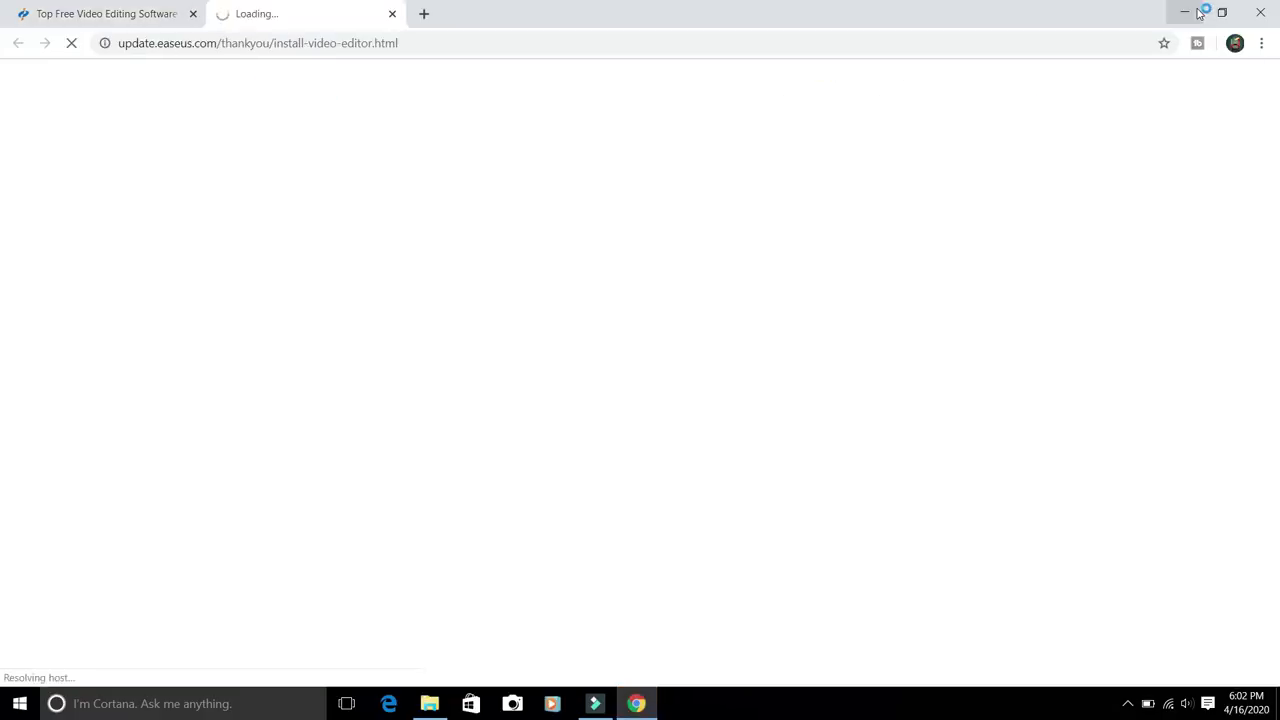
Step: Switch to EaseUS Video Editor from the desktop, create a 16:9 (Widescreen) project and dismiss the import tip
click(1192, 12)
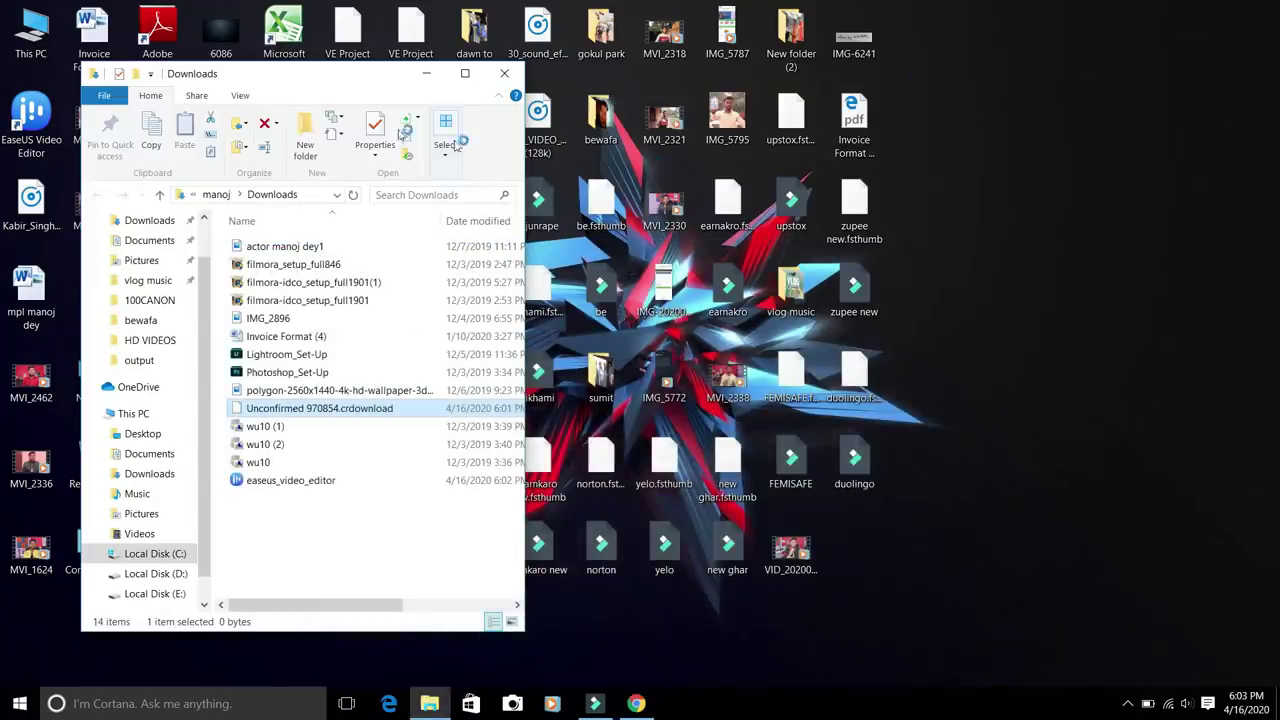
click(37, 141)
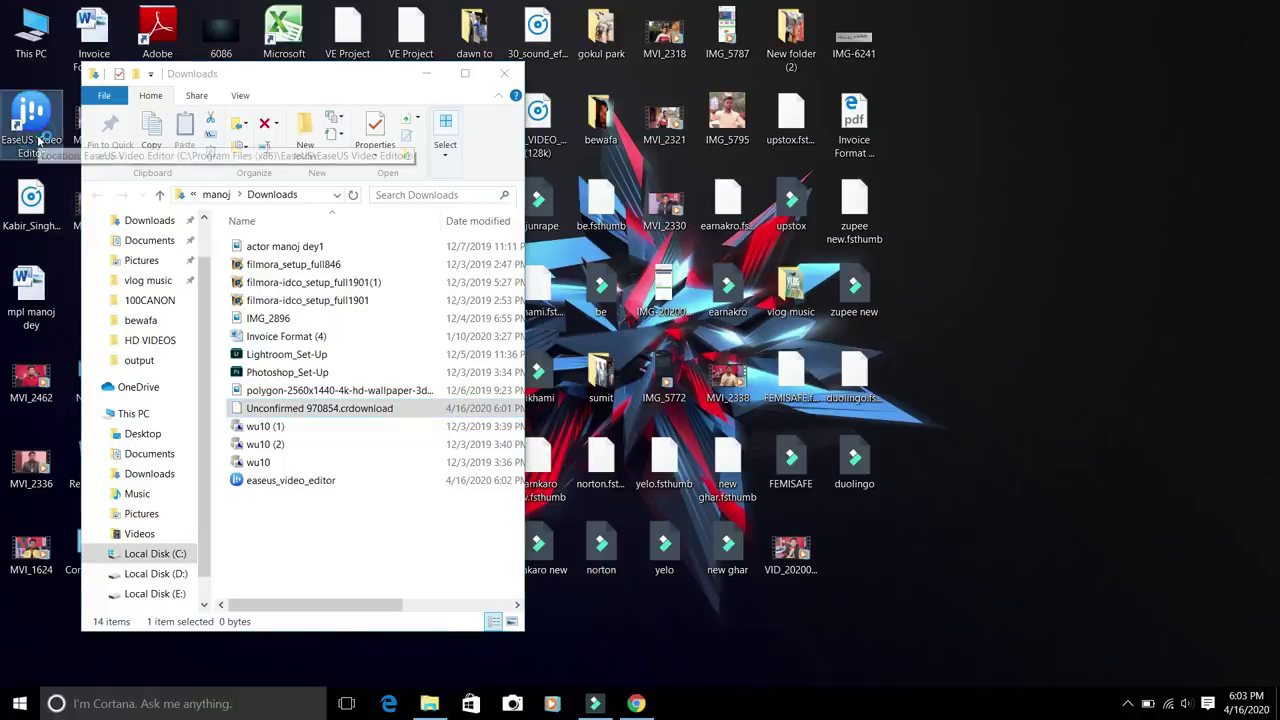
double_click(37, 141)
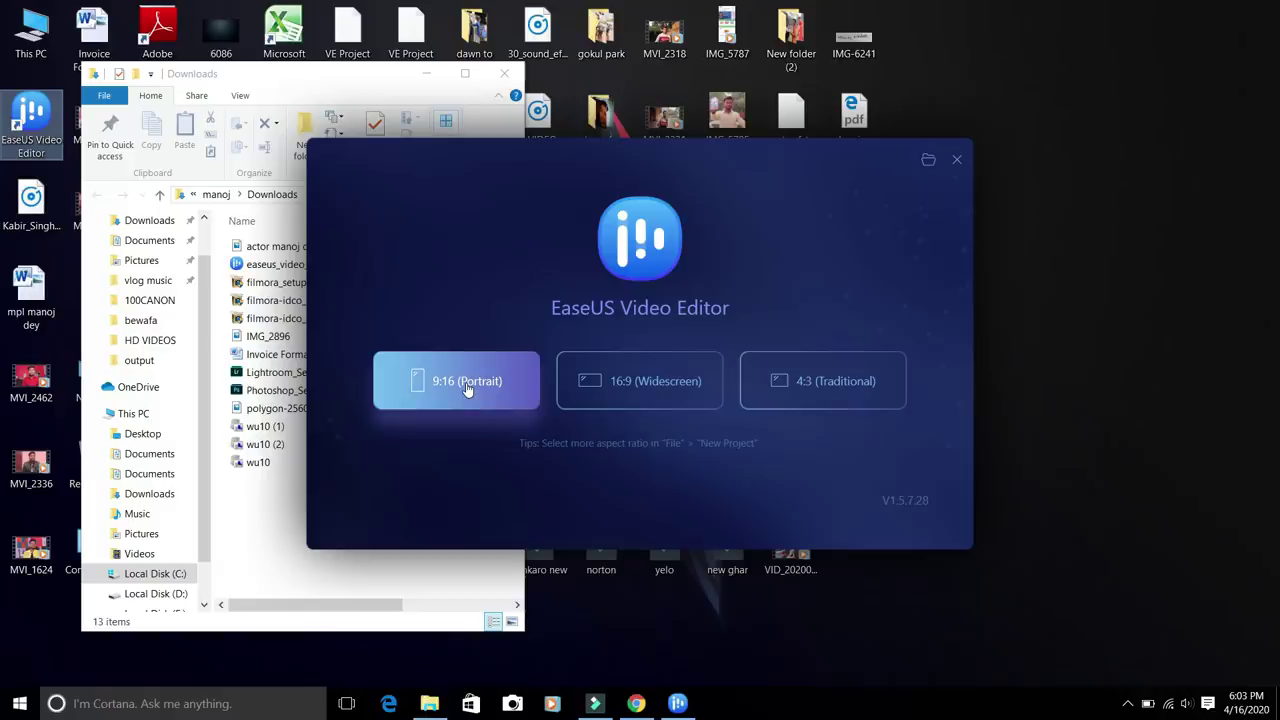
click(640, 396)
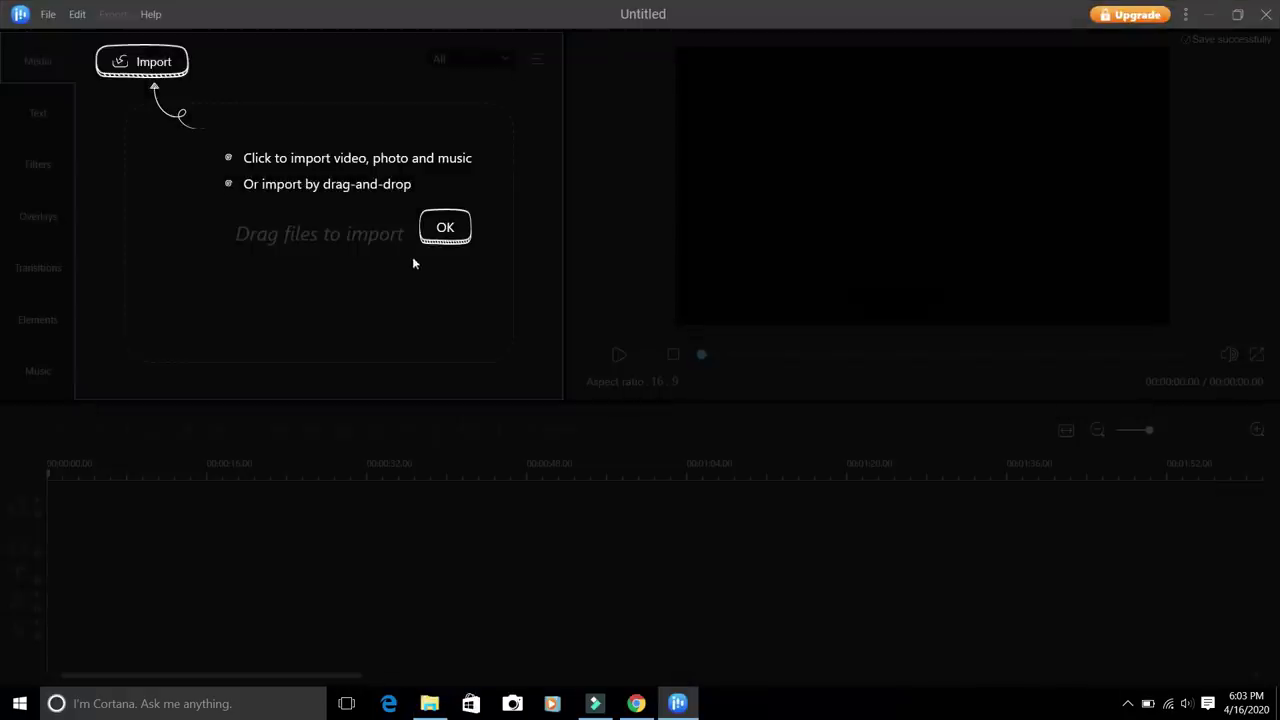
click(443, 232)
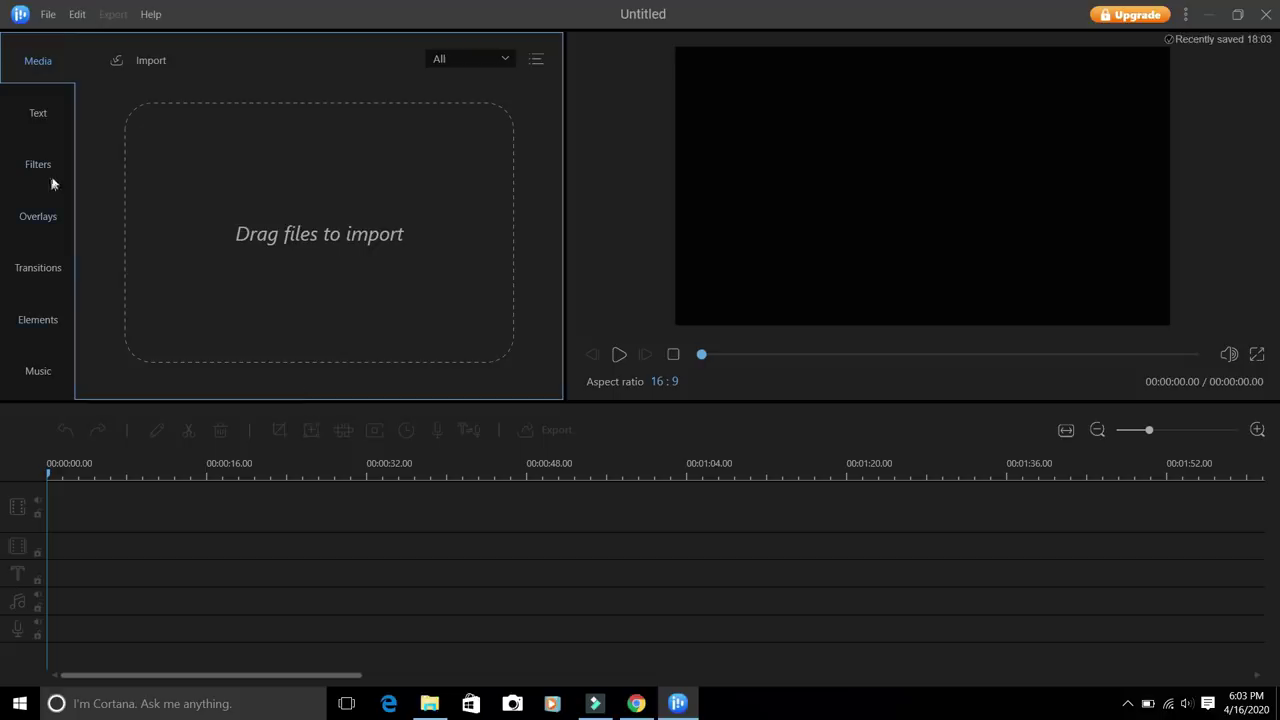
Step: Look through the available text templates, filters and overlays
click(35, 126)
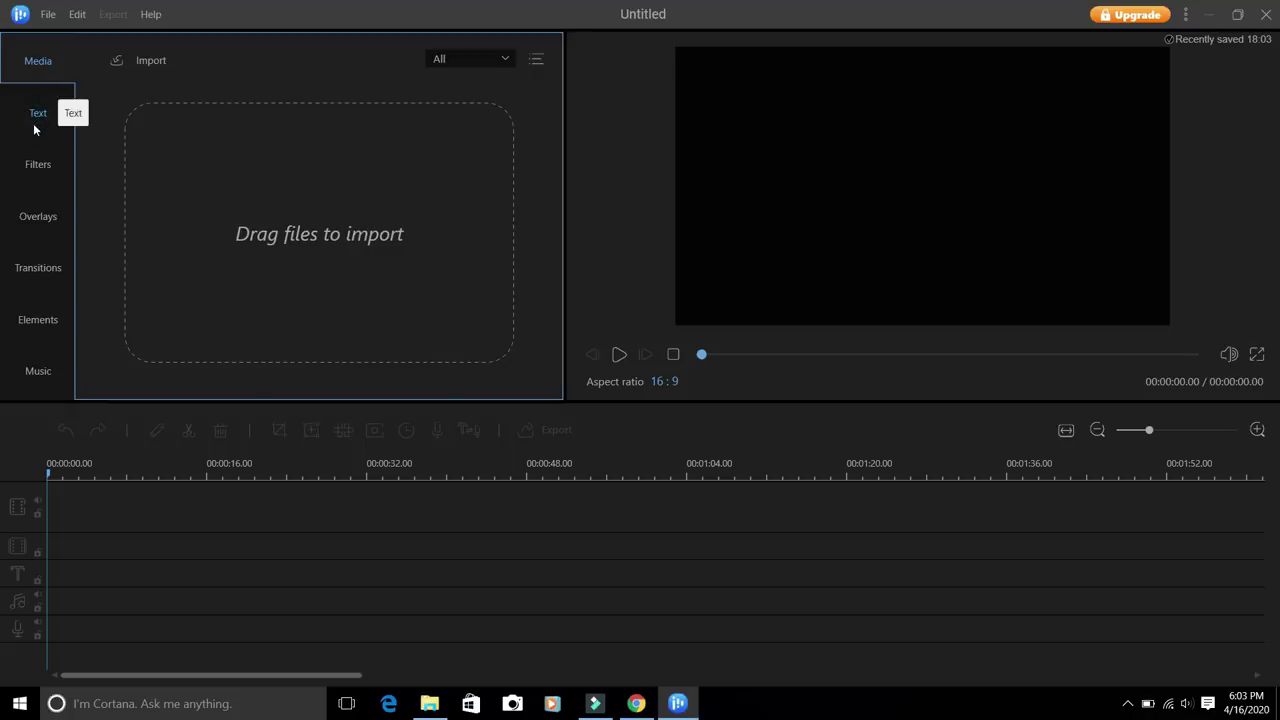
click(37, 123)
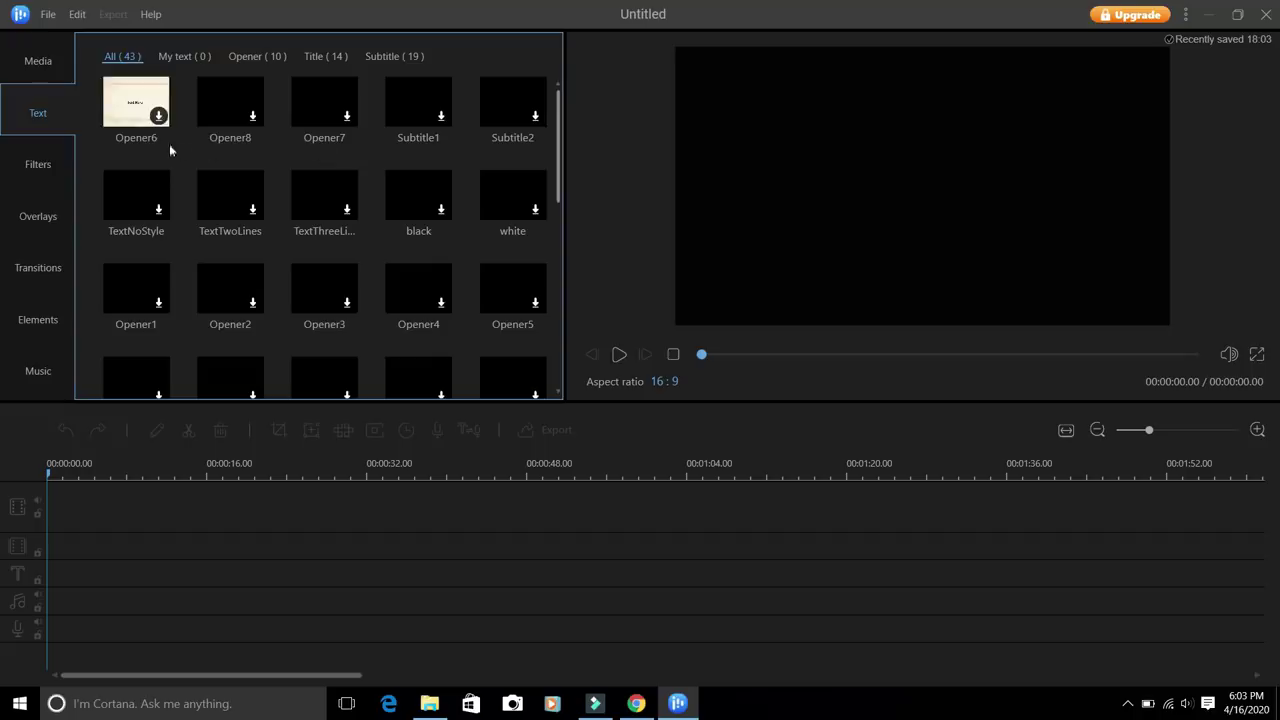
click(30, 166)
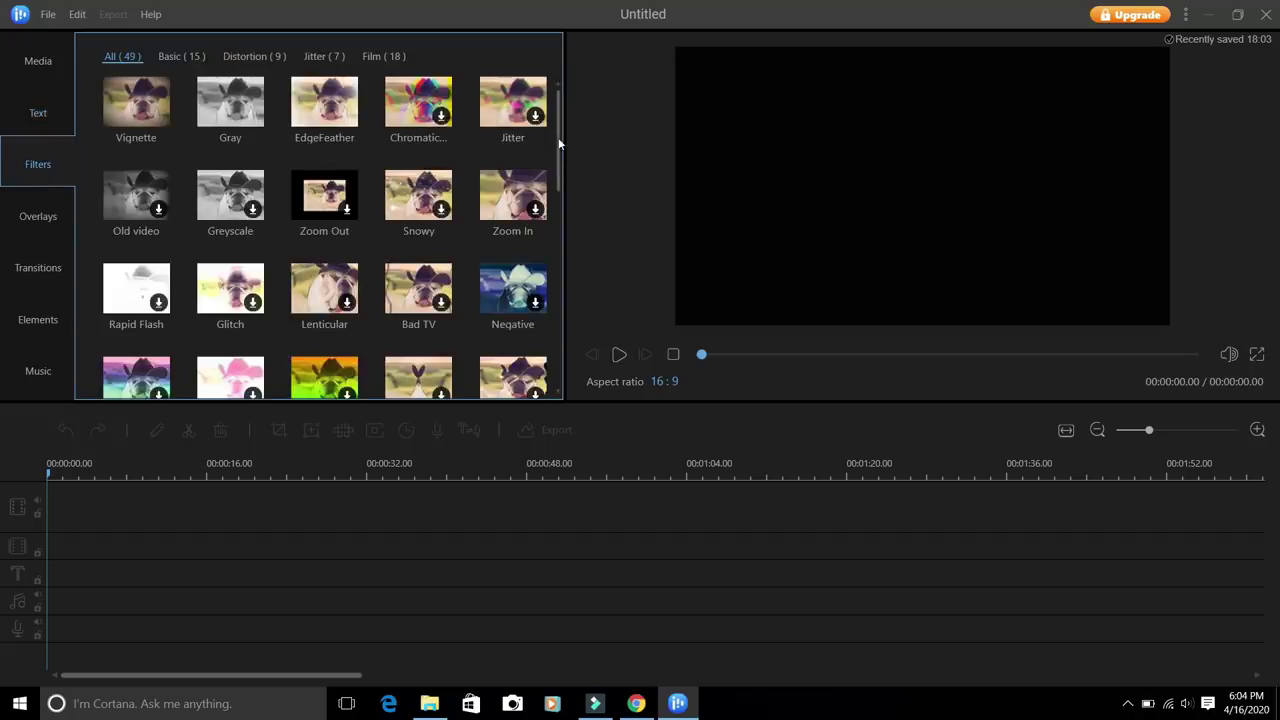
scroll(559, 145, down, 5)
scroll(560, 140, up, 5)
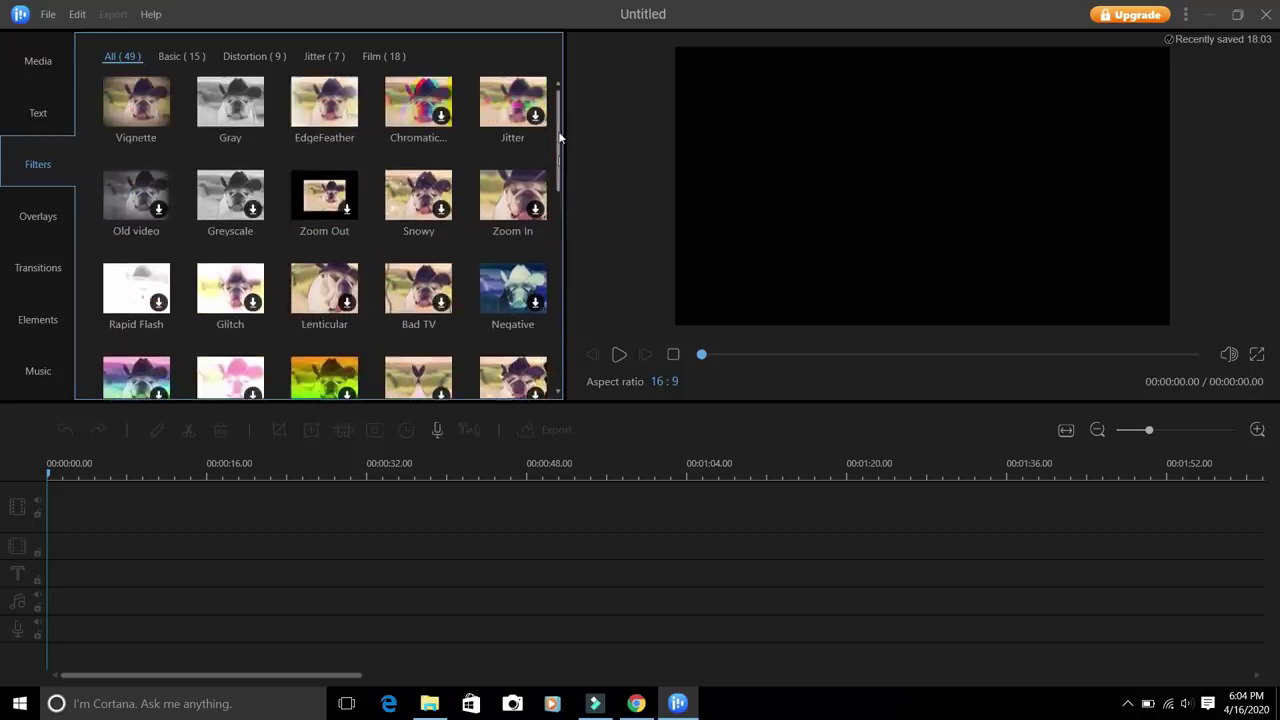
mouse_move(216, 95)
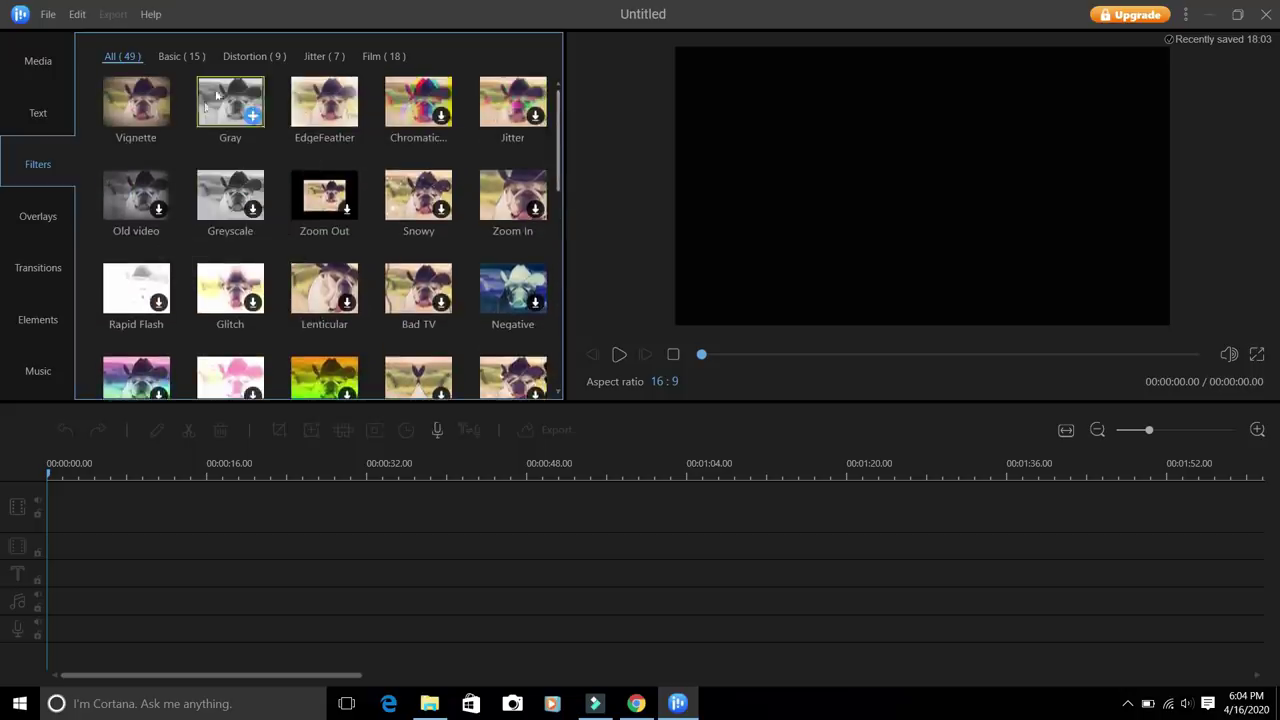
click(44, 224)
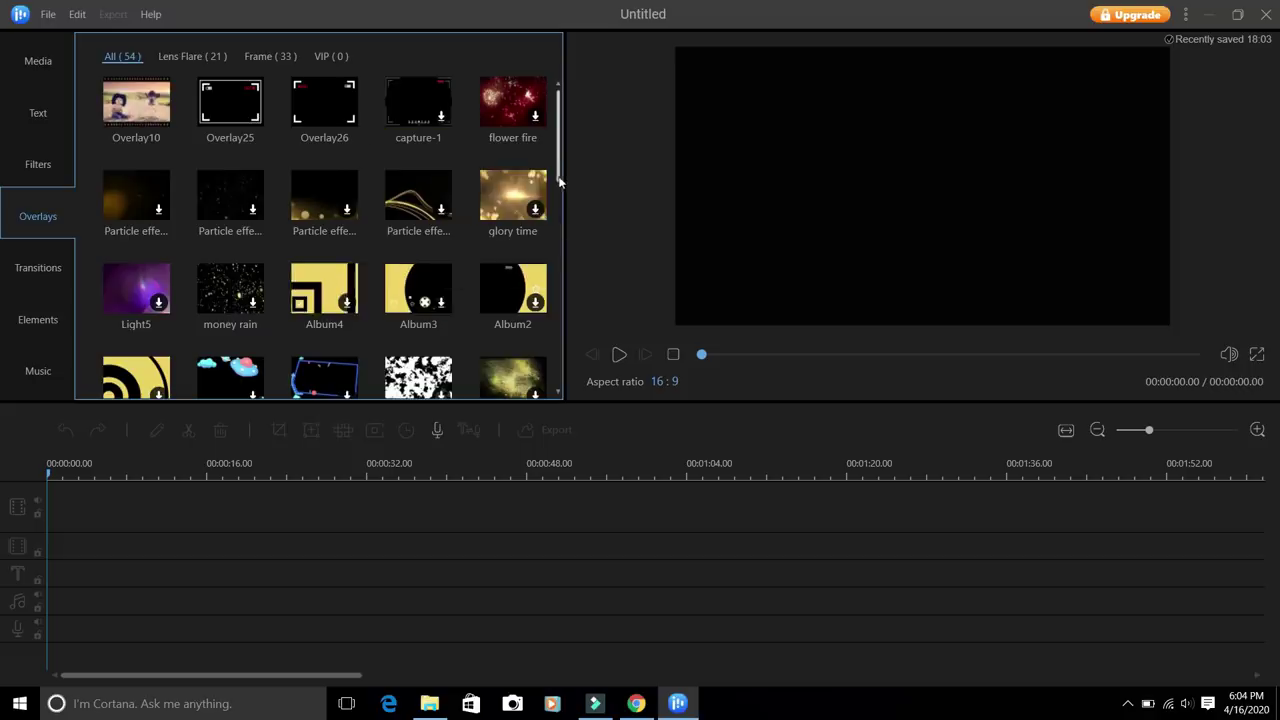
drag(563, 166, 564, 232)
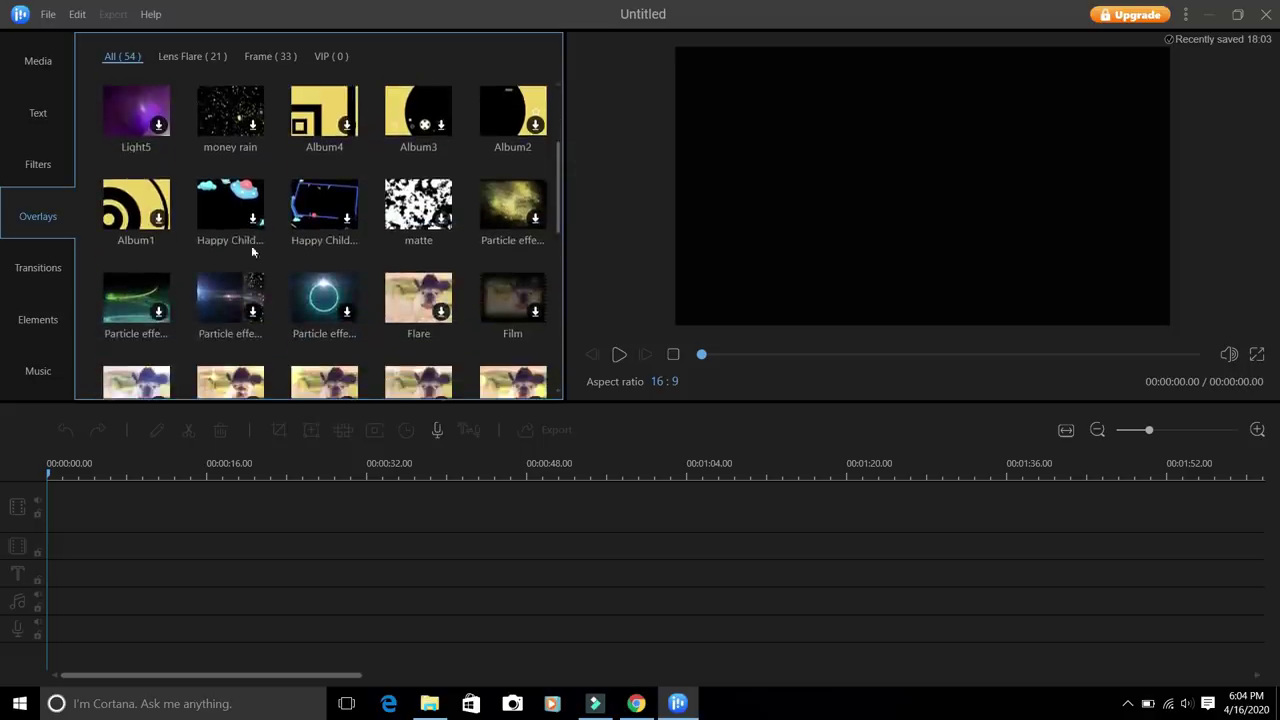
Step: Look through the available transitions, elements and music tracks
click(22, 276)
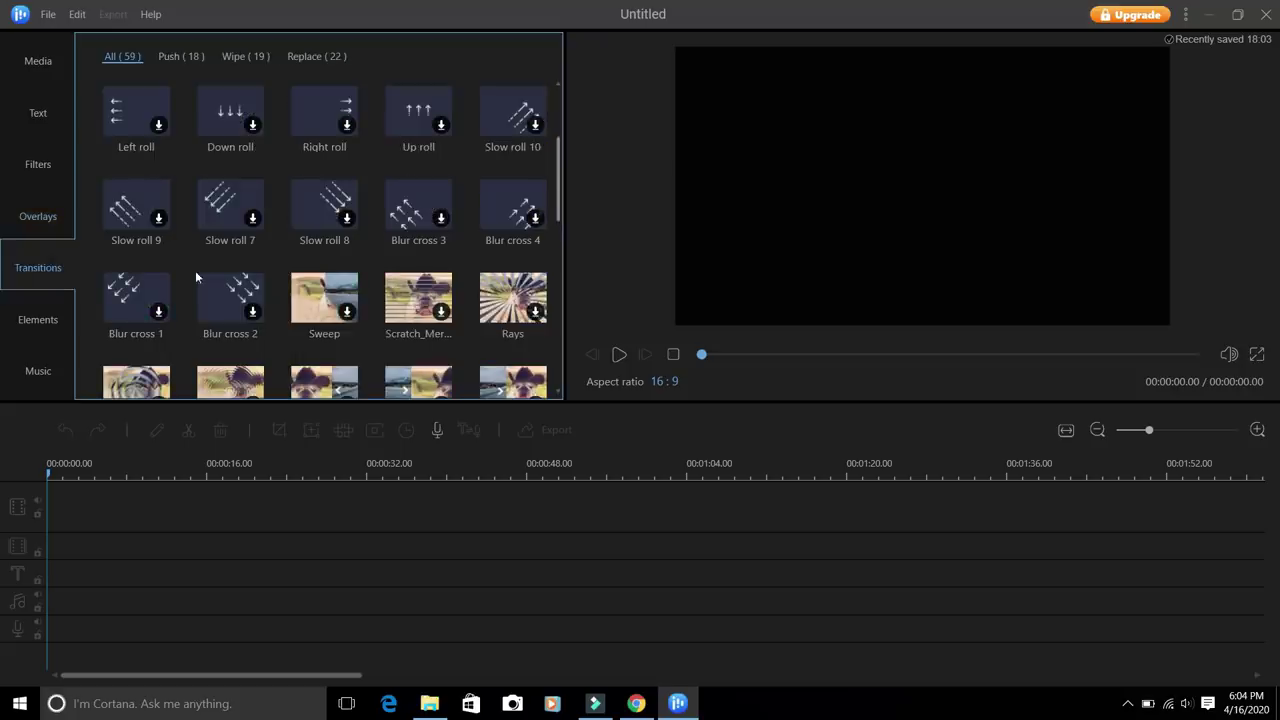
click(556, 190)
mouse_move(557, 191)
mouse_down()
mouse_move(560, 247)
mouse_move(560, 165)
mouse_up()
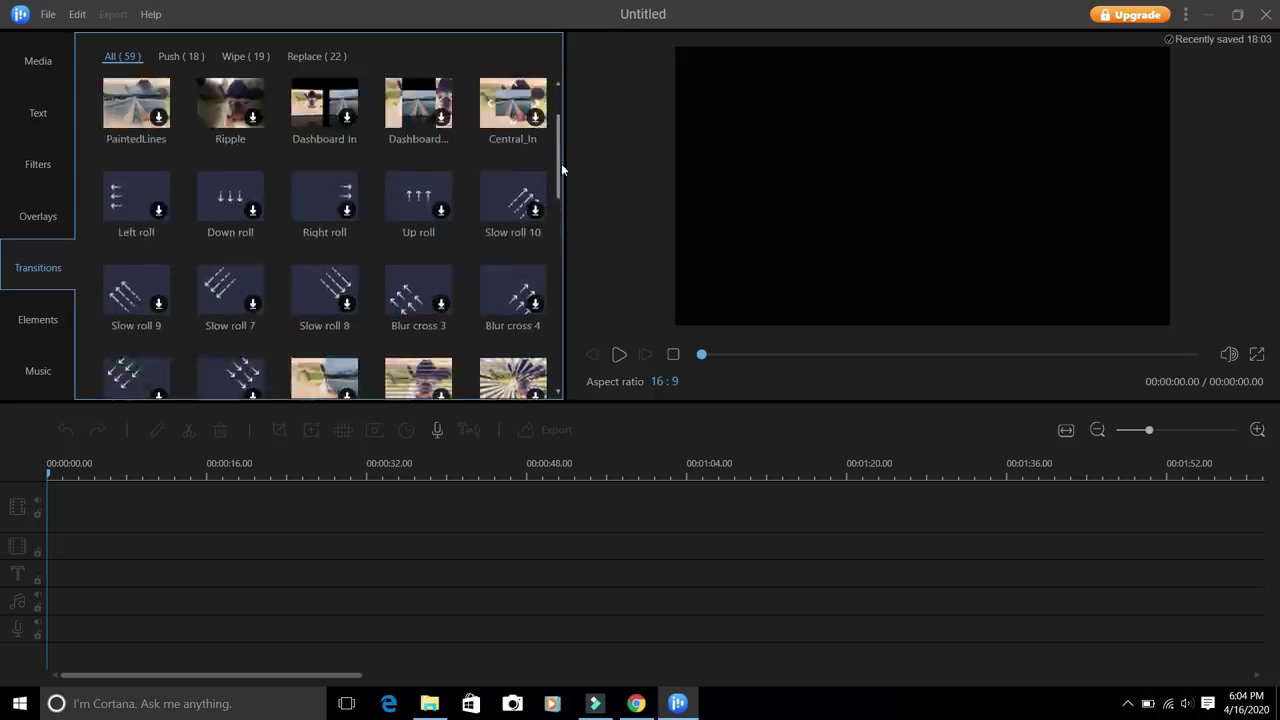
click(38, 322)
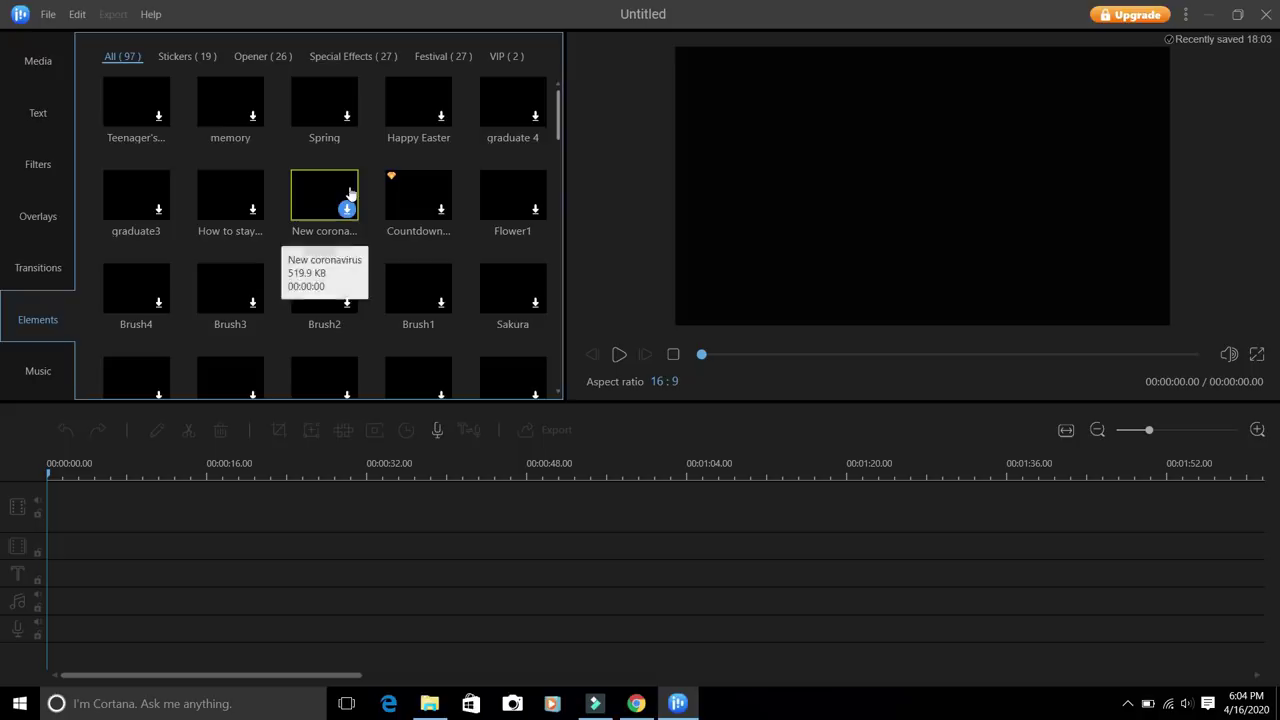
drag(560, 118, 556, 222)
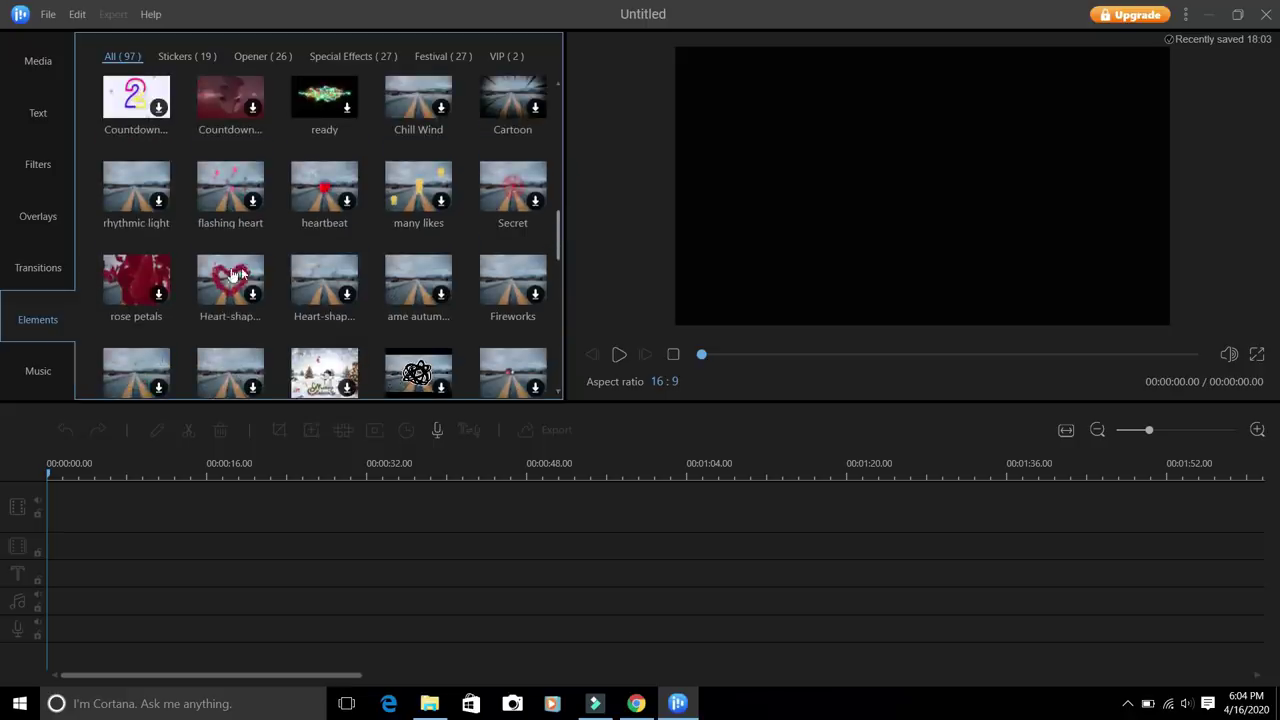
click(37, 371)
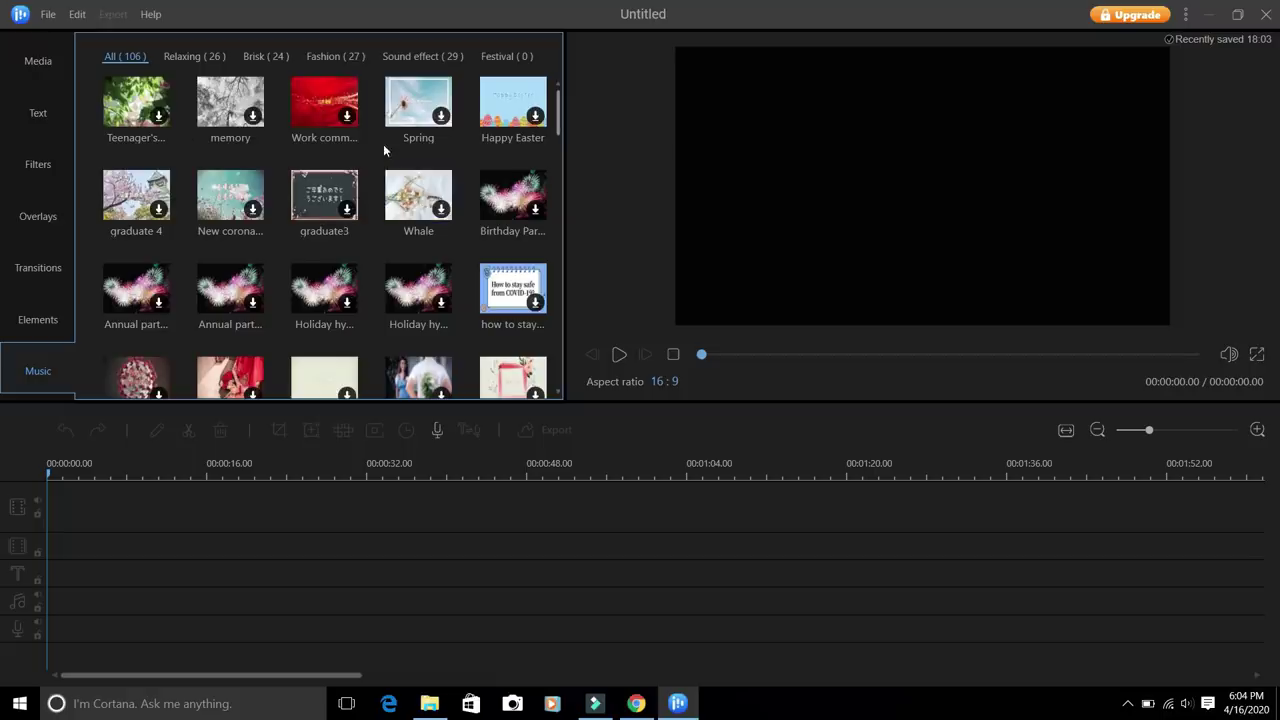
Step: Start downloading the first music track, the New coronavirus element and the Slow roll 10 transition
click(158, 117)
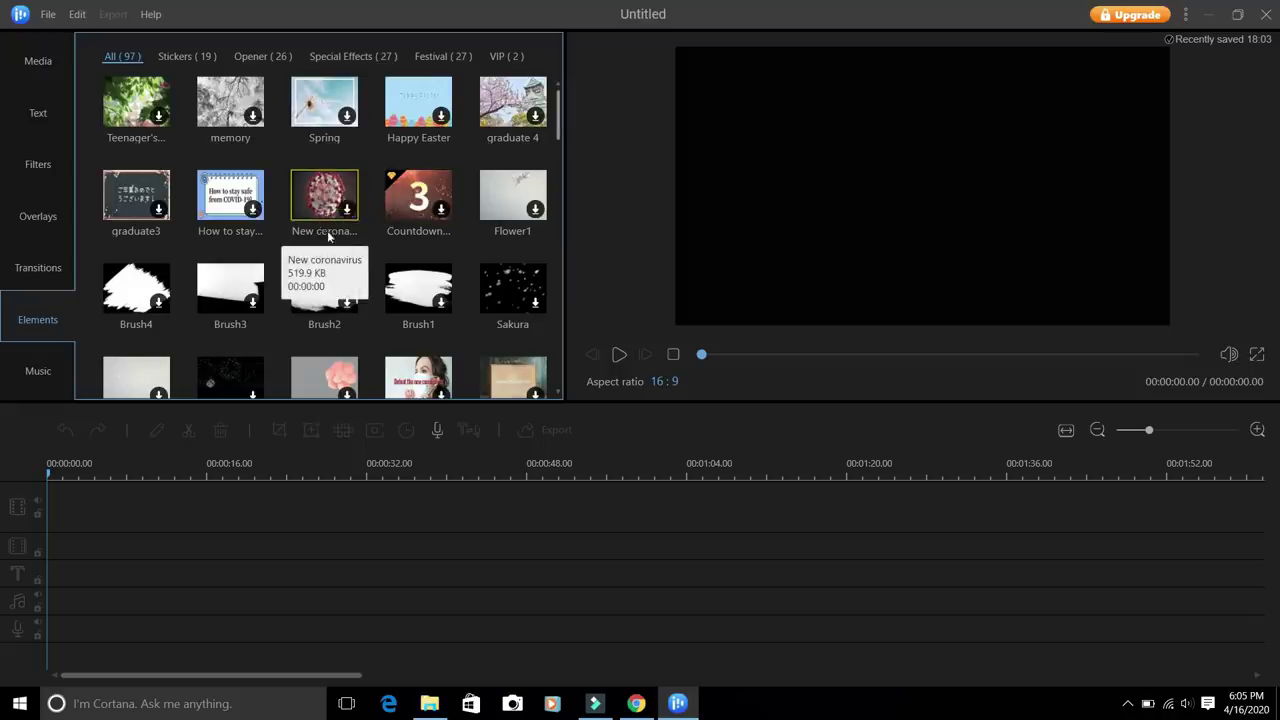
click(348, 207)
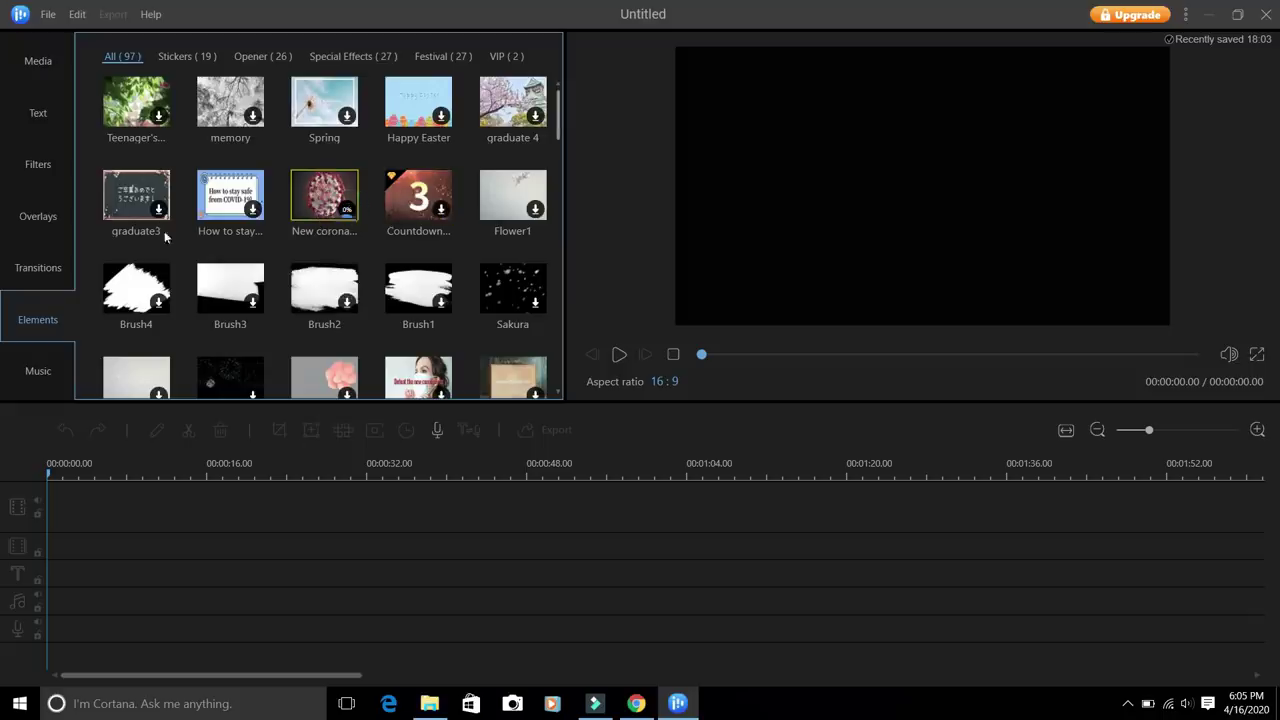
click(34, 278)
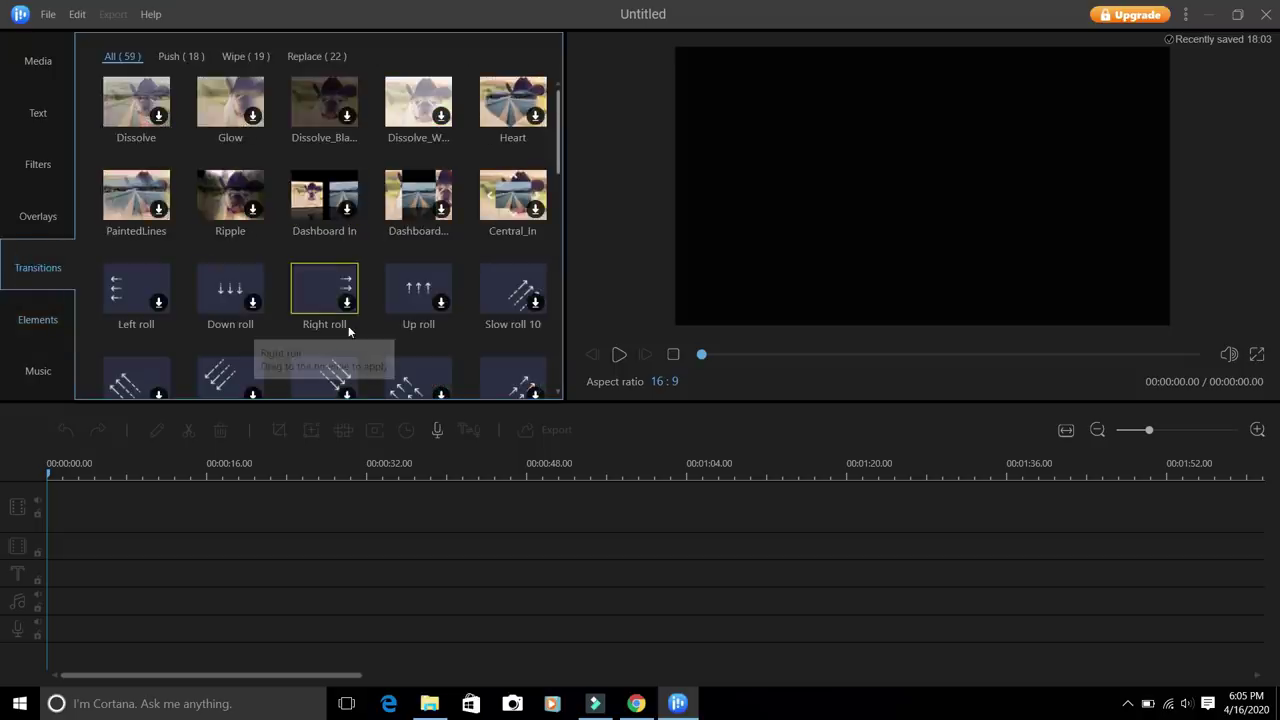
click(536, 302)
click(36, 162)
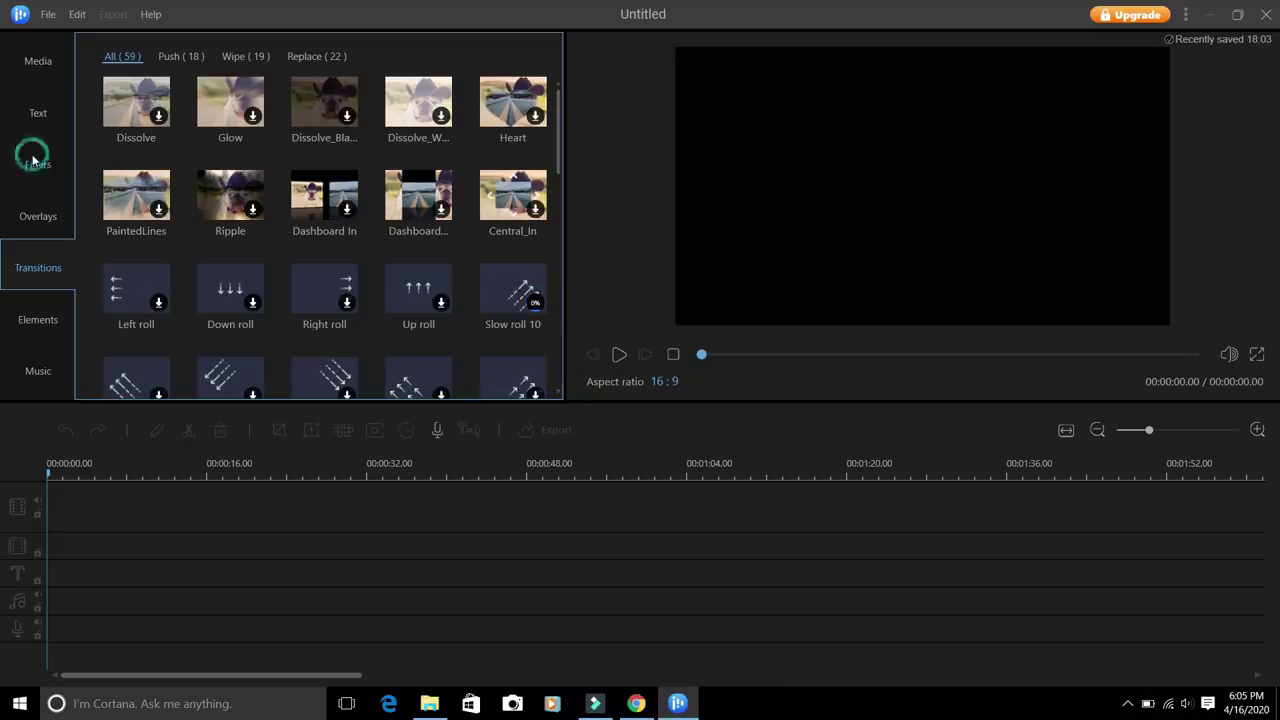
Step: Import the video MVI_4092 from the Desktop into the project's media library
click(30, 64)
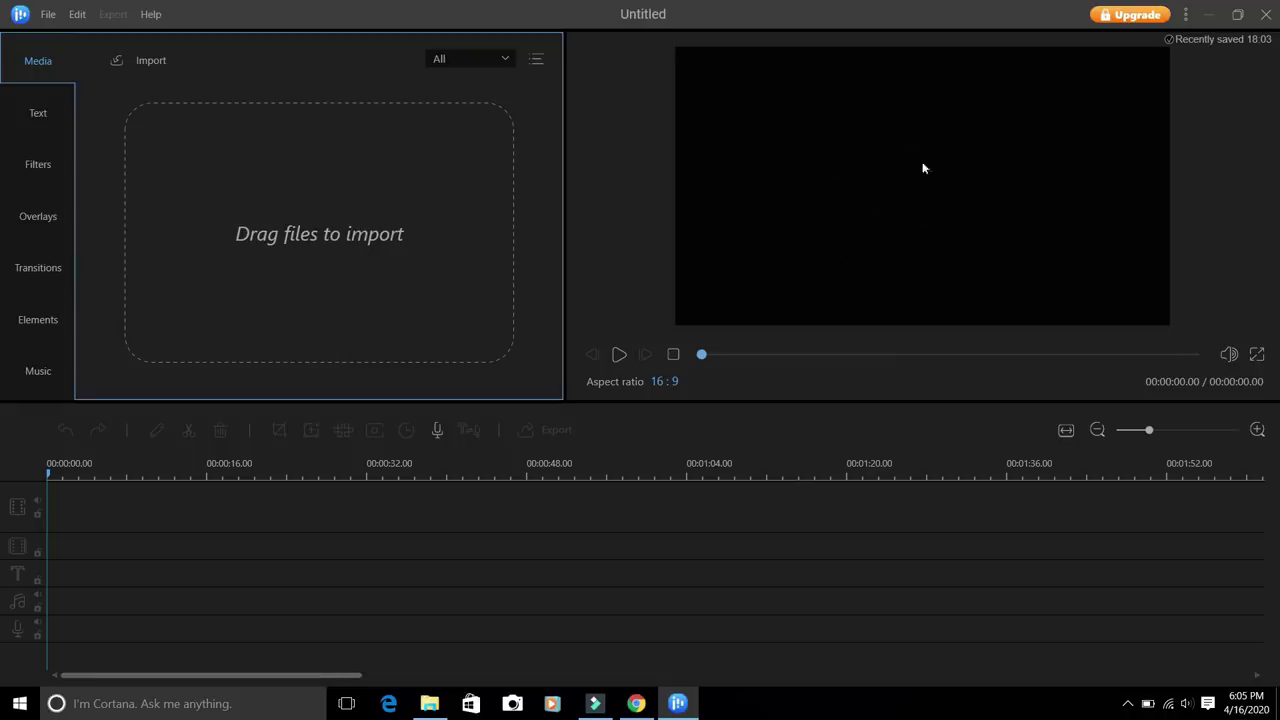
click(147, 66)
click(169, 88)
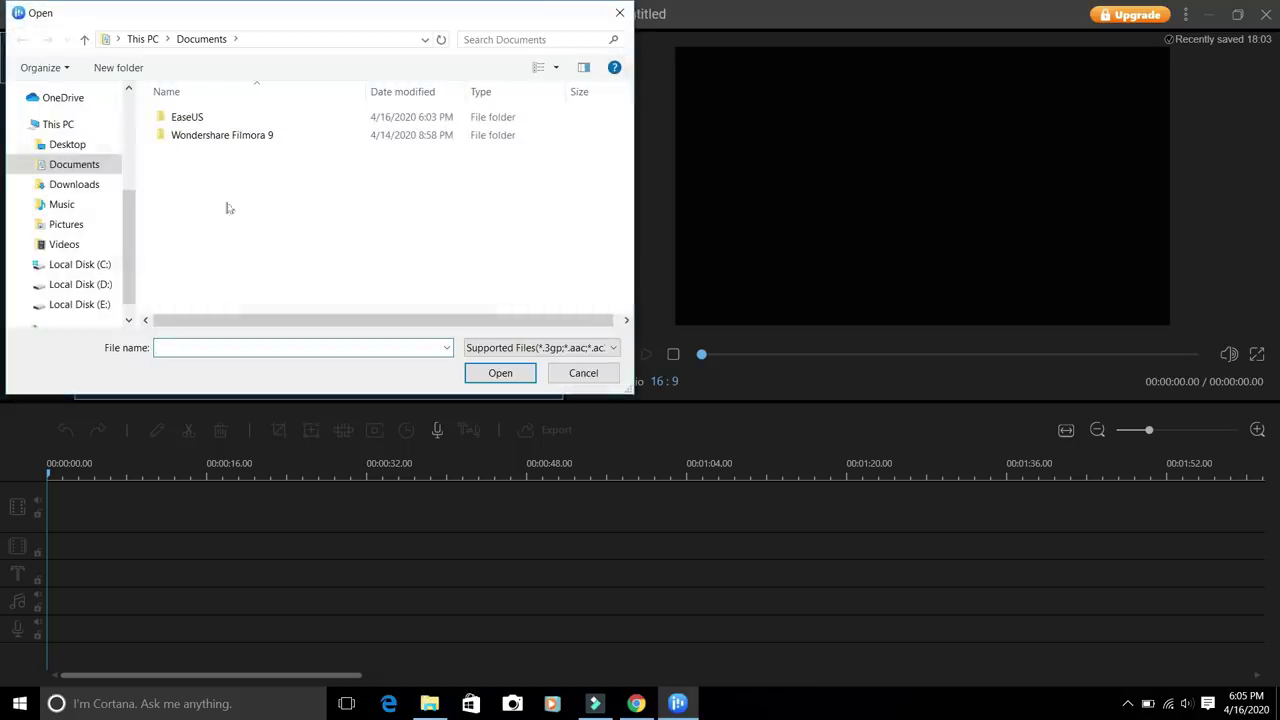
click(76, 142)
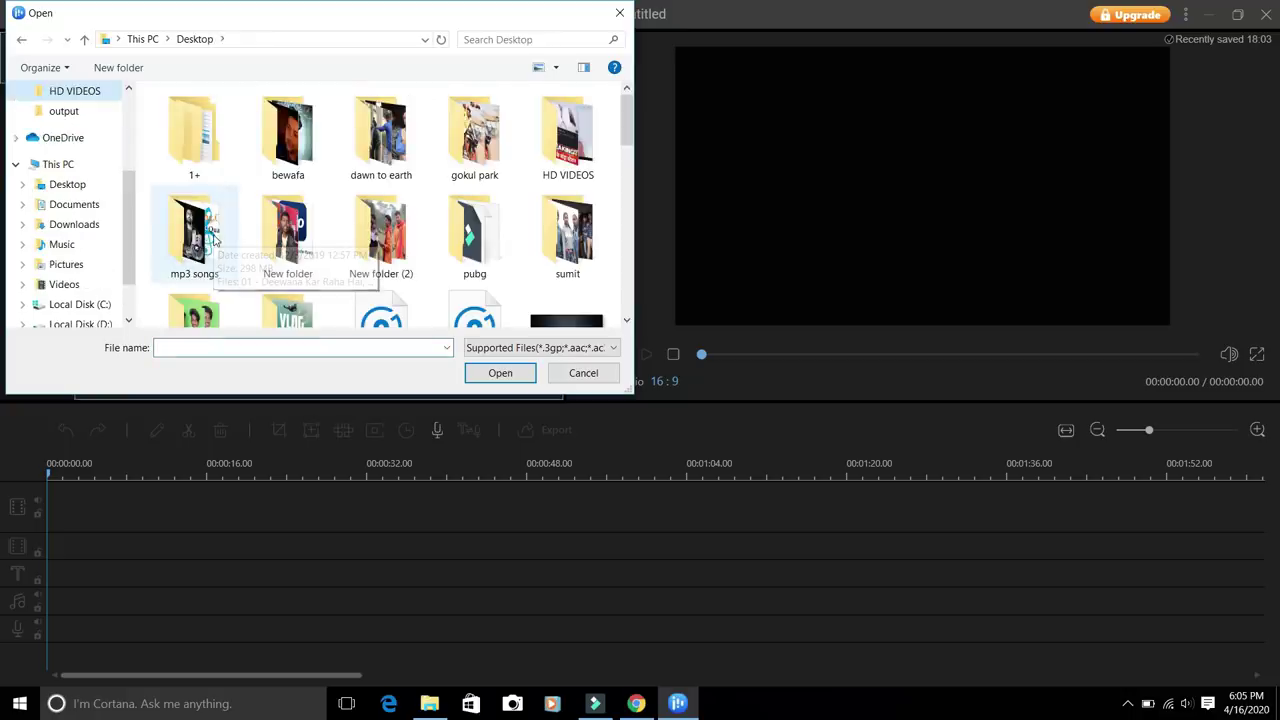
click(268, 250)
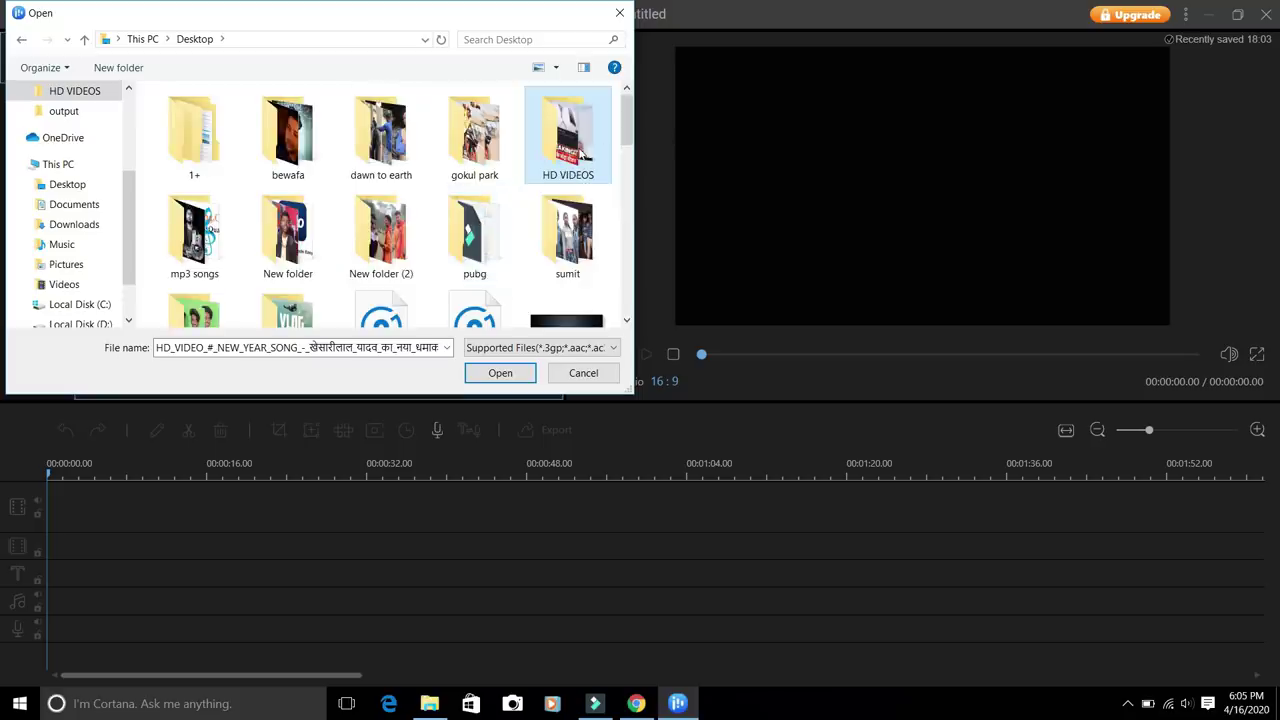
double_click(579, 150)
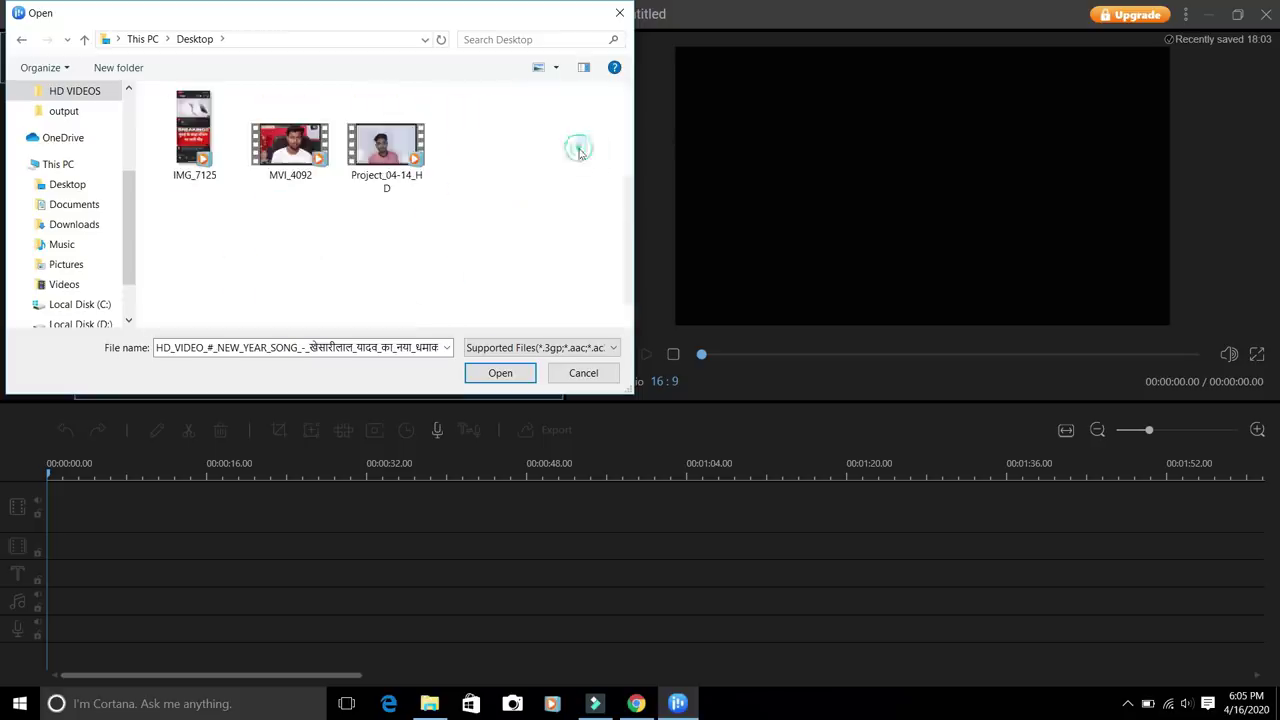
click(285, 158)
click(492, 375)
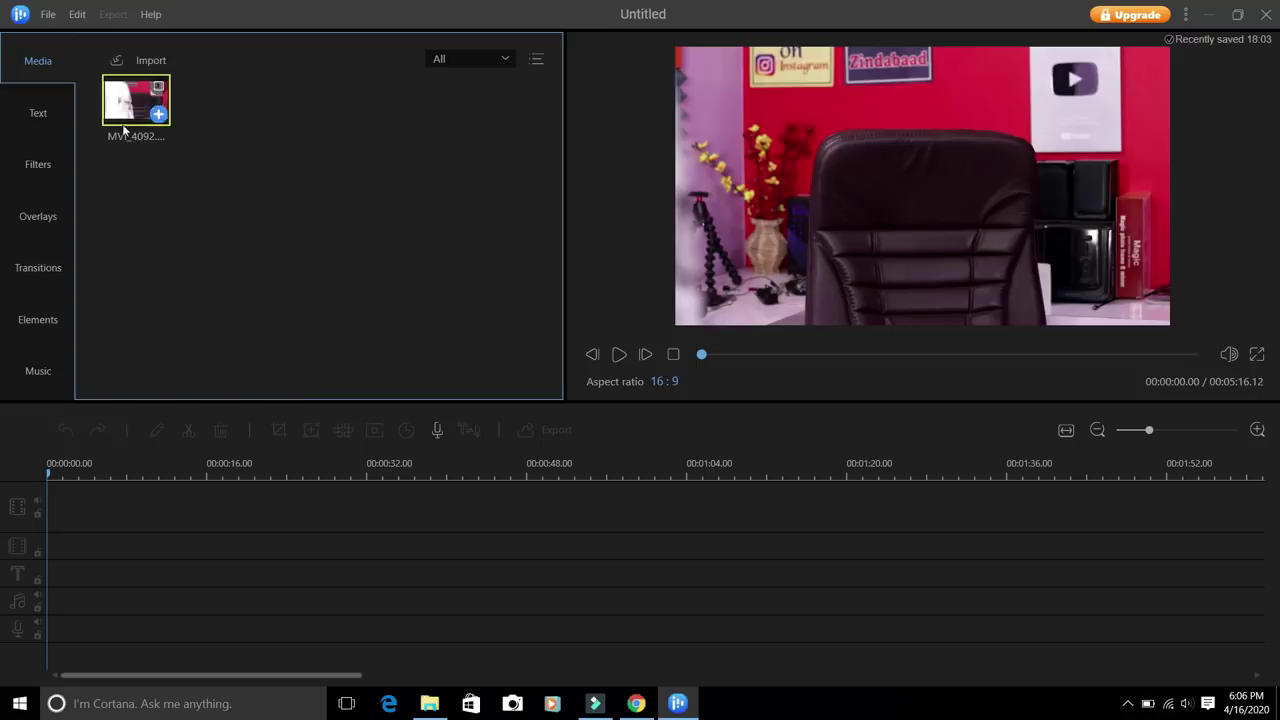
Step: Import the video IMG_7125 from the HD VIDEOS folder into the media library
mouse_move(132, 118)
click(145, 62)
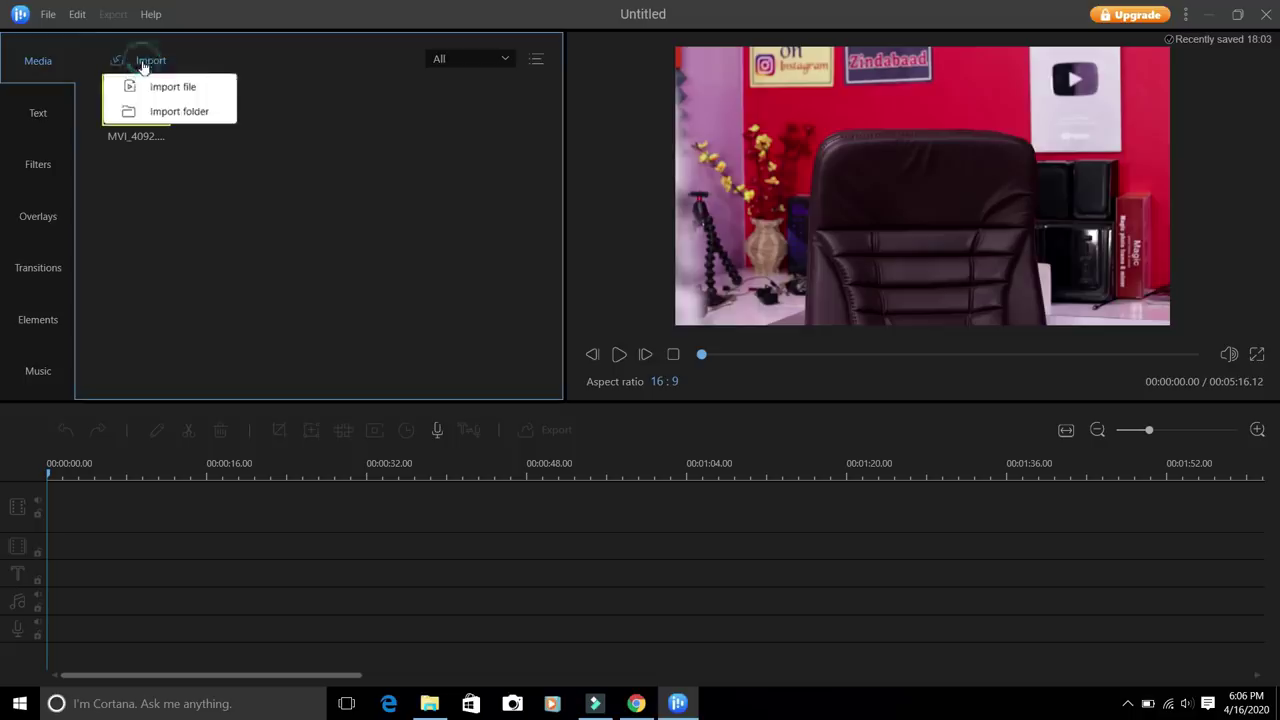
click(155, 95)
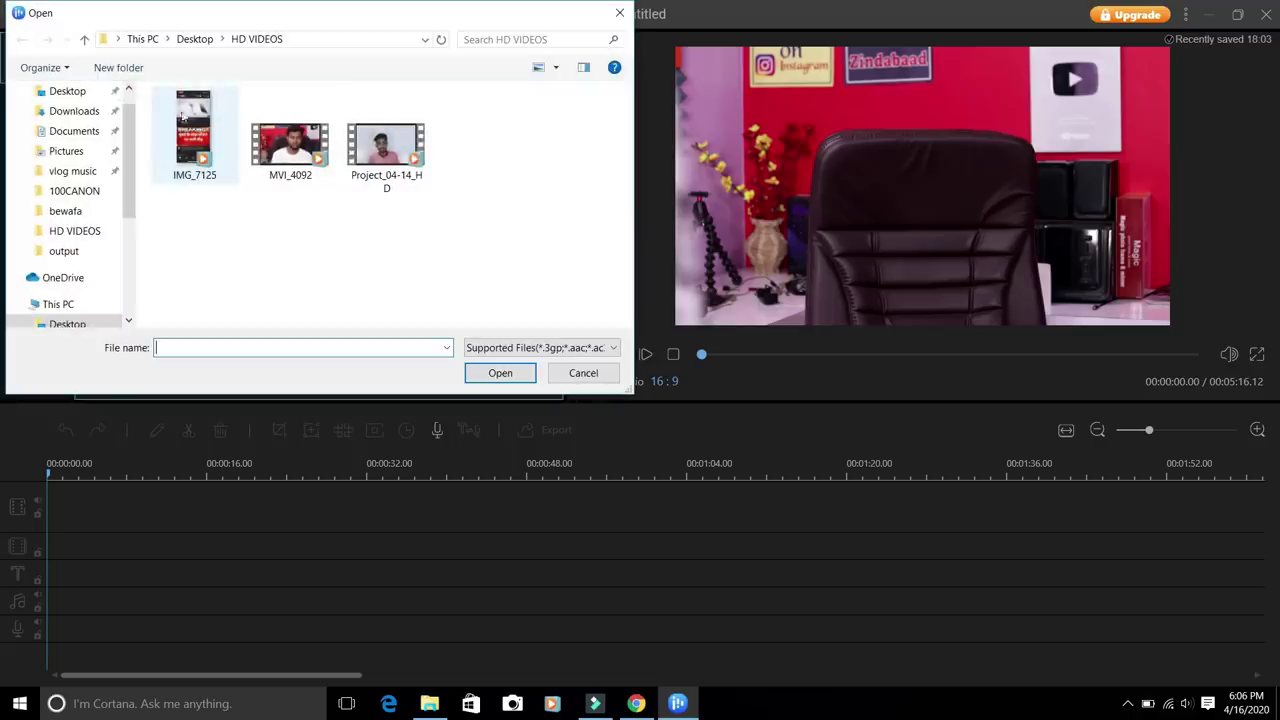
click(212, 163)
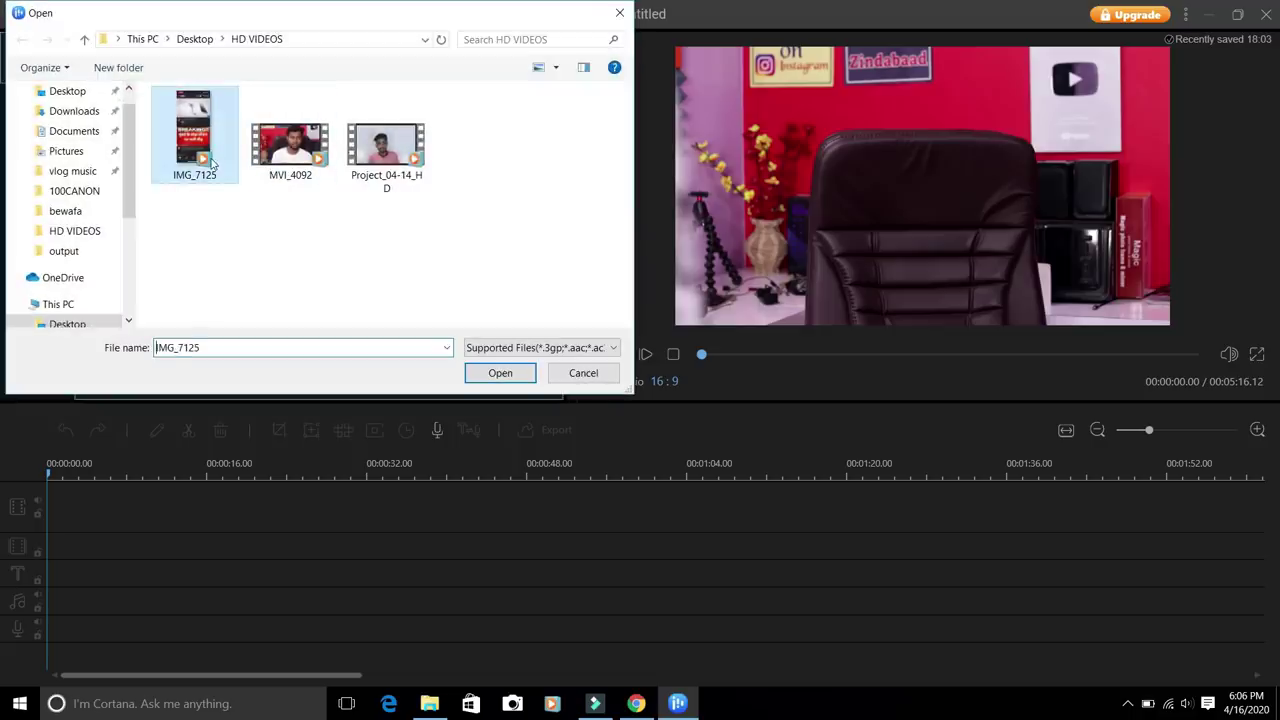
click(518, 372)
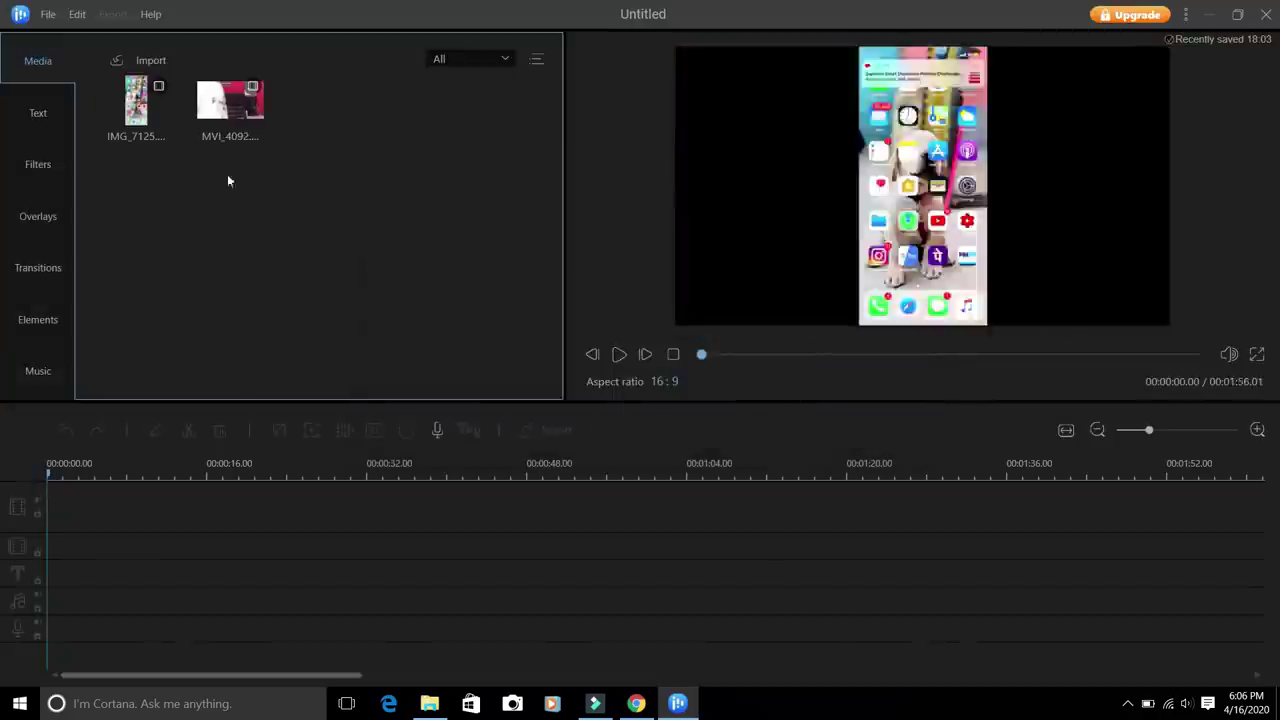
Step: Place the MVI_4092 clip at the start of the main video track and dismiss the beginner guide tips
mouse_move(232, 101)
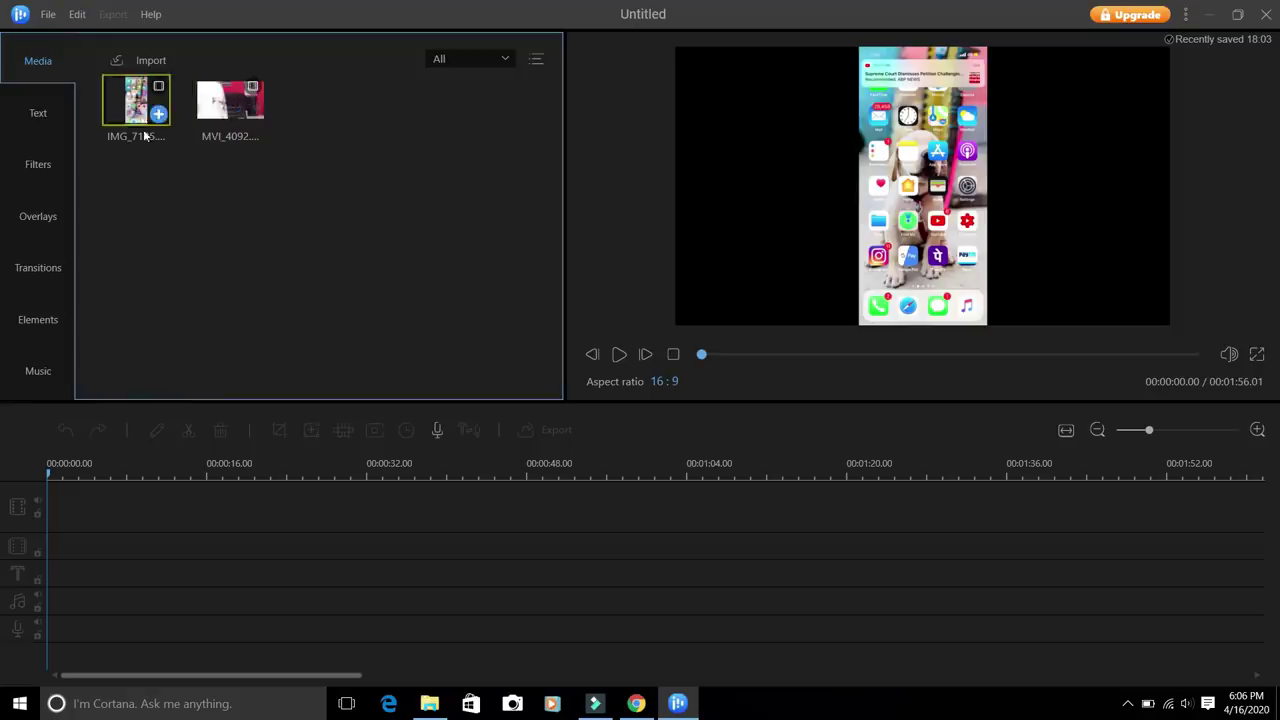
click(254, 117)
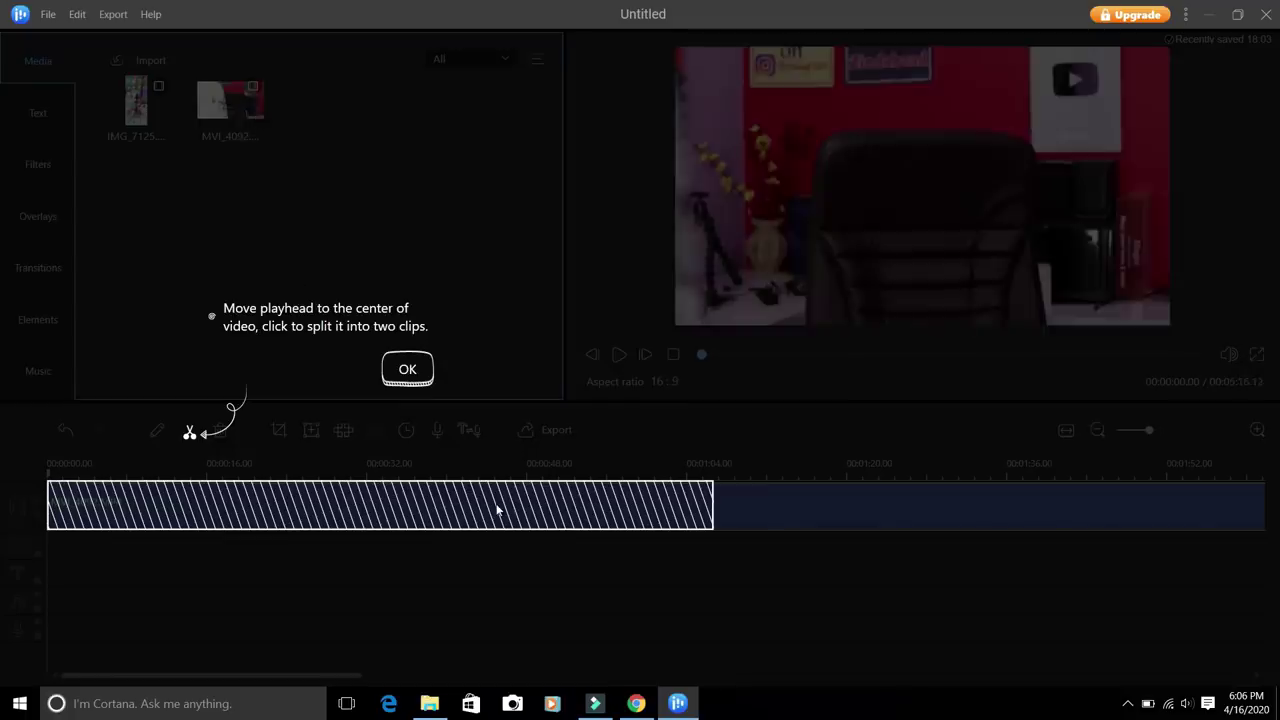
click(400, 374)
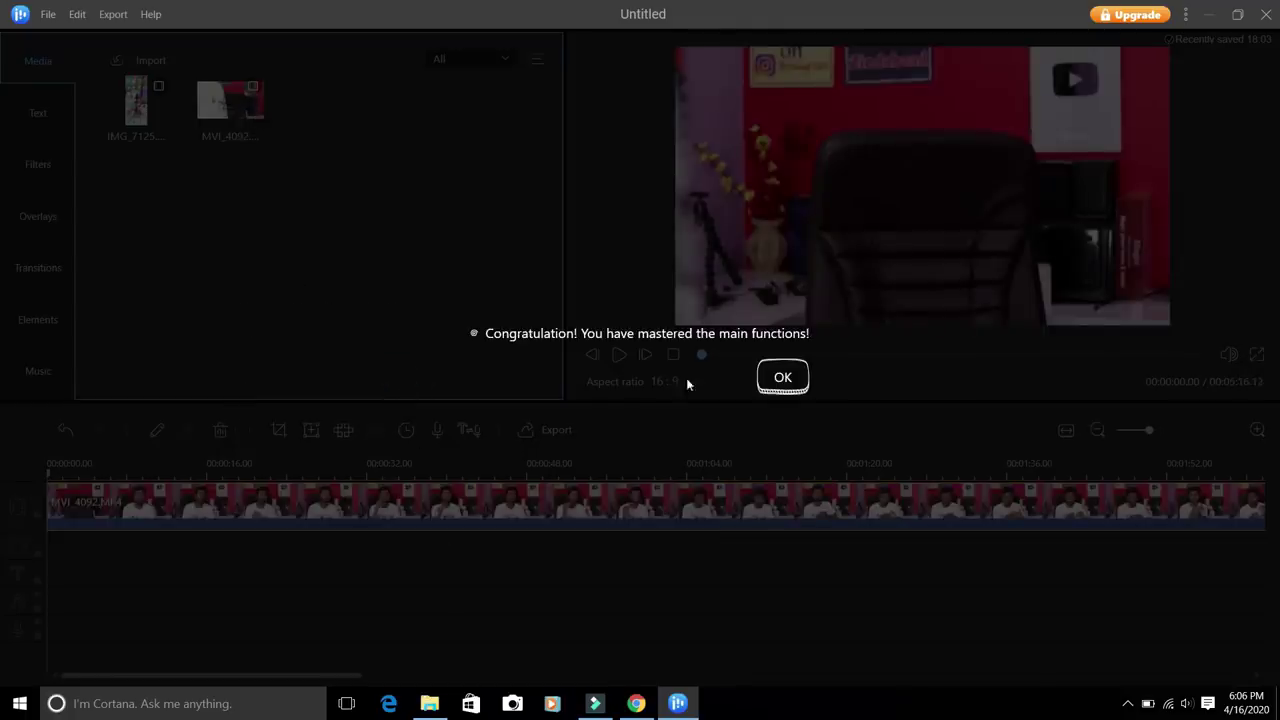
click(781, 379)
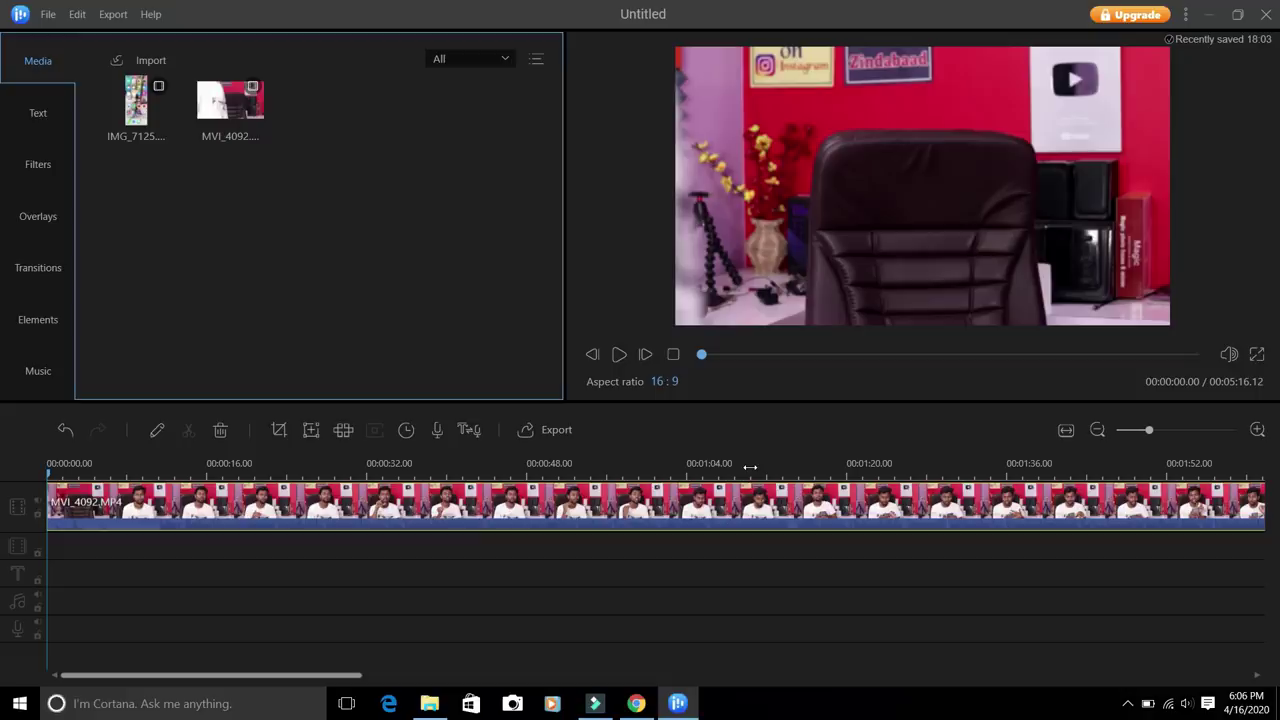
Step: Append the IMG_7125 clip to the main video track directly after MVI_4092
drag(750, 467, 265, 465)
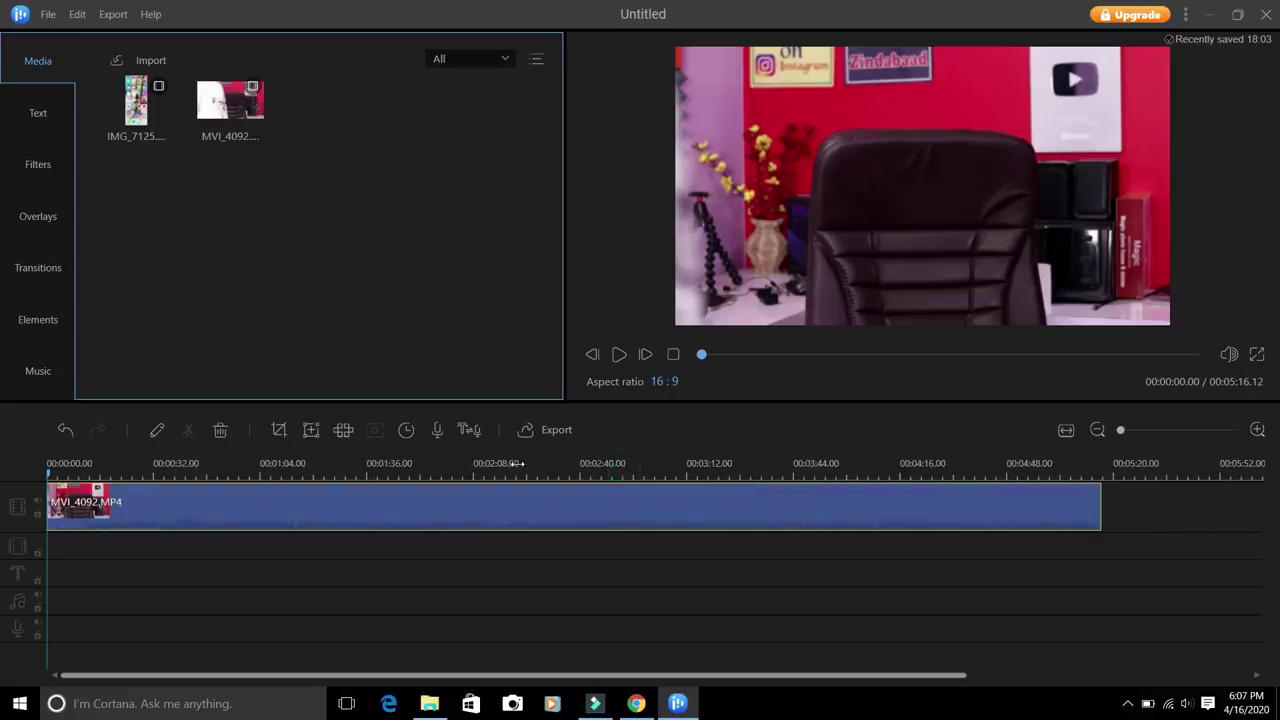
click(141, 103)
drag(141, 103, 1155, 516)
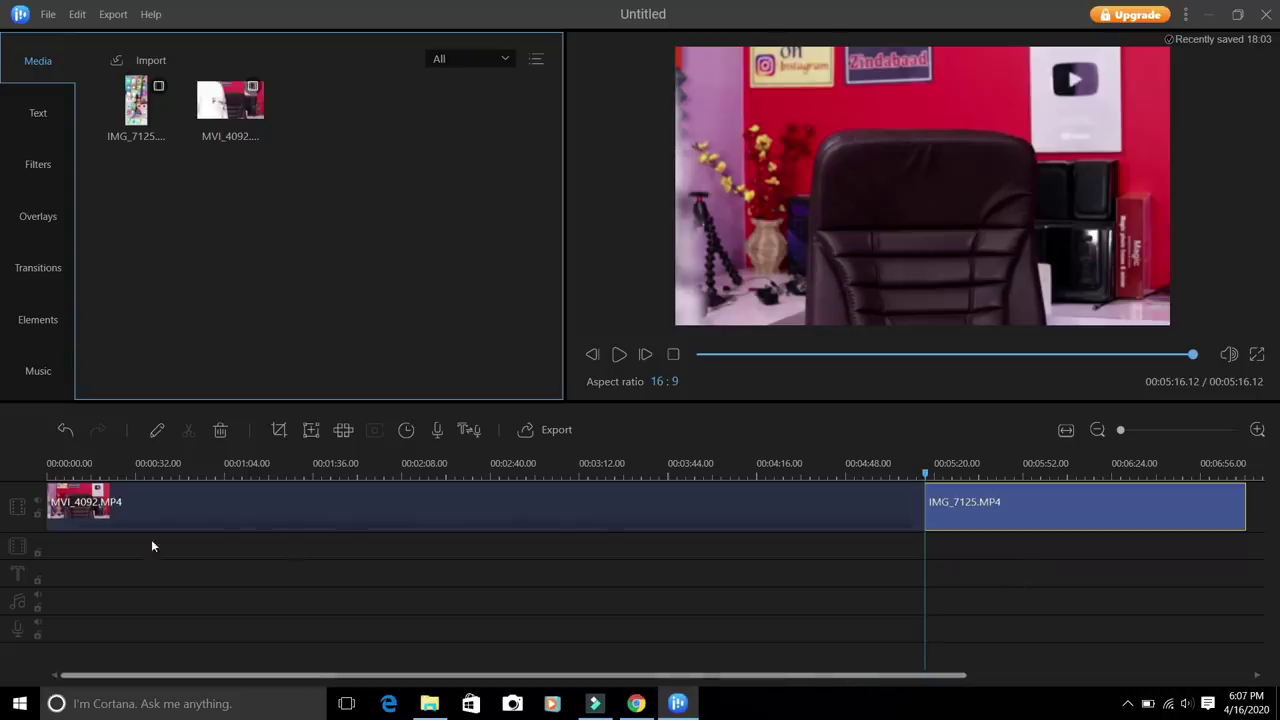
Step: Split the MVI_4092 clip at 00:00:10.15 and delete its opening part with the empty chair
click(76, 483)
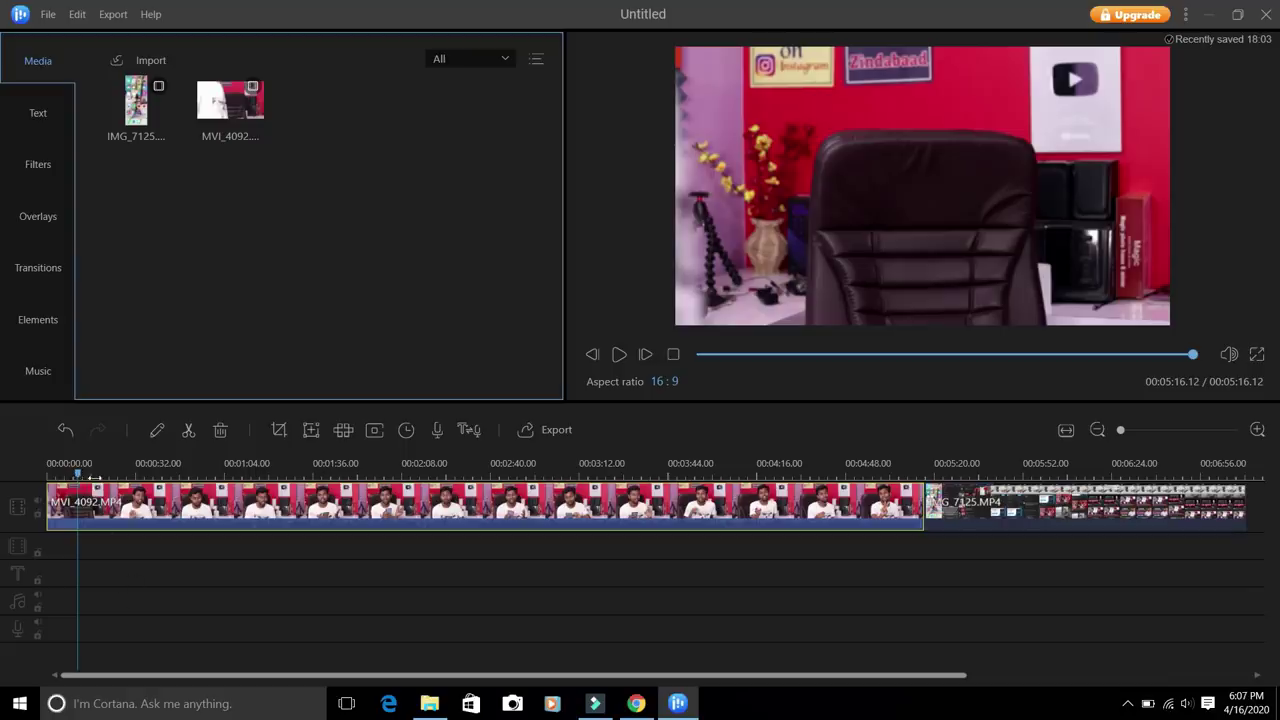
scroll(110, 475, up, 3)
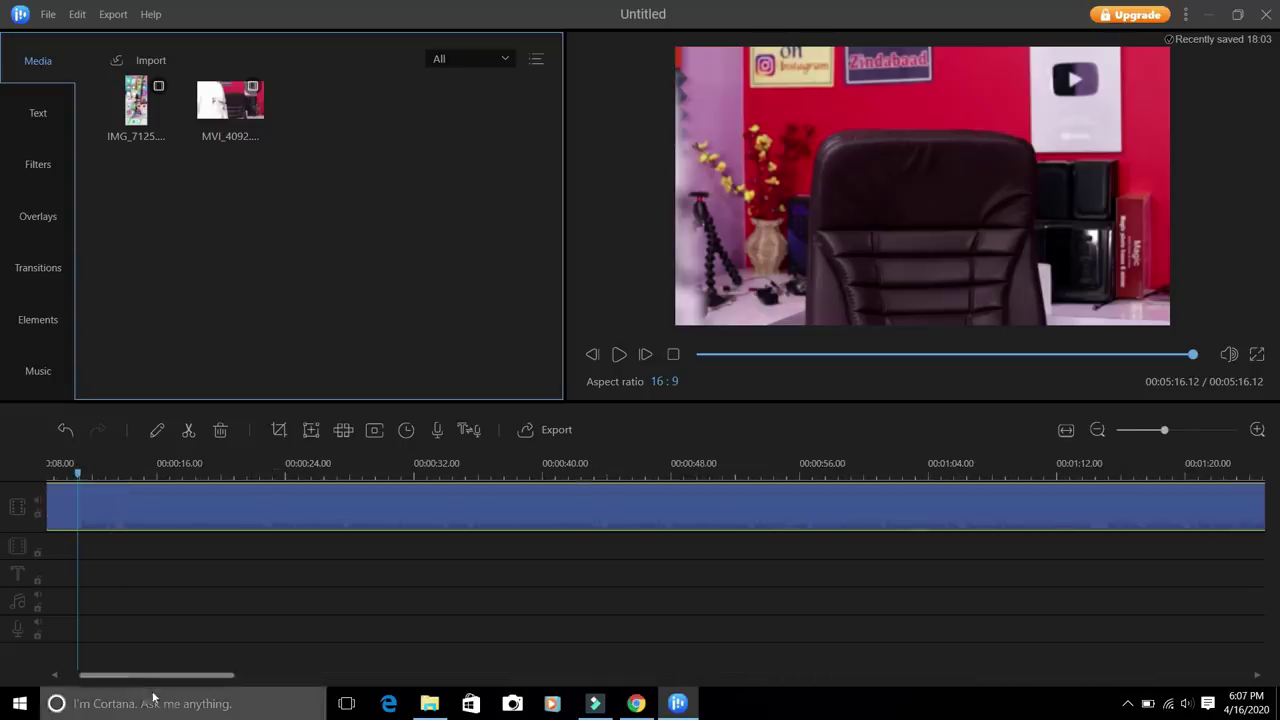
drag(157, 680, 137, 676)
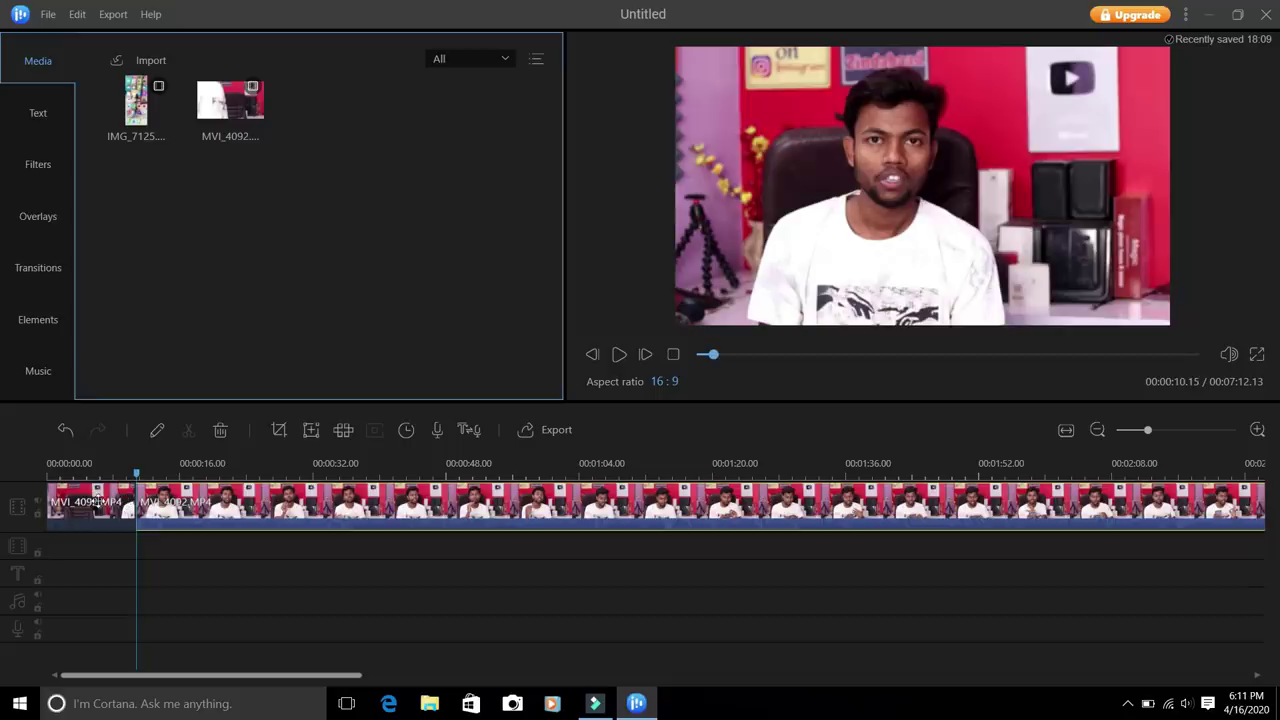
click(97, 501)
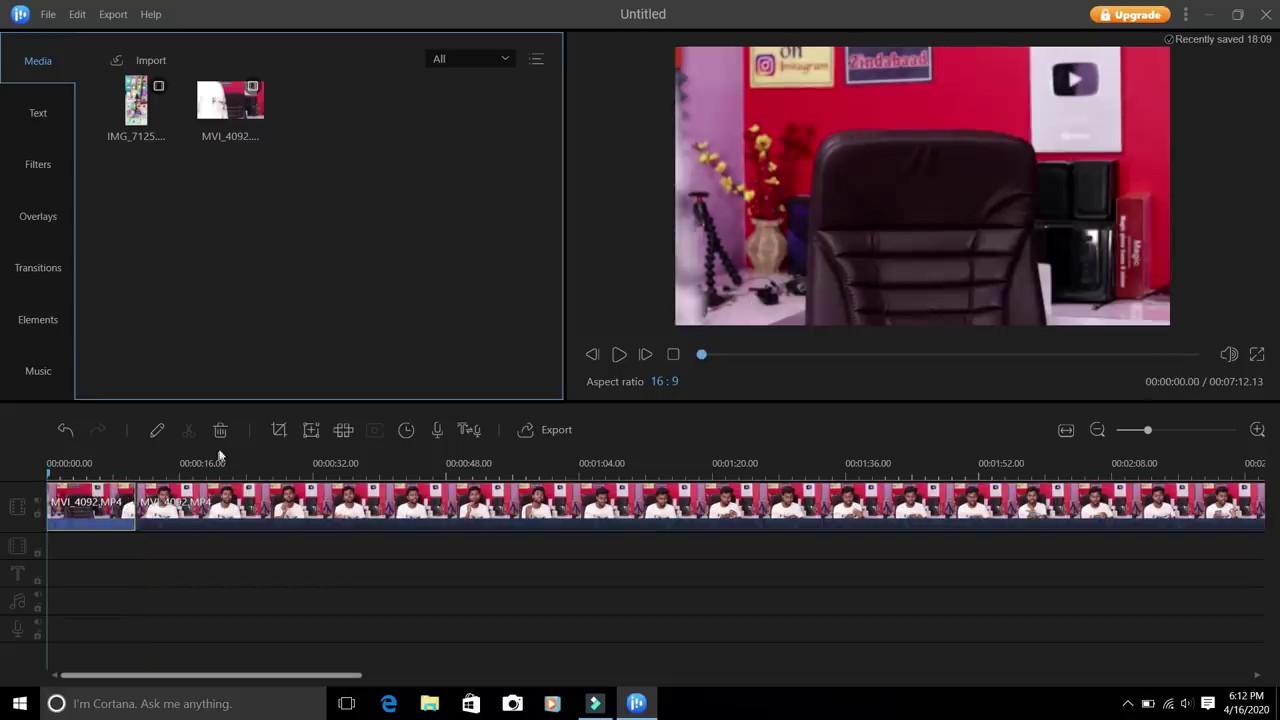
click(221, 430)
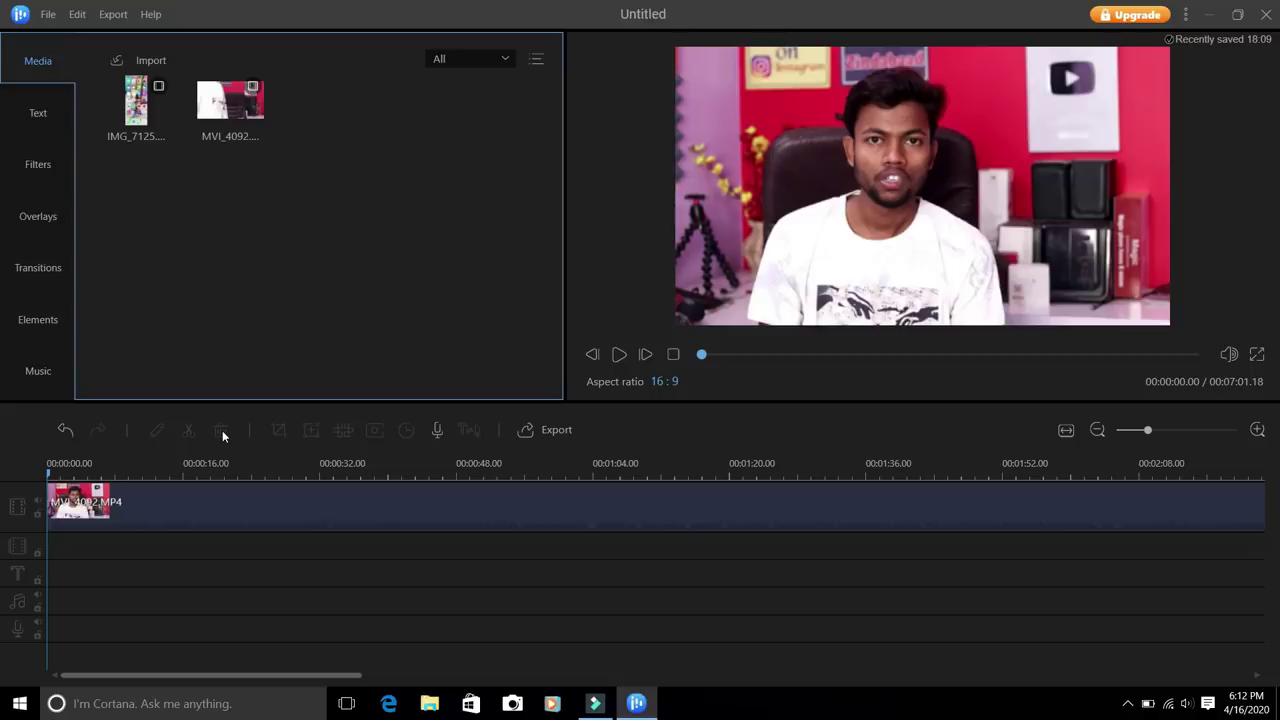
Step: Download the TextNoStyle text template and add it at the start of the text track
click(37, 120)
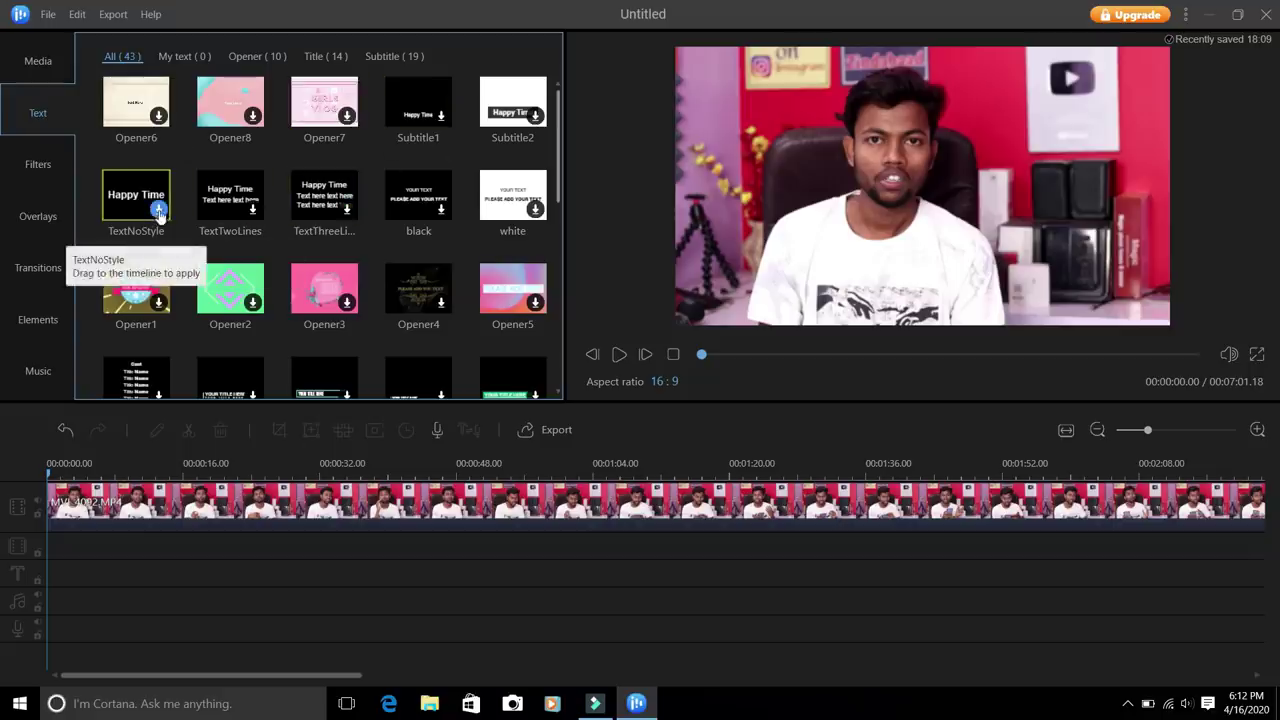
click(158, 212)
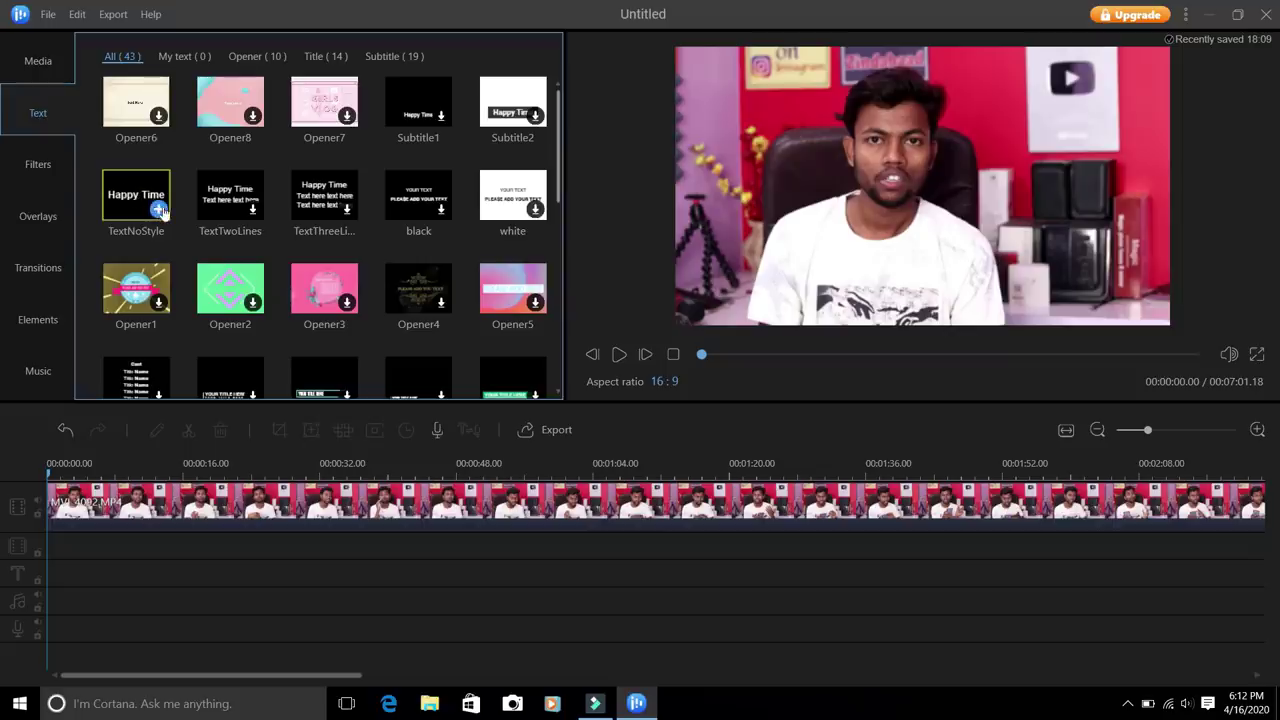
click(160, 210)
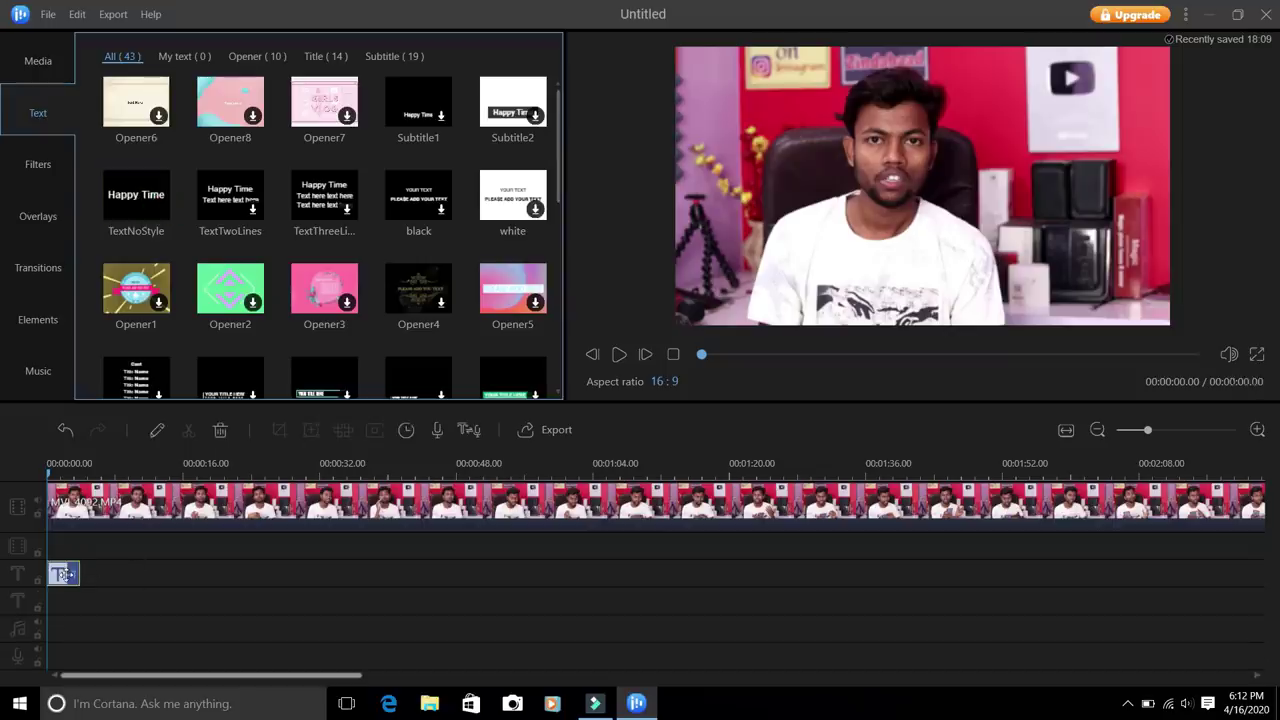
Step: Replace the title's placeholder text with the presenter's name, move it to the picture's upper-left area and apply the change
double_click(63, 575)
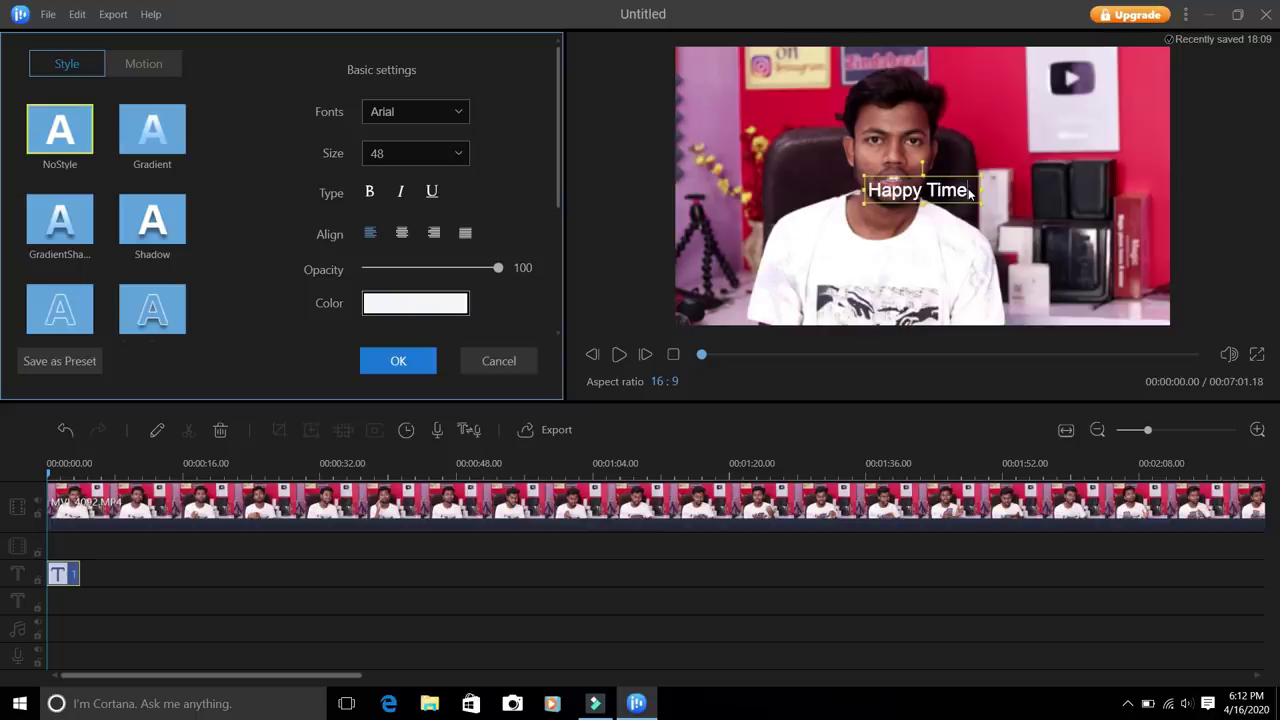
key(BackSpace)
key(BackSpace)
key(BackSpace)
key(BackSpace)
key(BackSpace)
key(BackSpace)
key(BackSpace)
key(BackSpace)
key(BackSpace)
key(BackSpace)
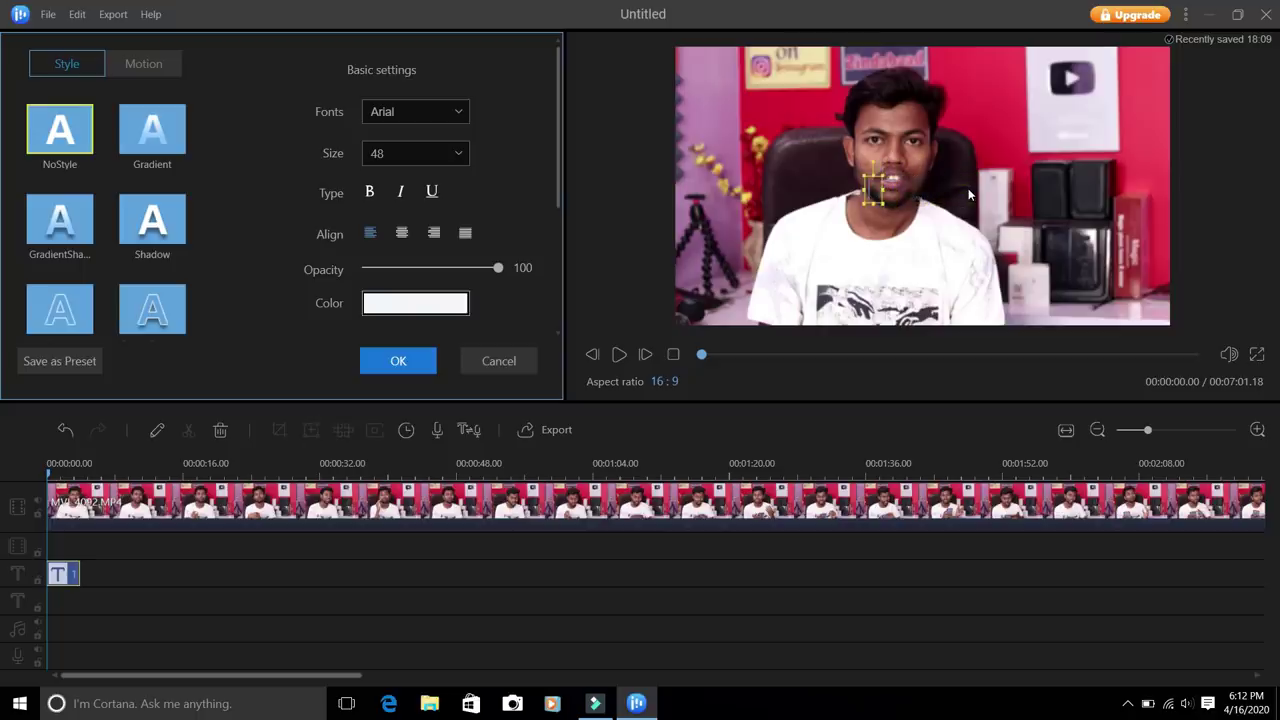
text(manoj dey)
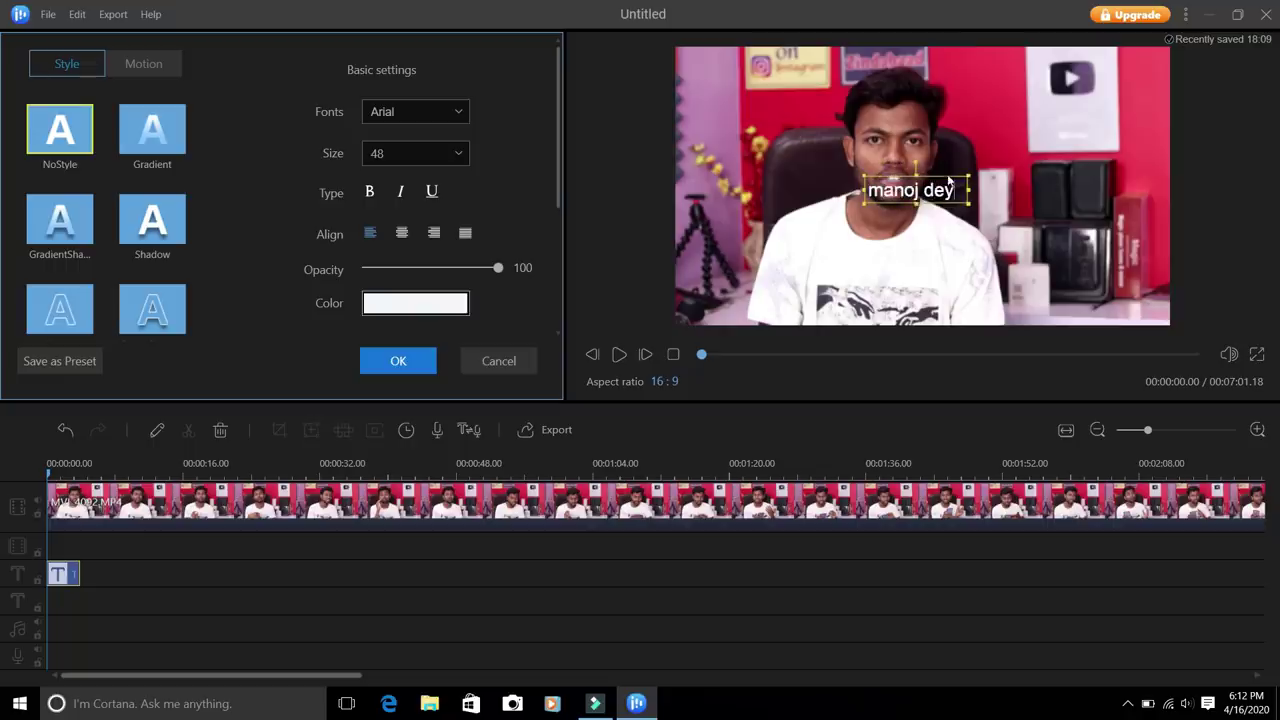
drag(947, 178, 774, 94)
click(399, 365)
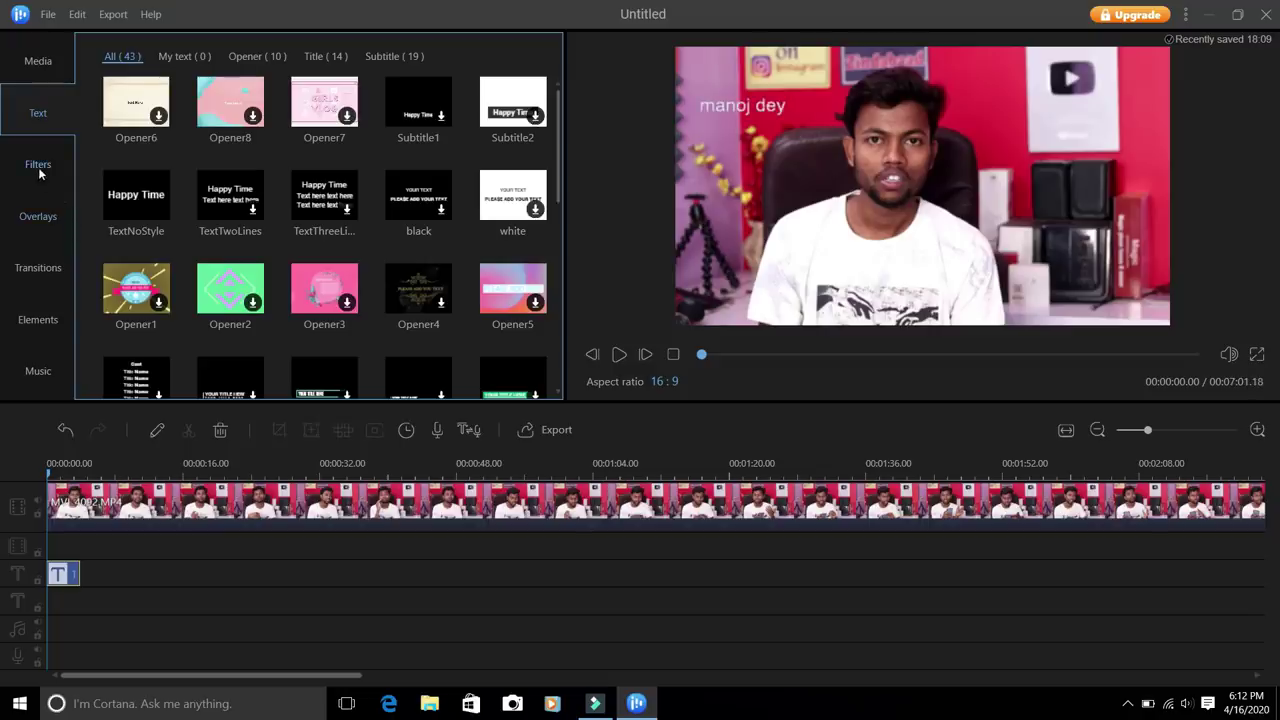
Step: Add the Vignette filter at the start of the filter track and preview it on the video
click(42, 168)
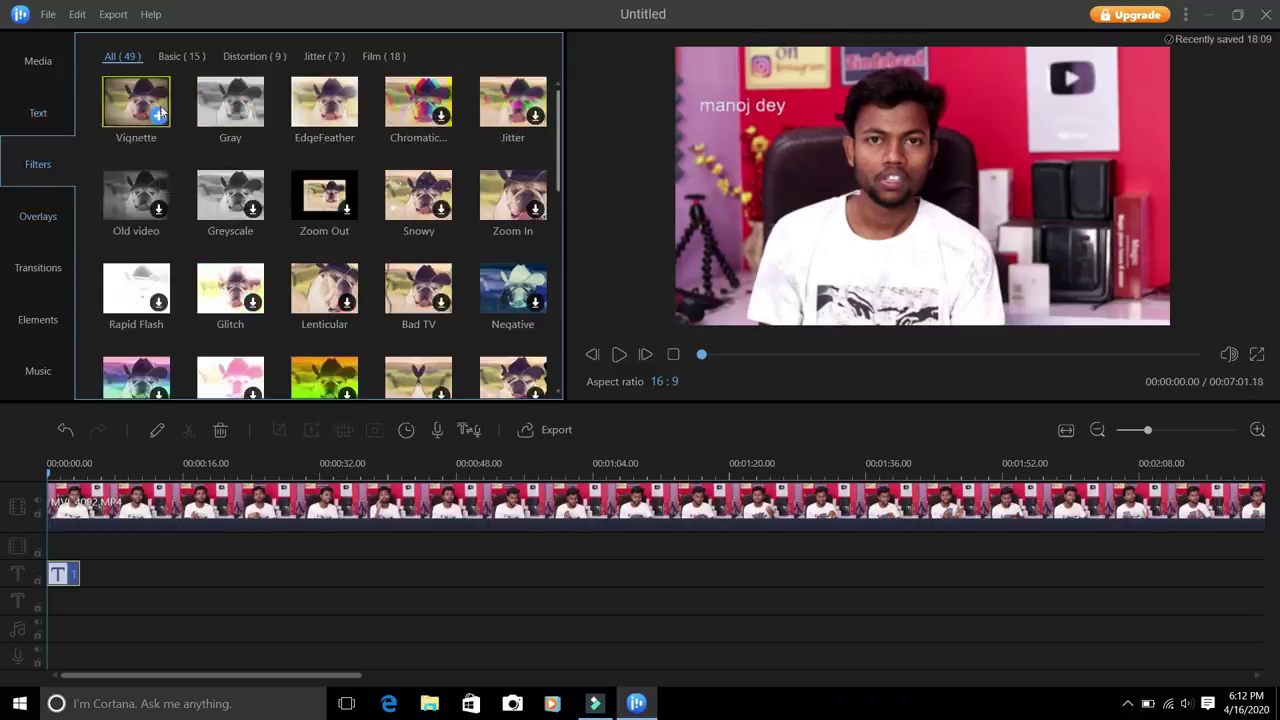
drag(160, 118, 62, 545)
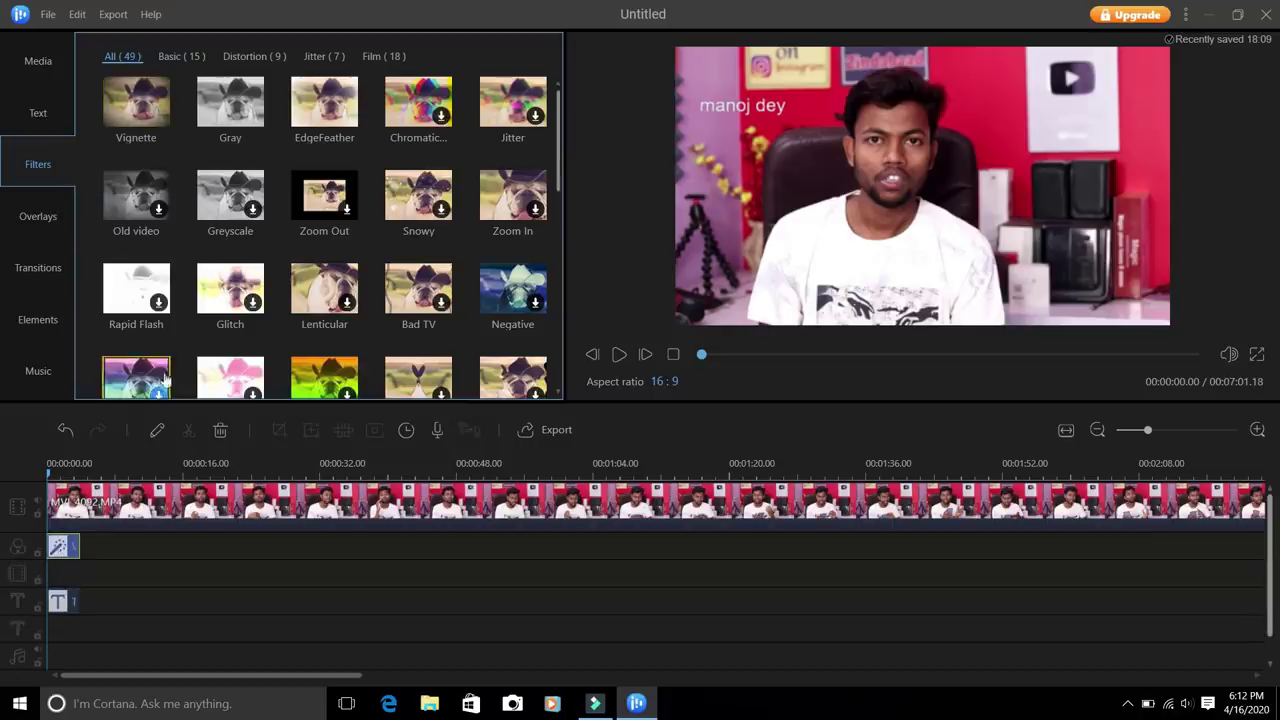
key(space)
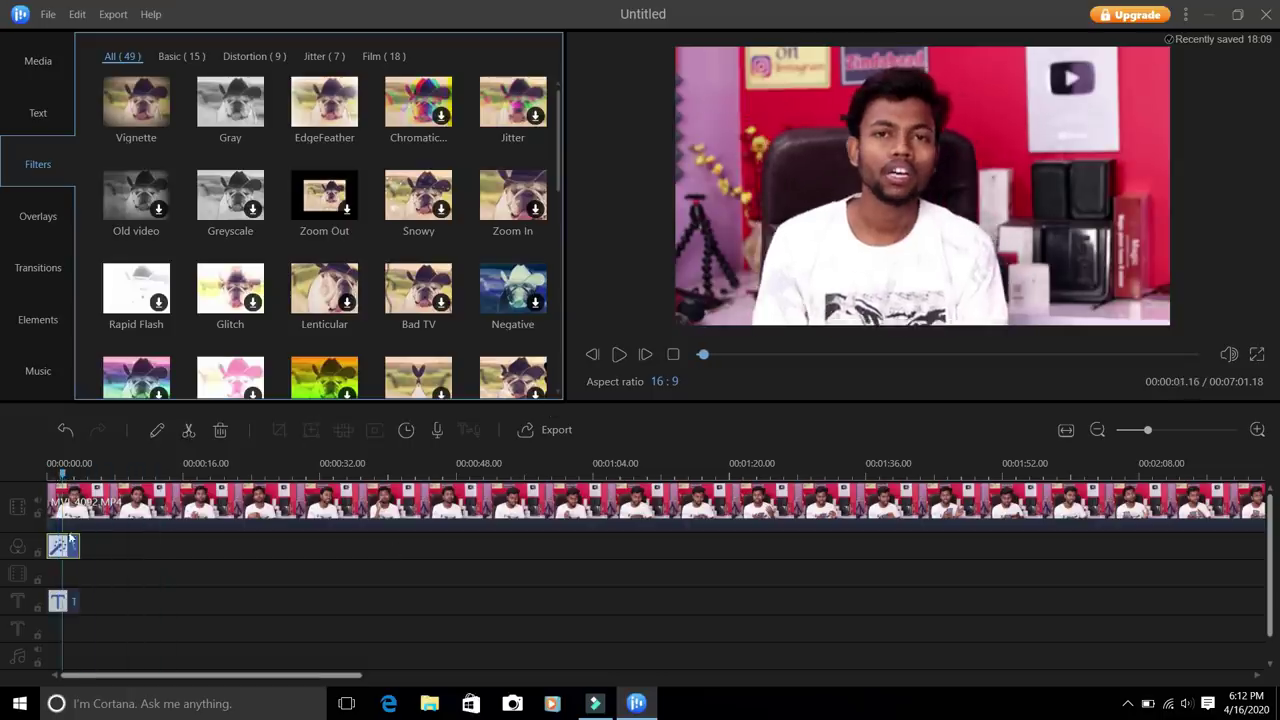
click(71, 487)
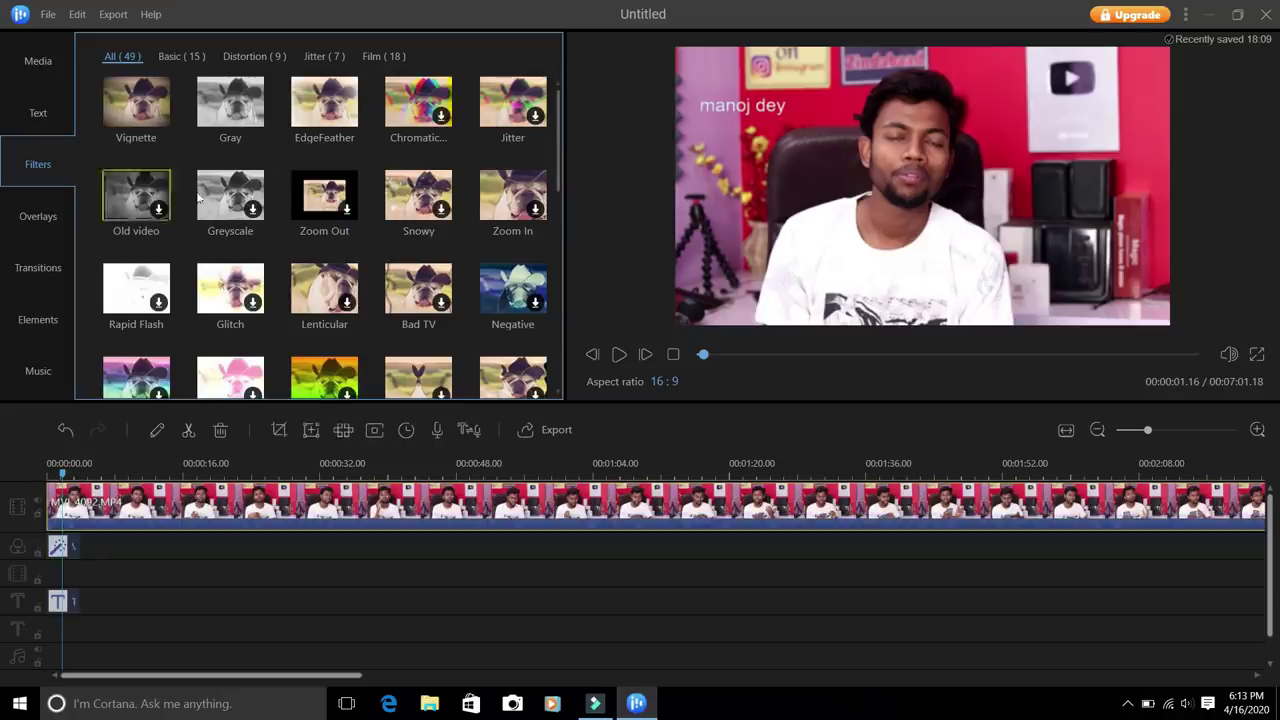
Step: Add the Overlay25 camera frame near the start of the overlay track and check its settings
click(38, 216)
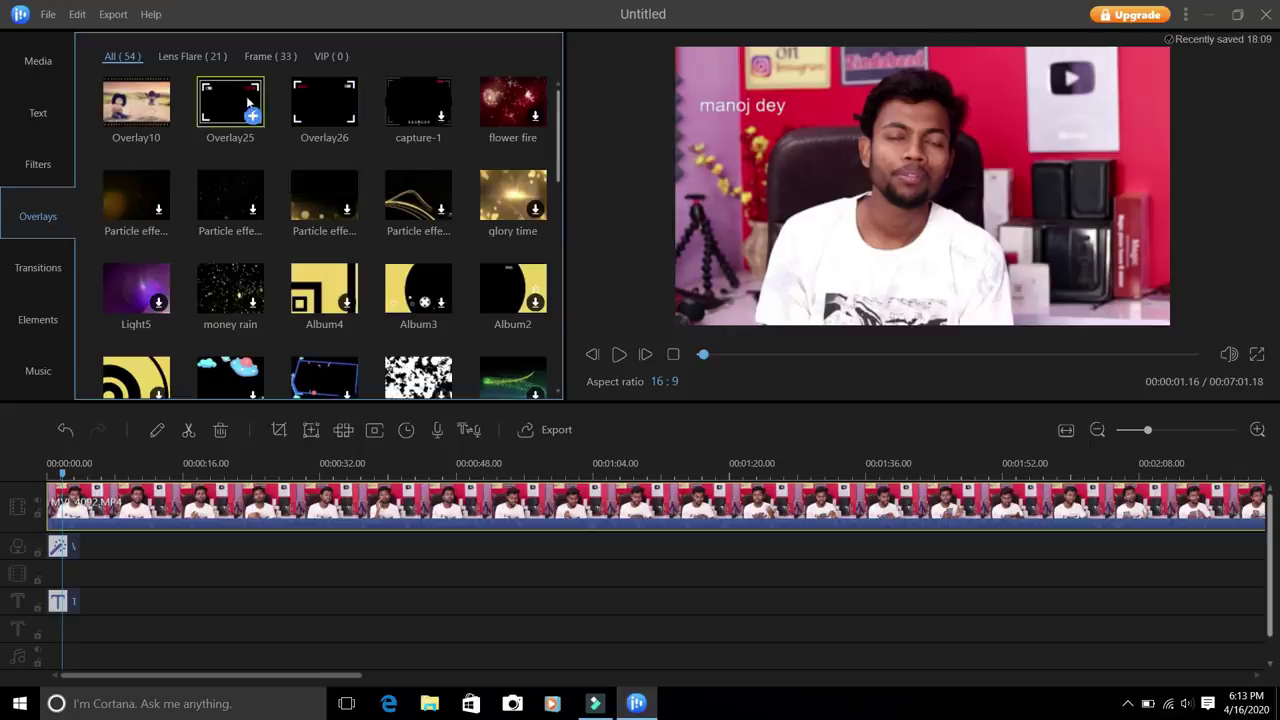
drag(247, 101, 58, 576)
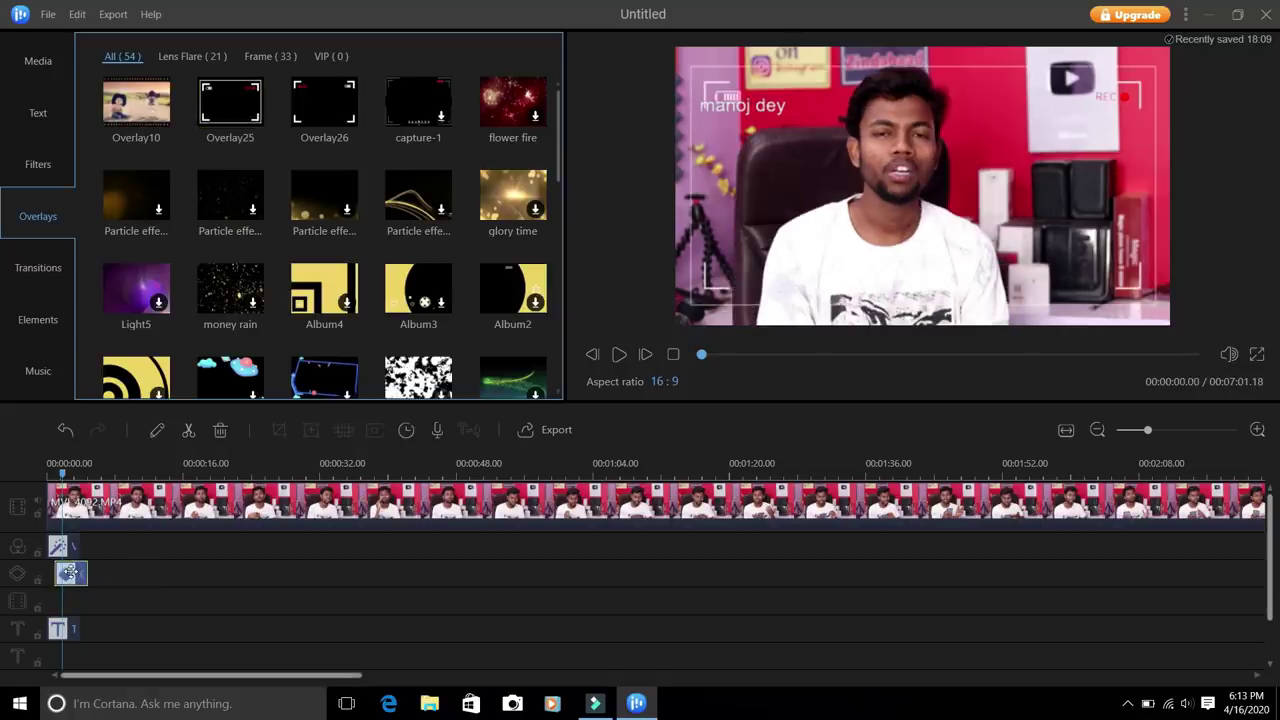
double_click(70, 572)
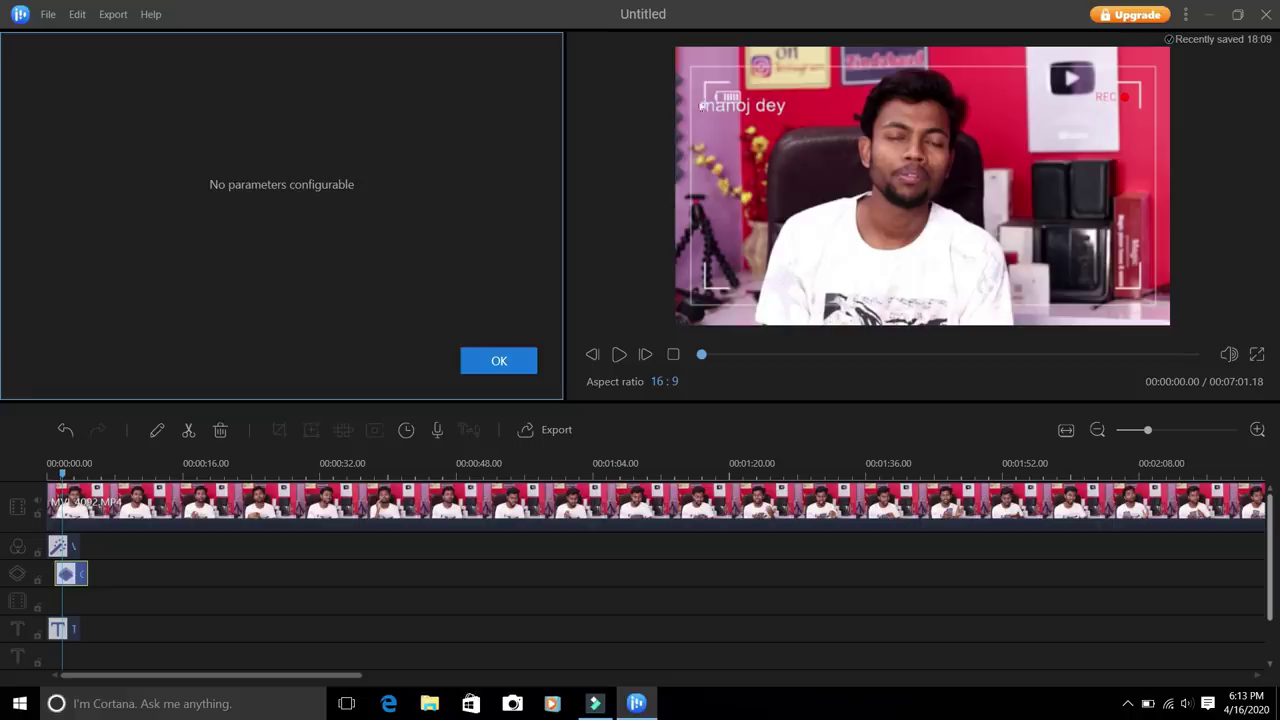
click(506, 362)
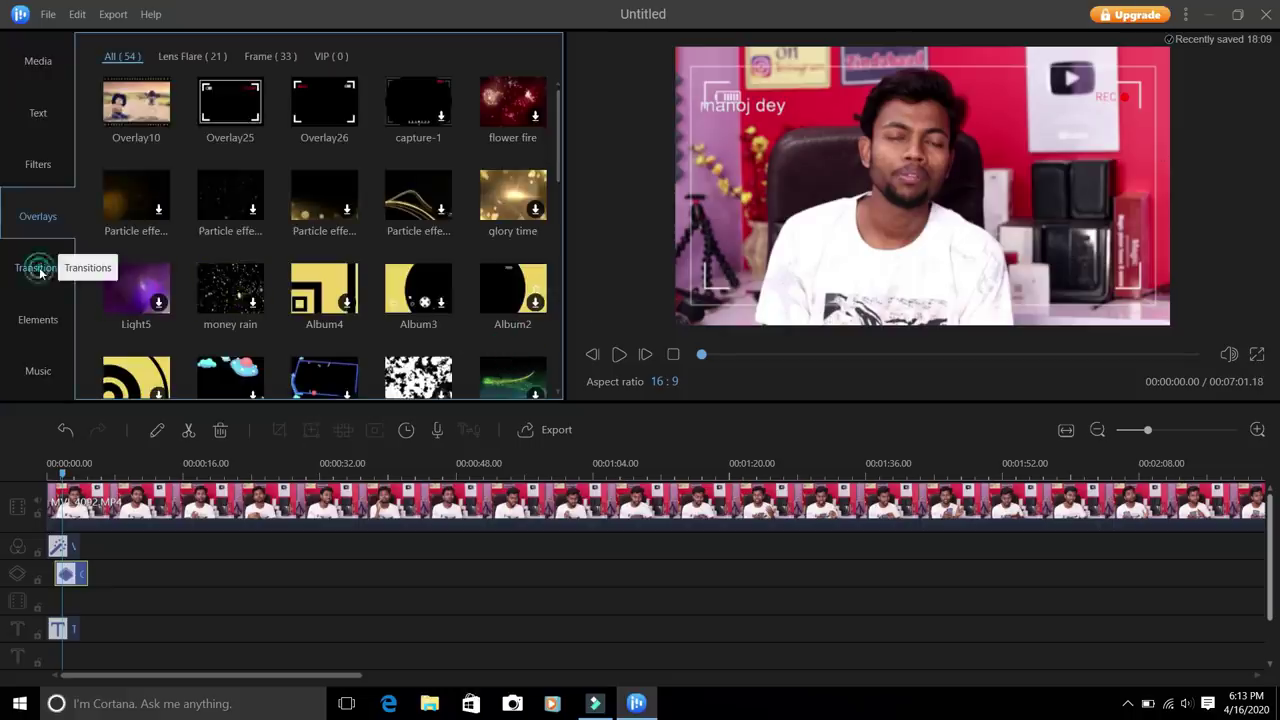
Step: Look at the available transitions and examine the join between the MVI_4092 and IMG_7125 clips on the timeline
click(40, 270)
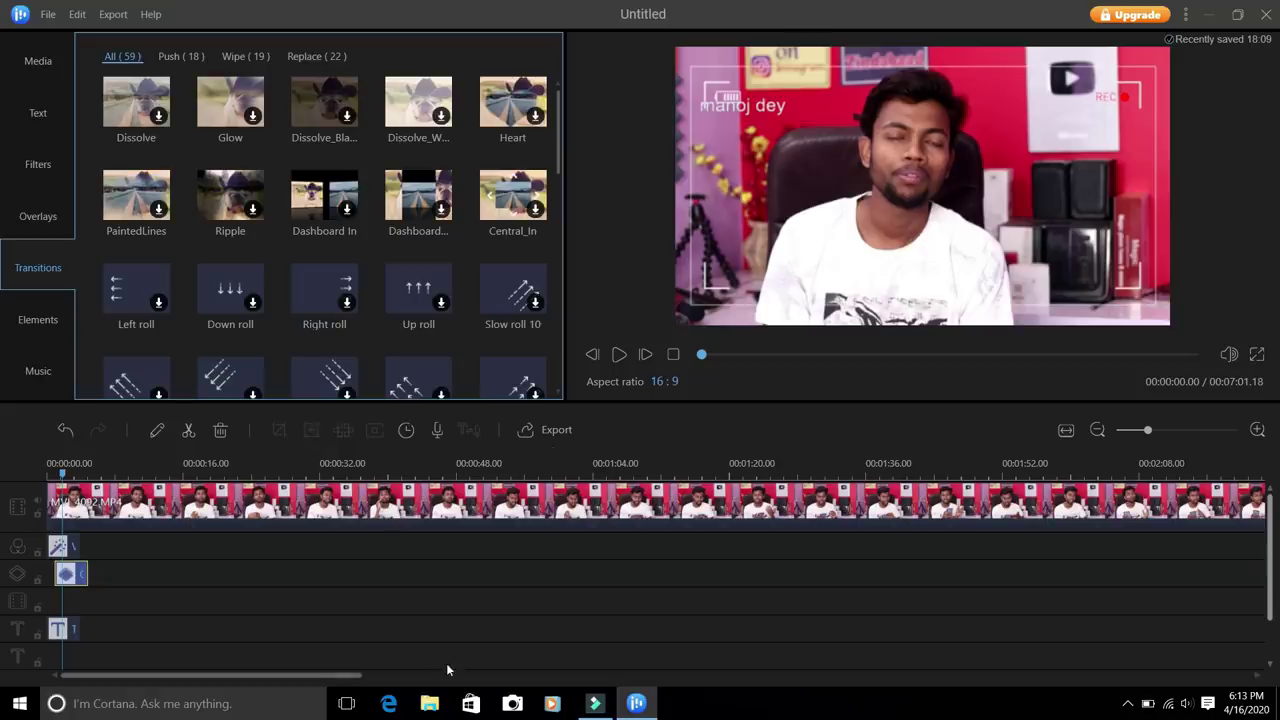
drag(355, 676, 897, 621)
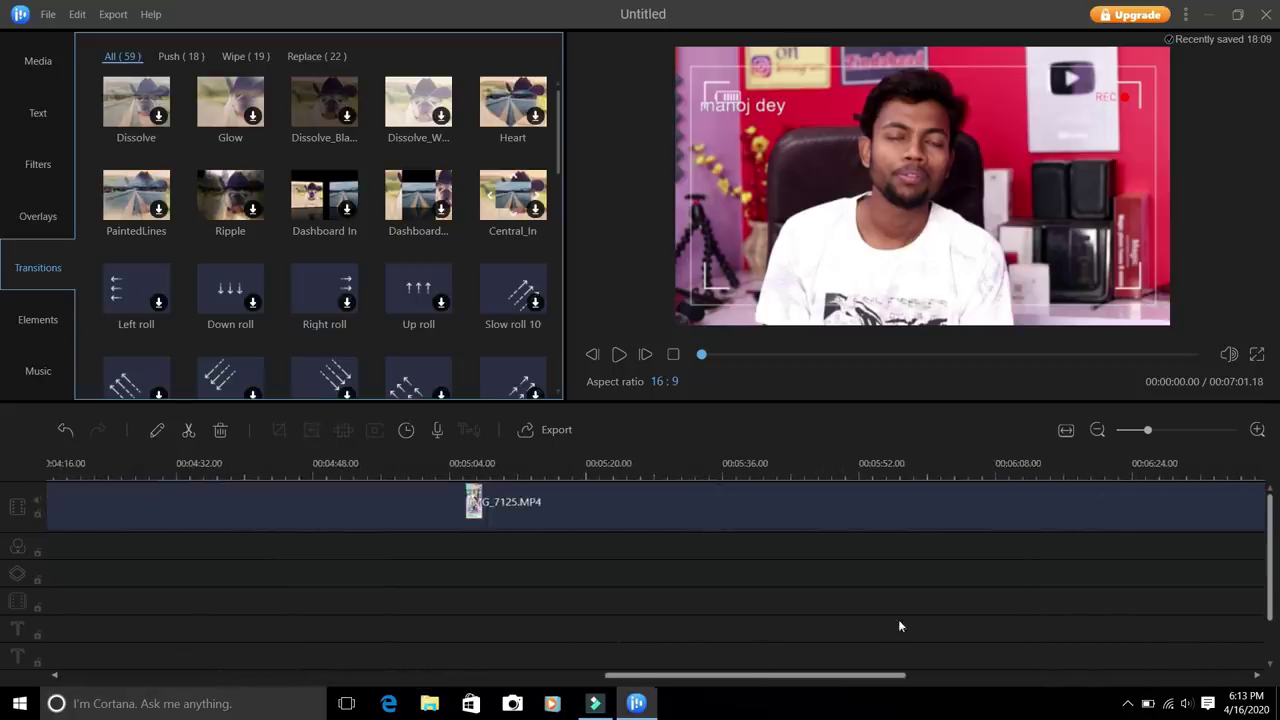
click(430, 502)
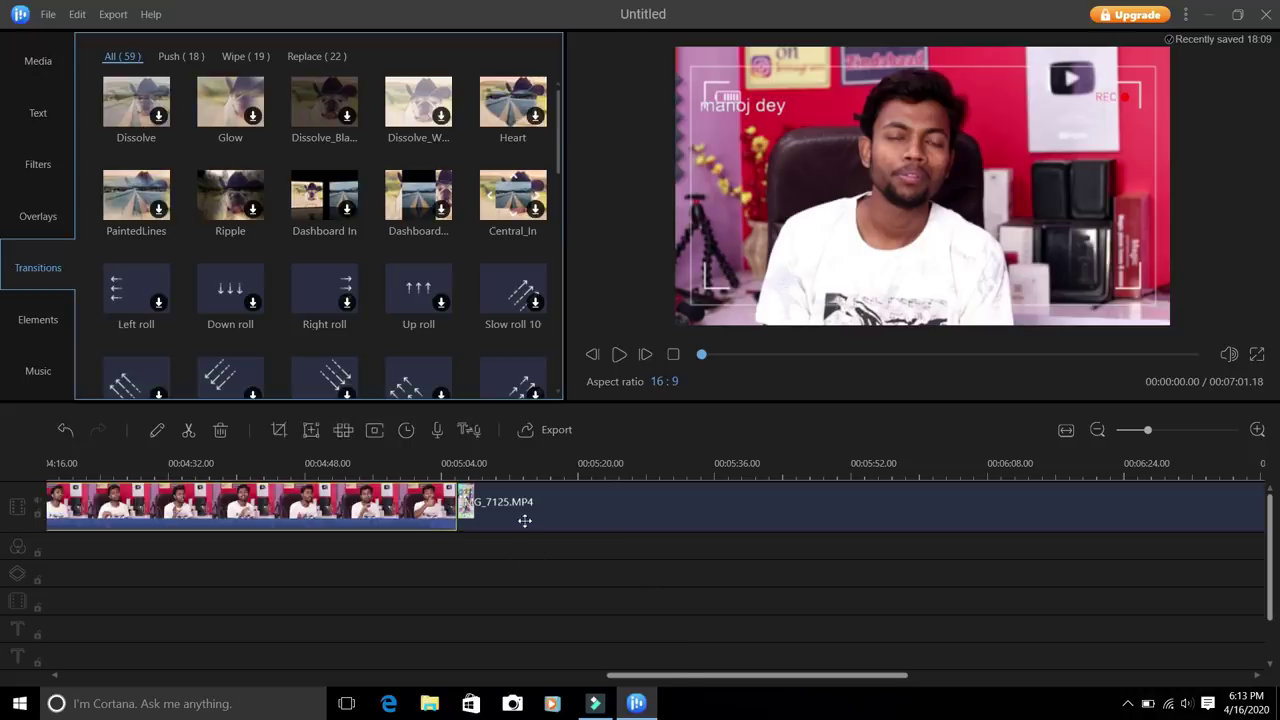
click(524, 520)
key(Home)
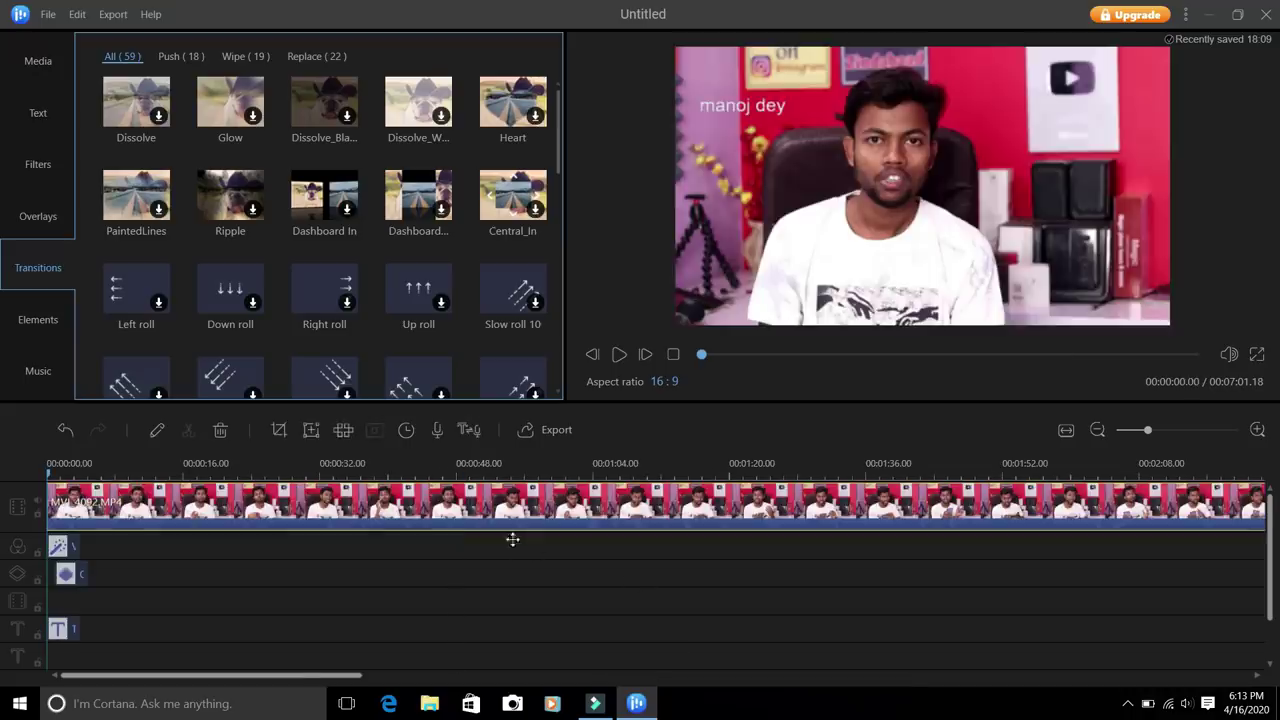
scroll(457, 677, down, 1)
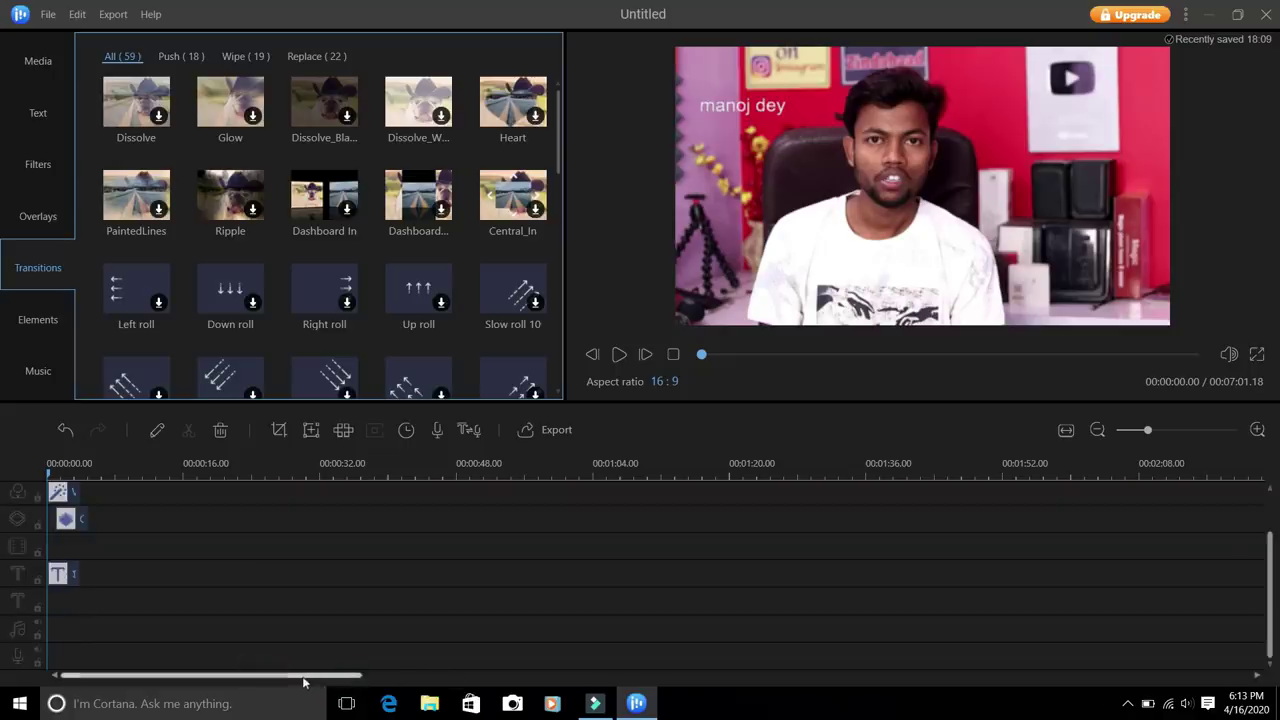
Step: Download the Slow roll 10 transition, place it at the join between the MVI_4092 and IMG_7125 clips, and preview it
drag(275, 676, 301, 675)
drag(160, 686, 614, 678)
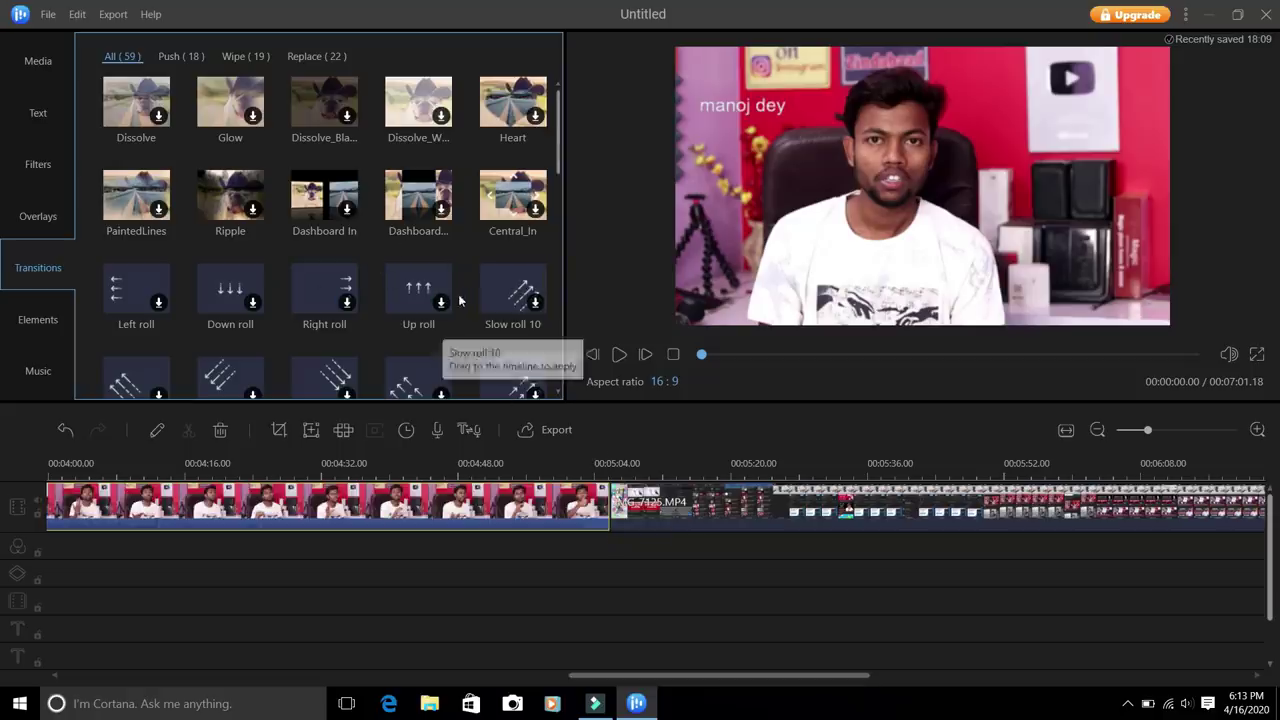
click(535, 303)
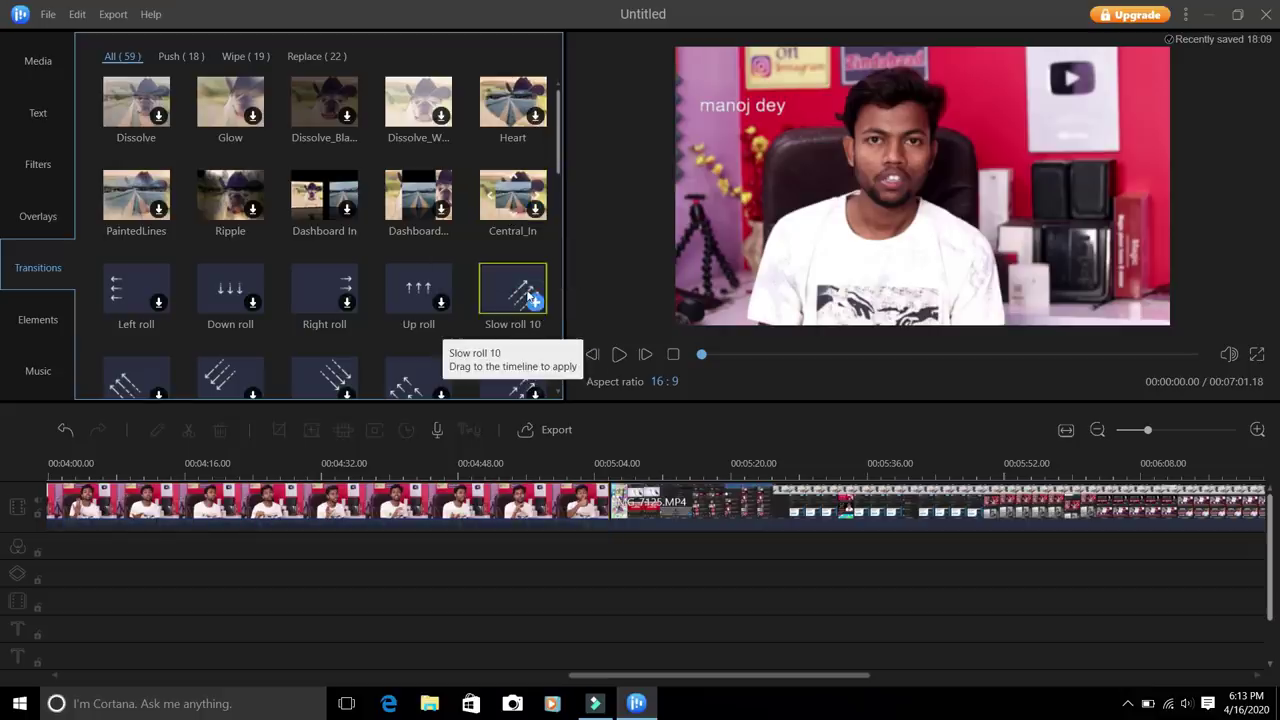
drag(528, 303, 614, 508)
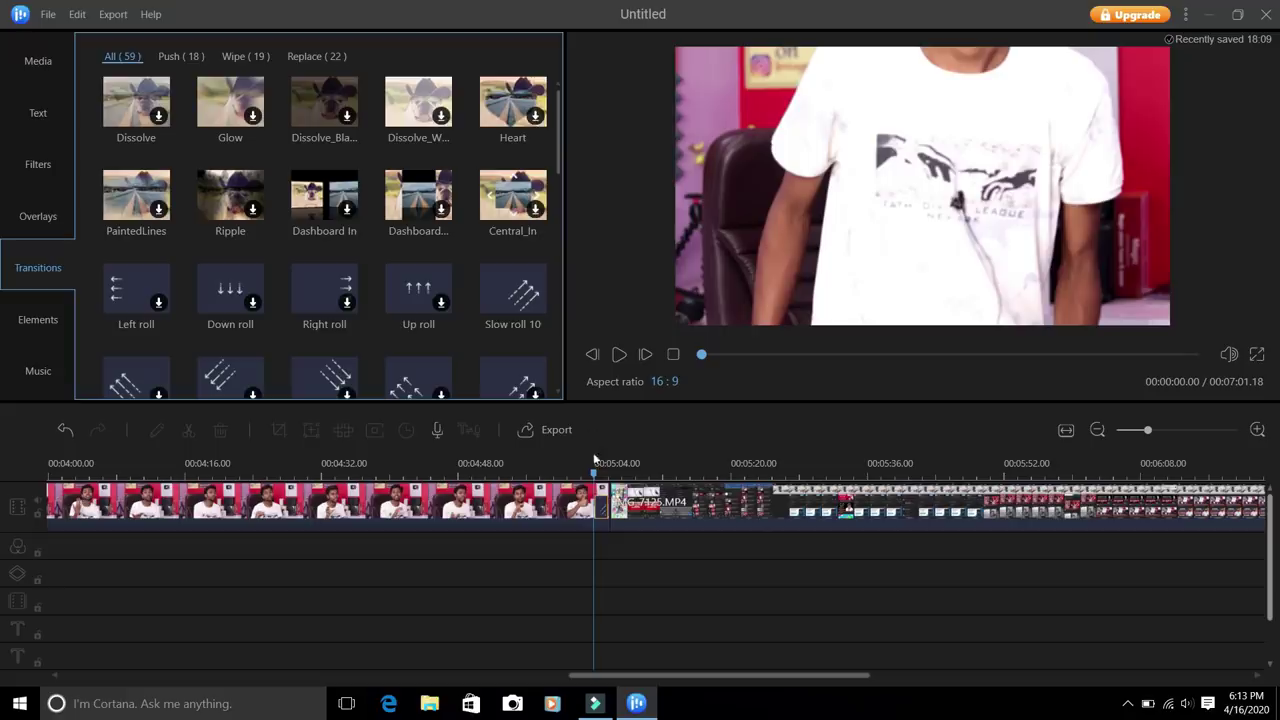
click(594, 466)
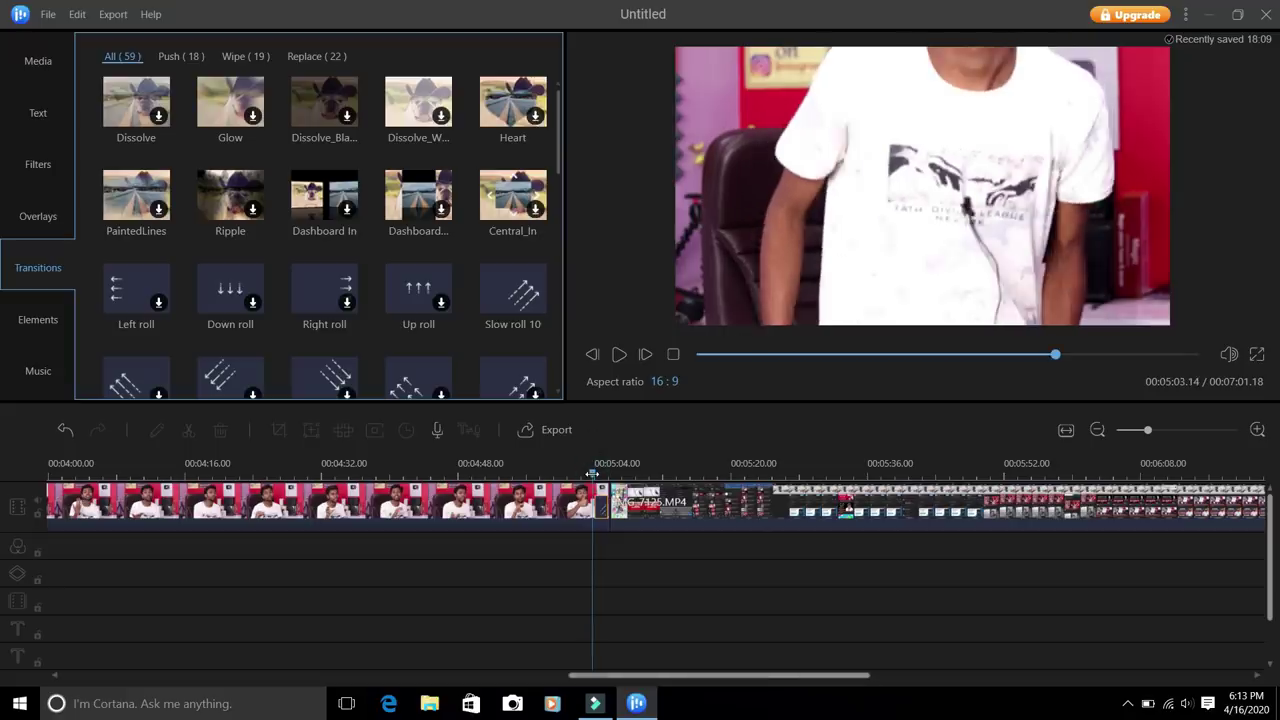
key(space)
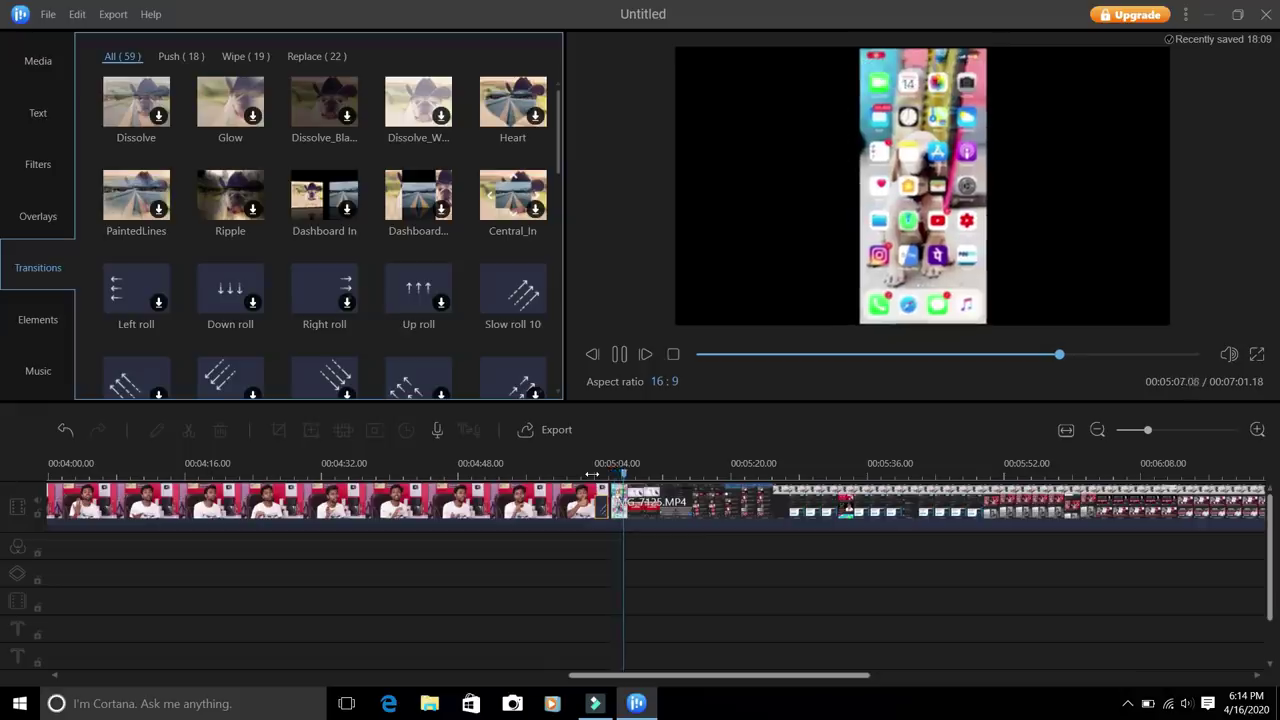
key(space)
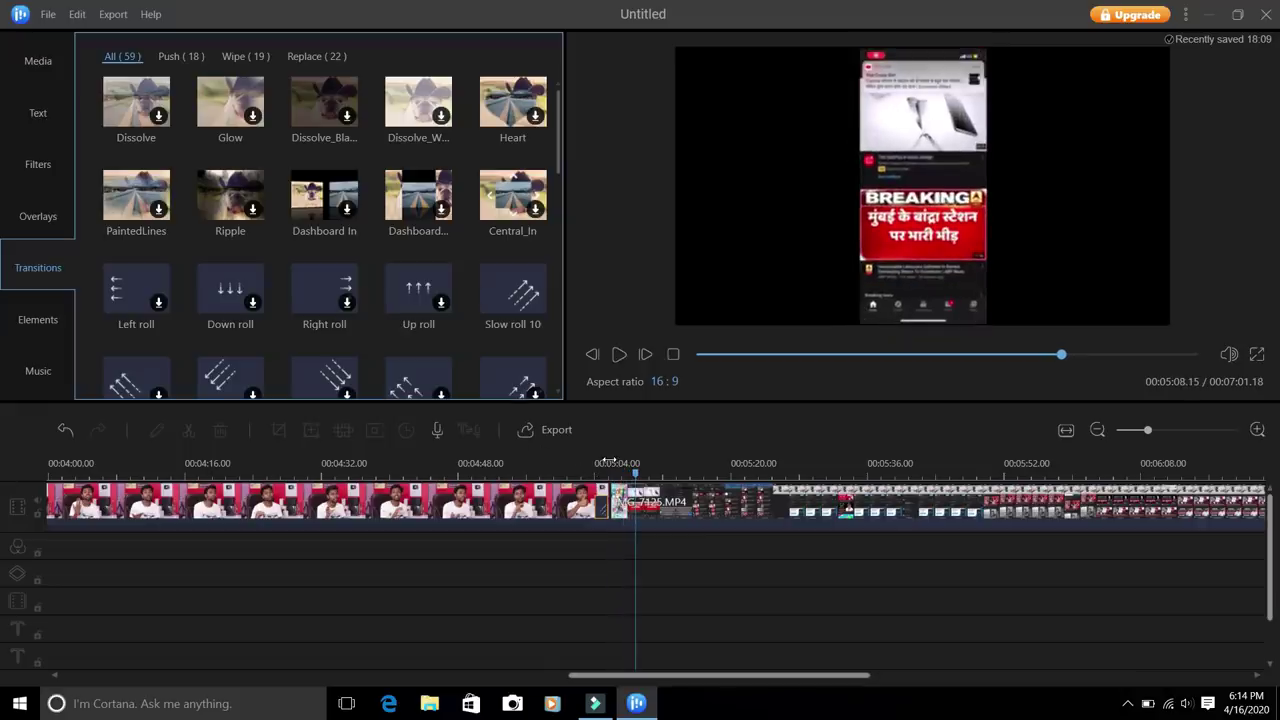
Step: Start downloading the premium Countdown element, and cut MVI_4092 at 00:04:39.11 to remove the part before that point
click(33, 326)
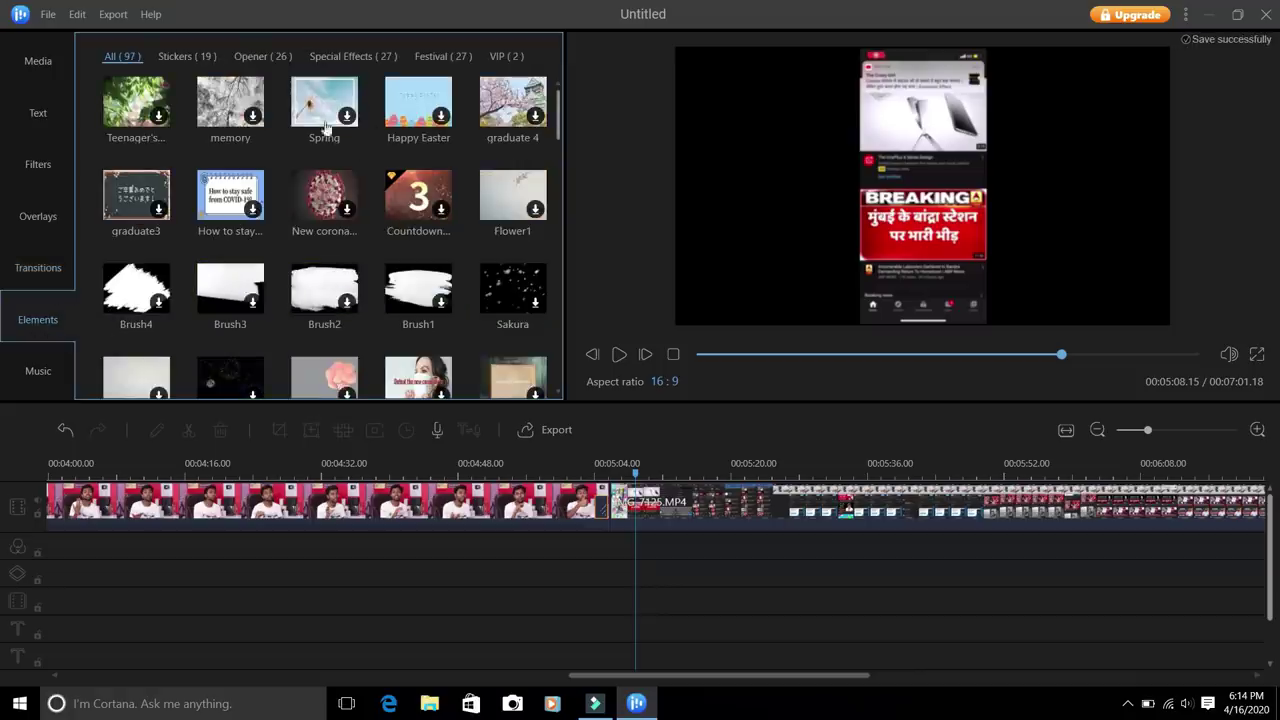
click(446, 208)
click(386, 468)
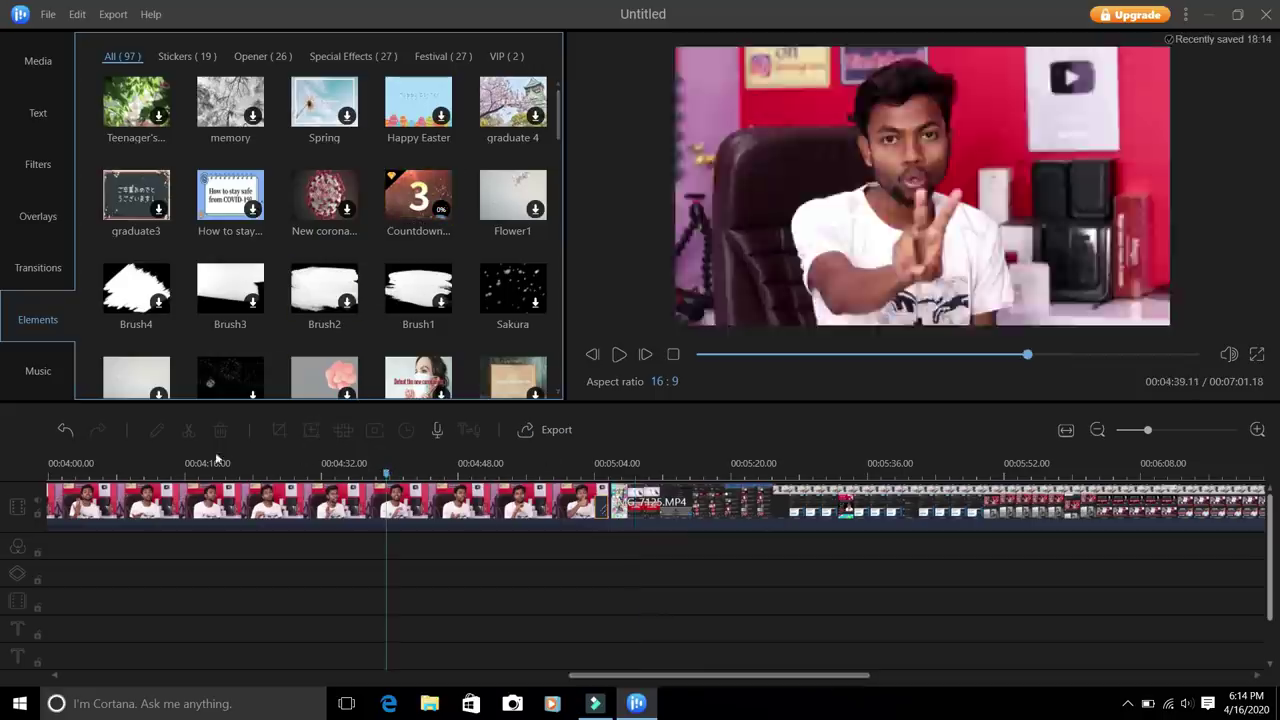
click(296, 493)
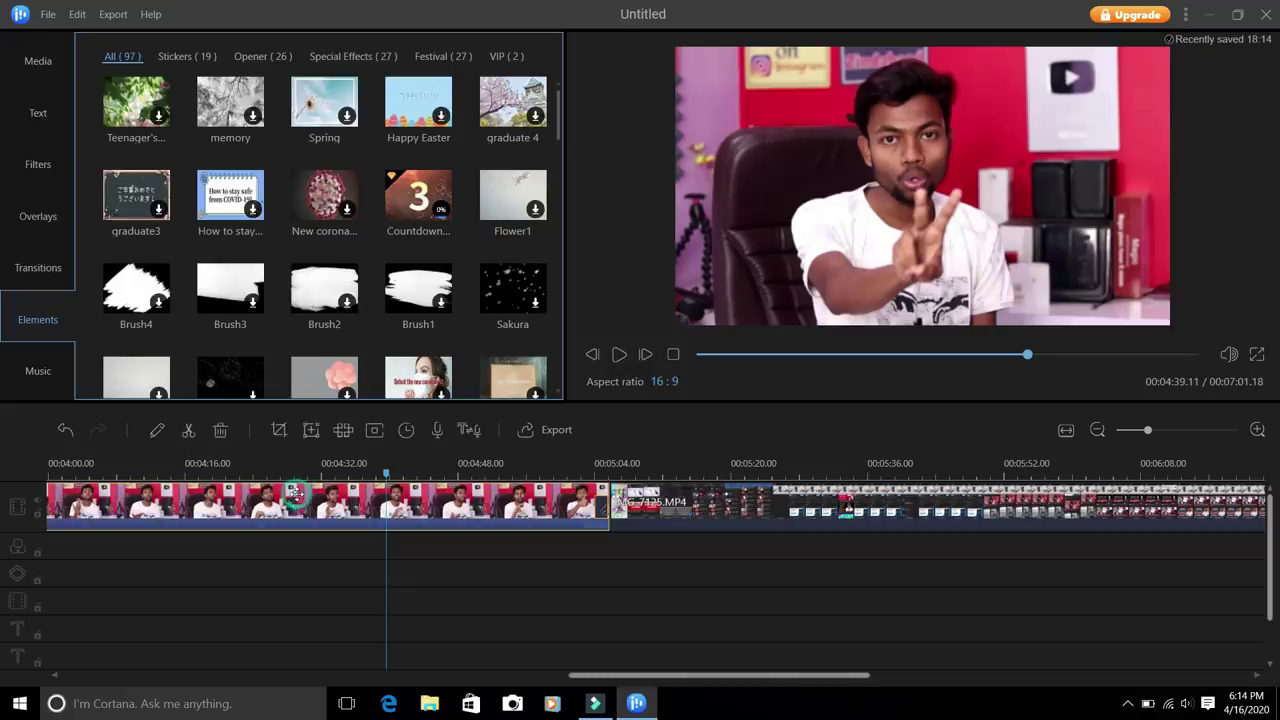
click(188, 429)
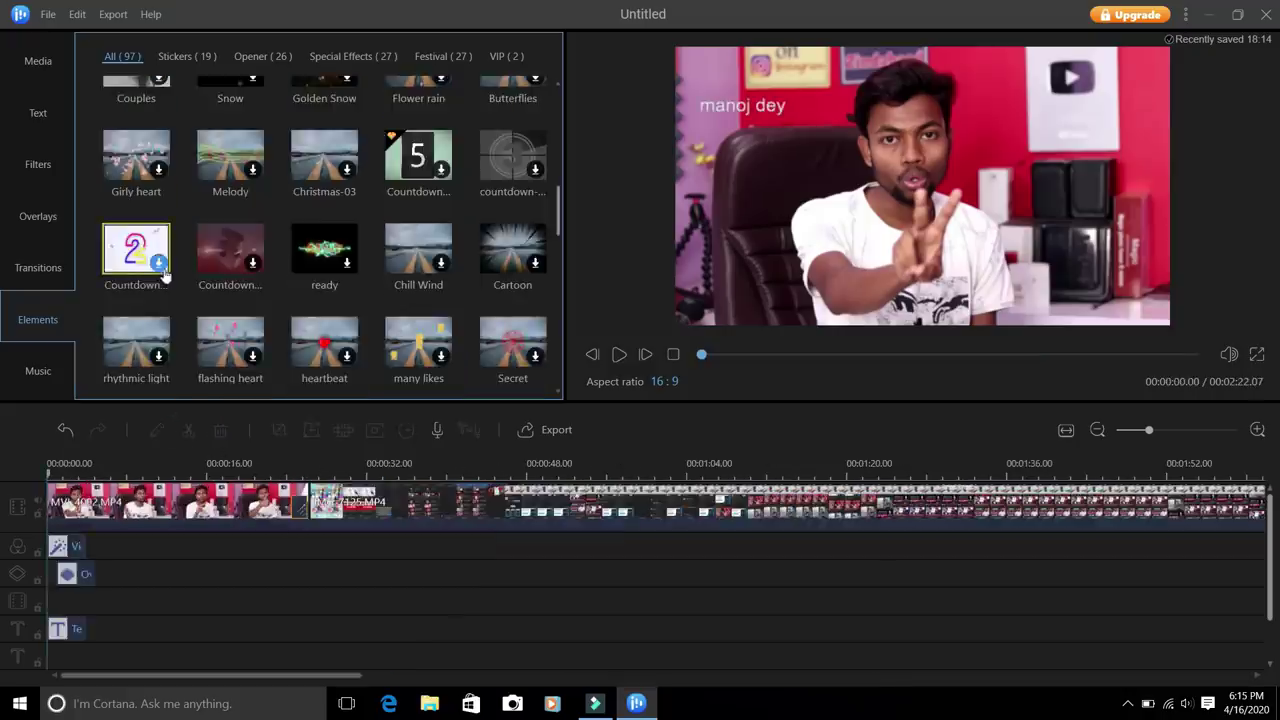
Step: Download the Countdown-01 element, insert it between the MVI_4092 and IMG_7125 clips, and play that part of the video
click(162, 262)
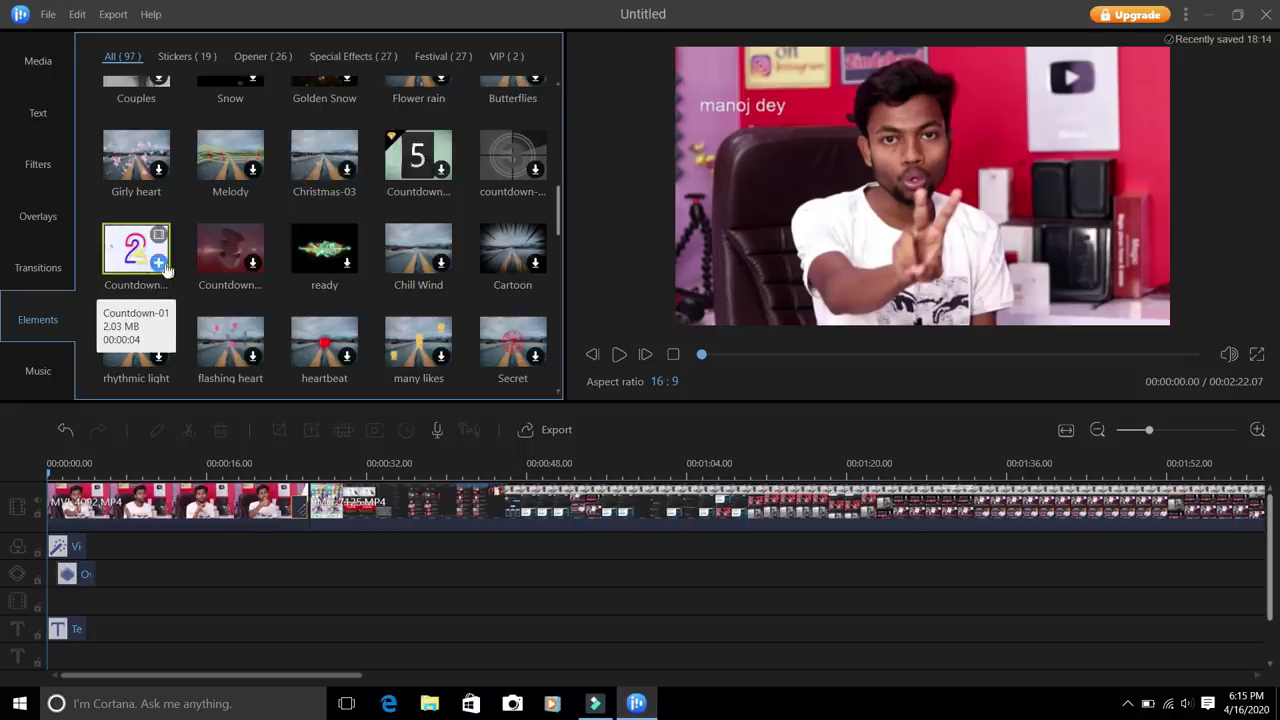
click(159, 262)
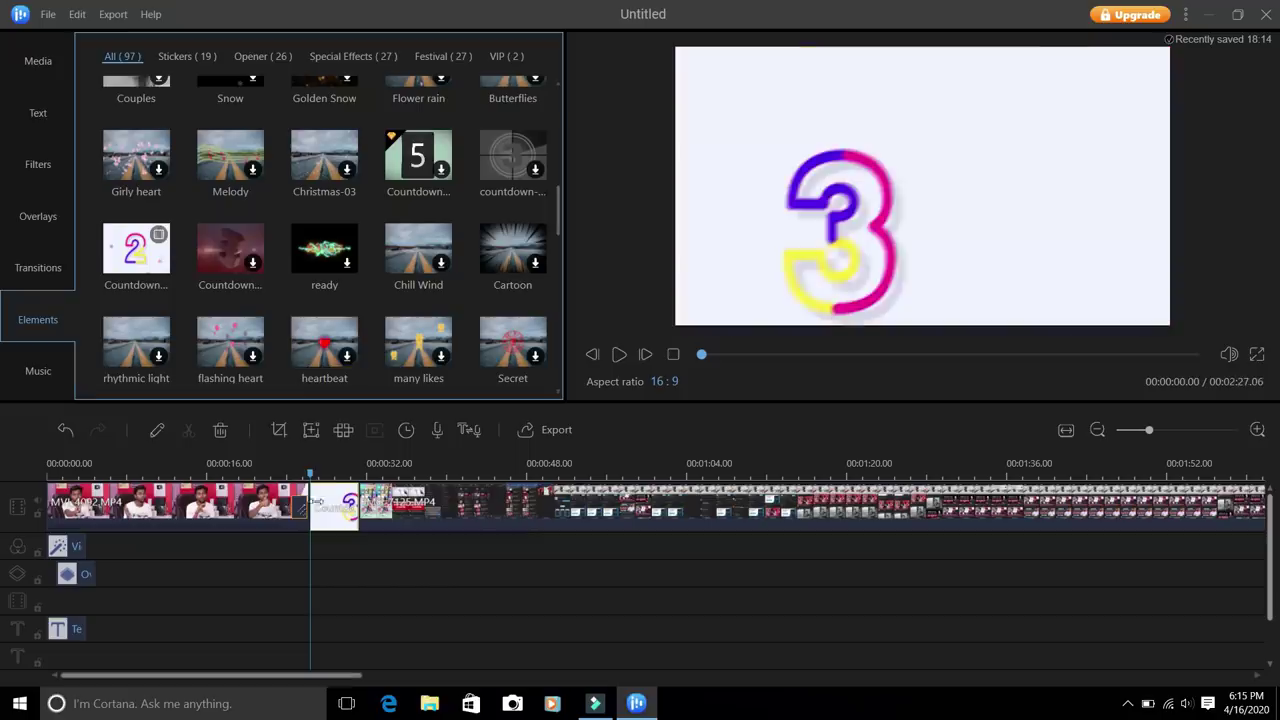
click(288, 466)
key(space)
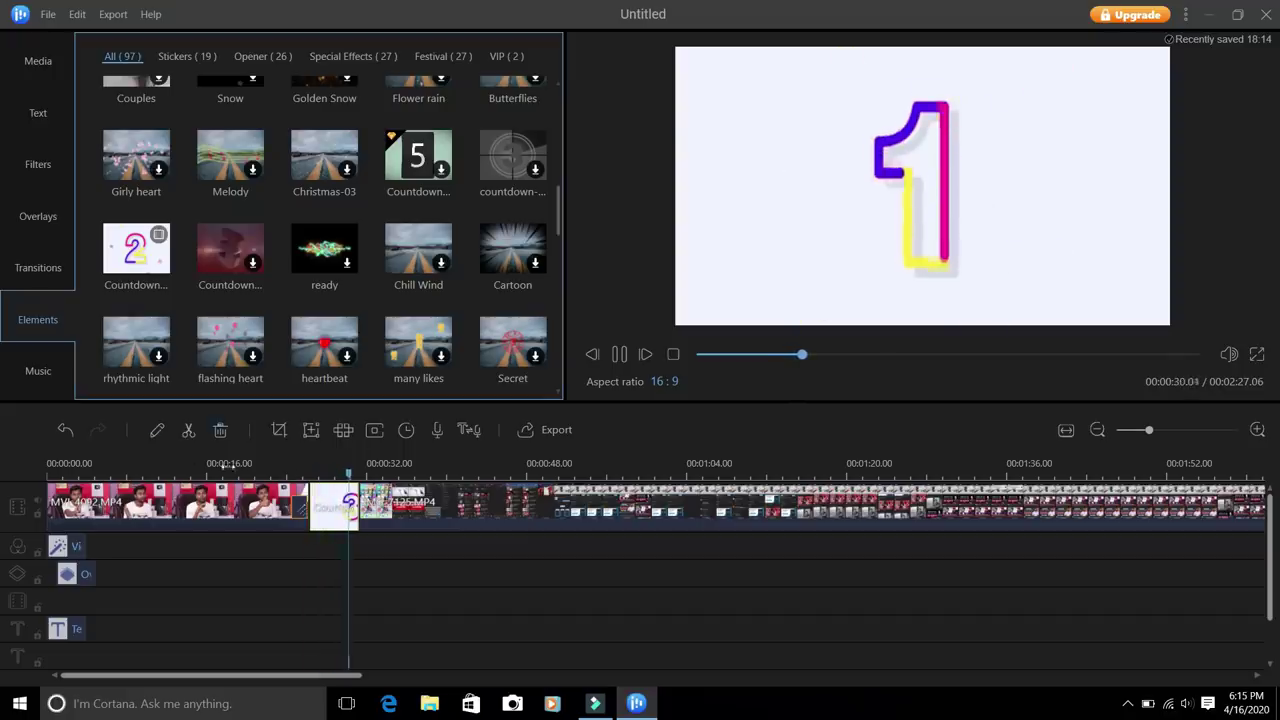
key(space)
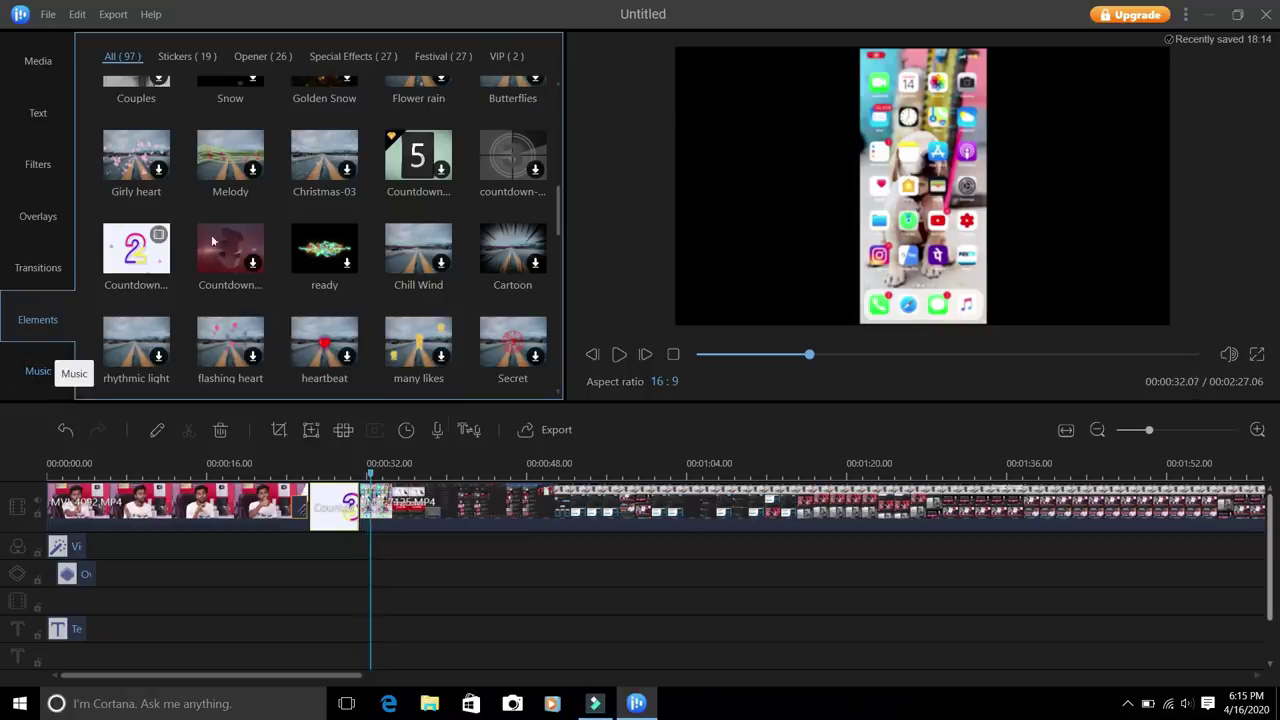
Step: Download the Teenager's dream music and add it to the first music track at 00:00:32.07
click(38, 371)
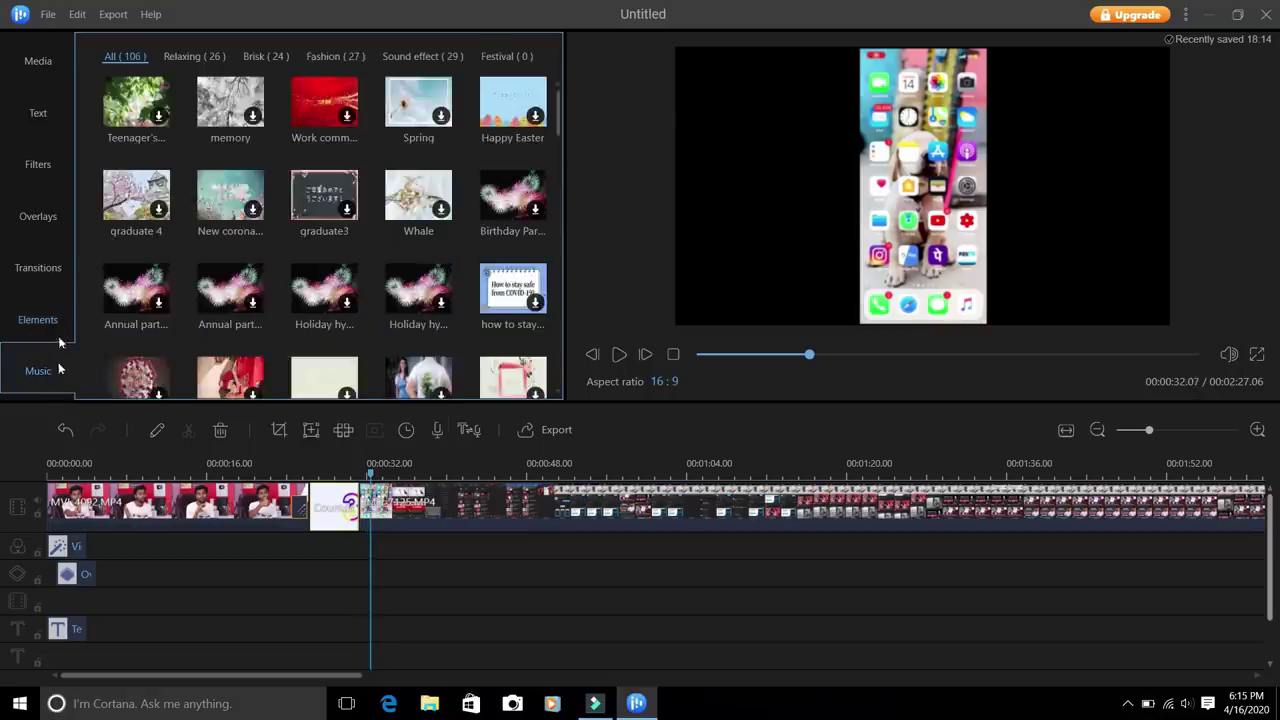
click(160, 118)
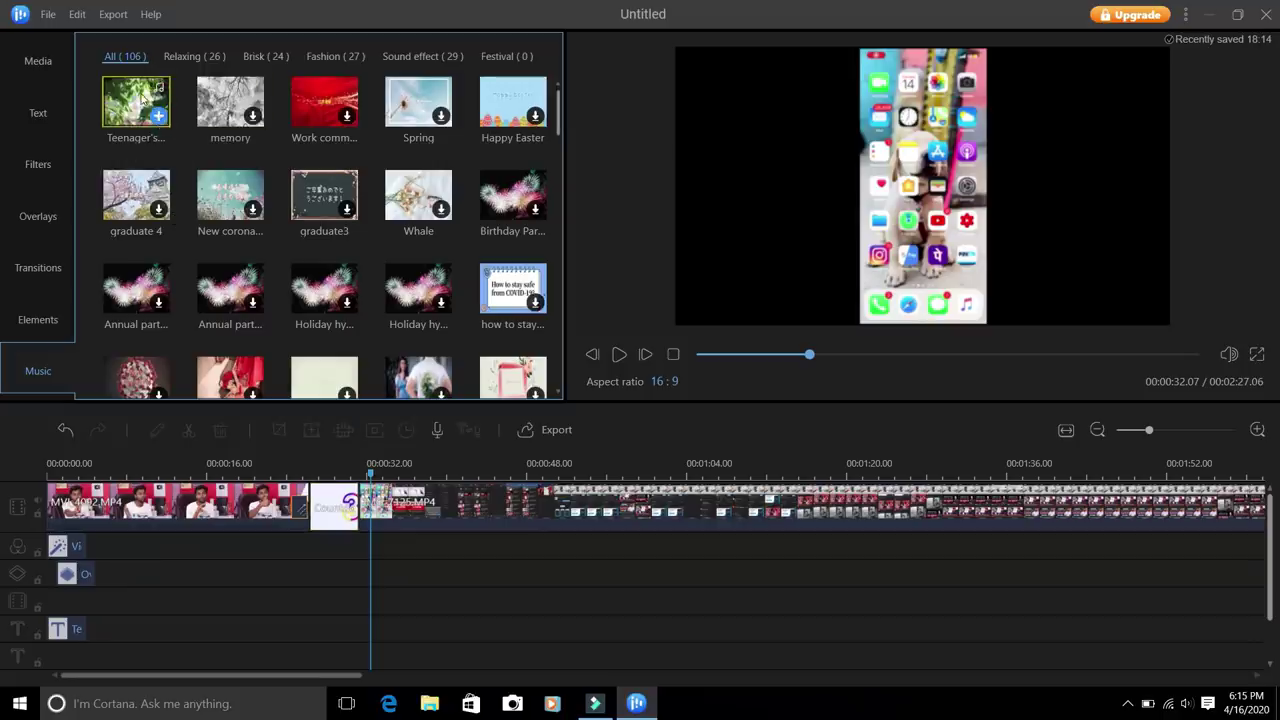
click(160, 120)
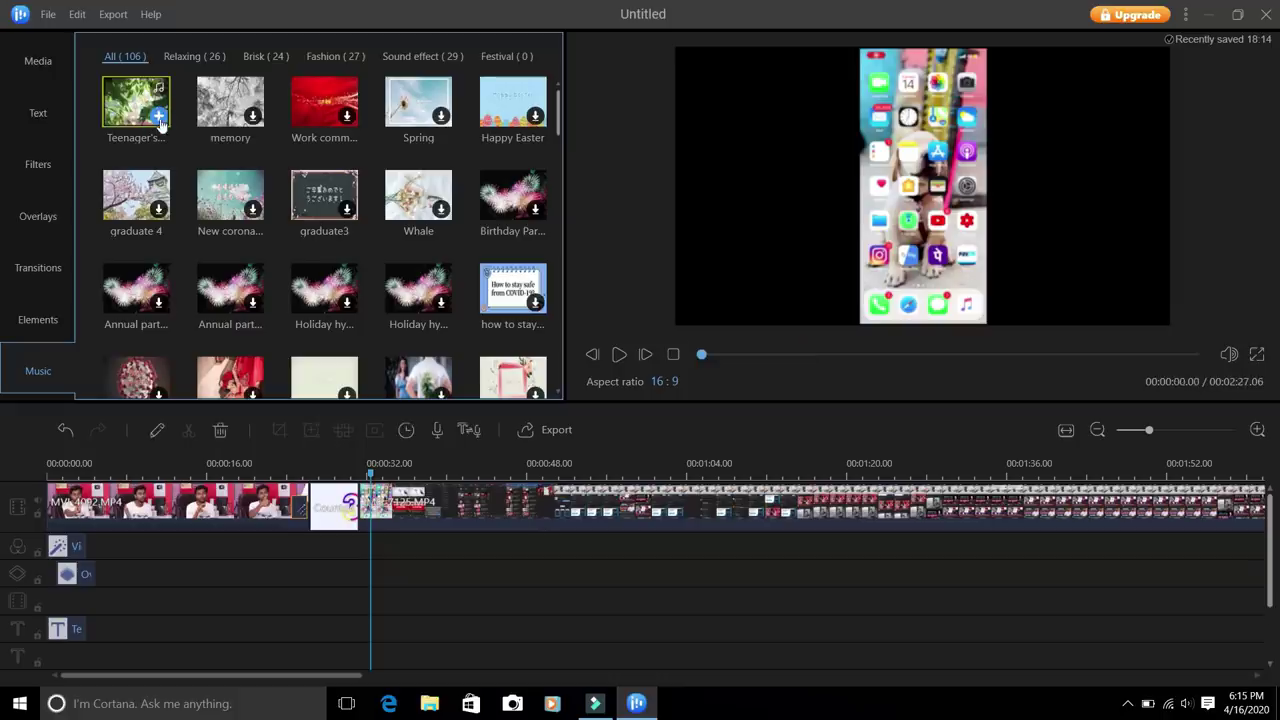
Step: Add another copy of Teenager's dream to the second music track and move it to the start of the timeline
click(711, 467)
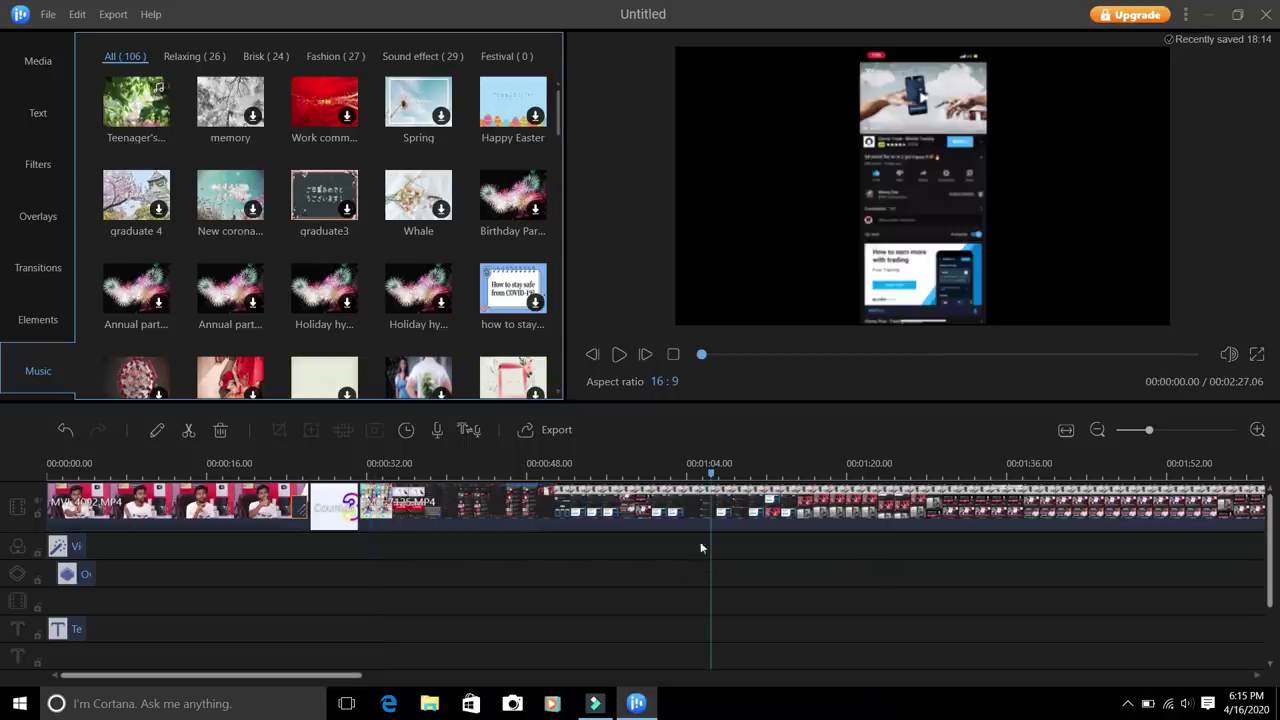
drag(714, 476, 518, 471)
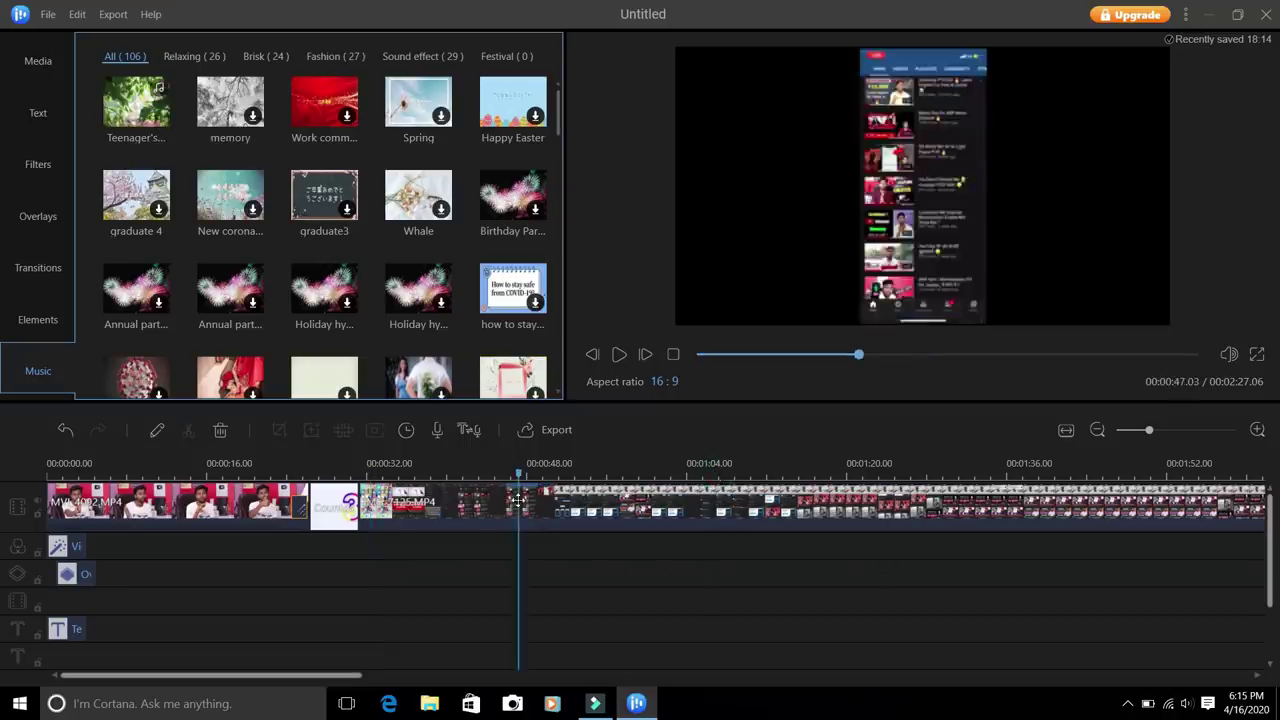
drag(136, 100, 598, 648)
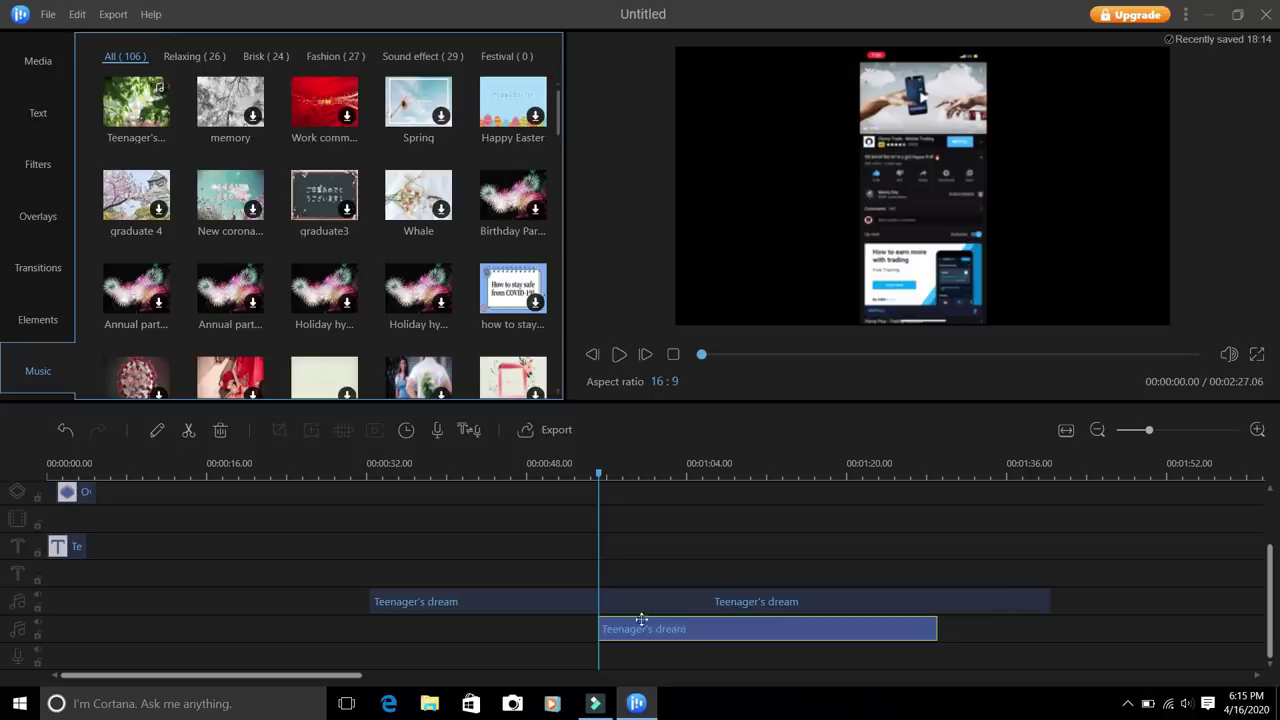
drag(283, 632, 8, 614)
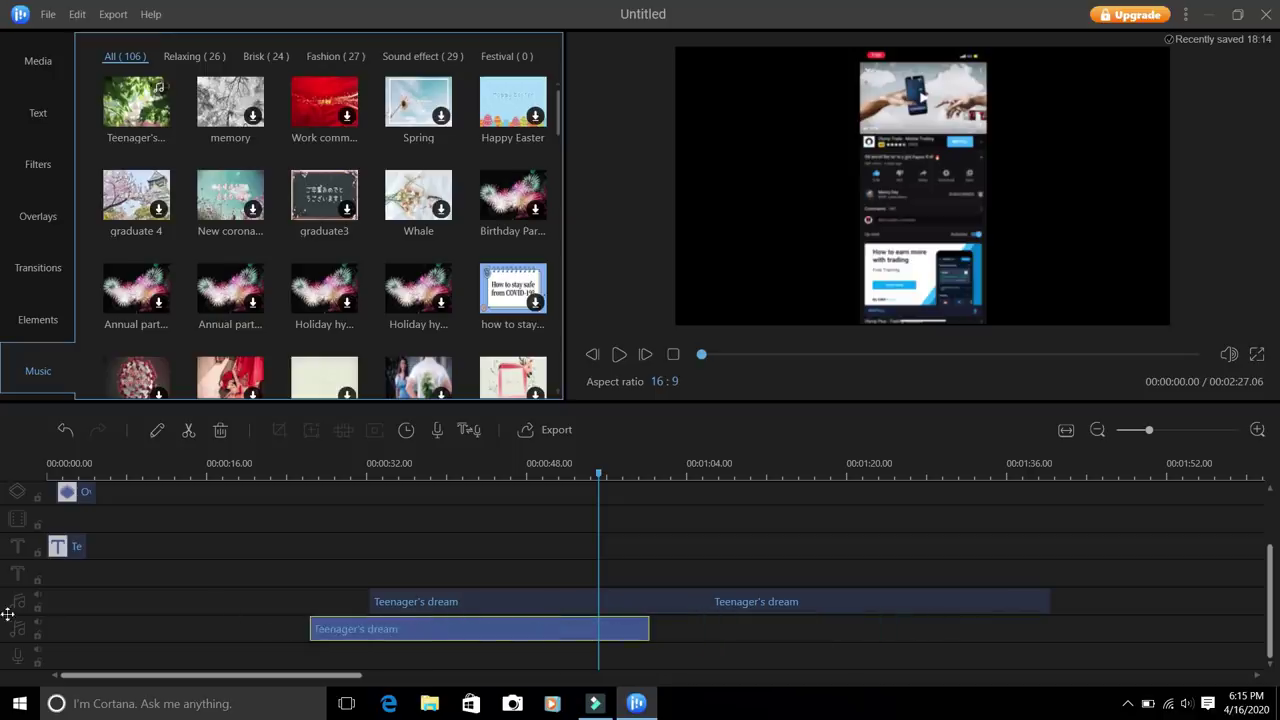
drag(462, 632, 69, 631)
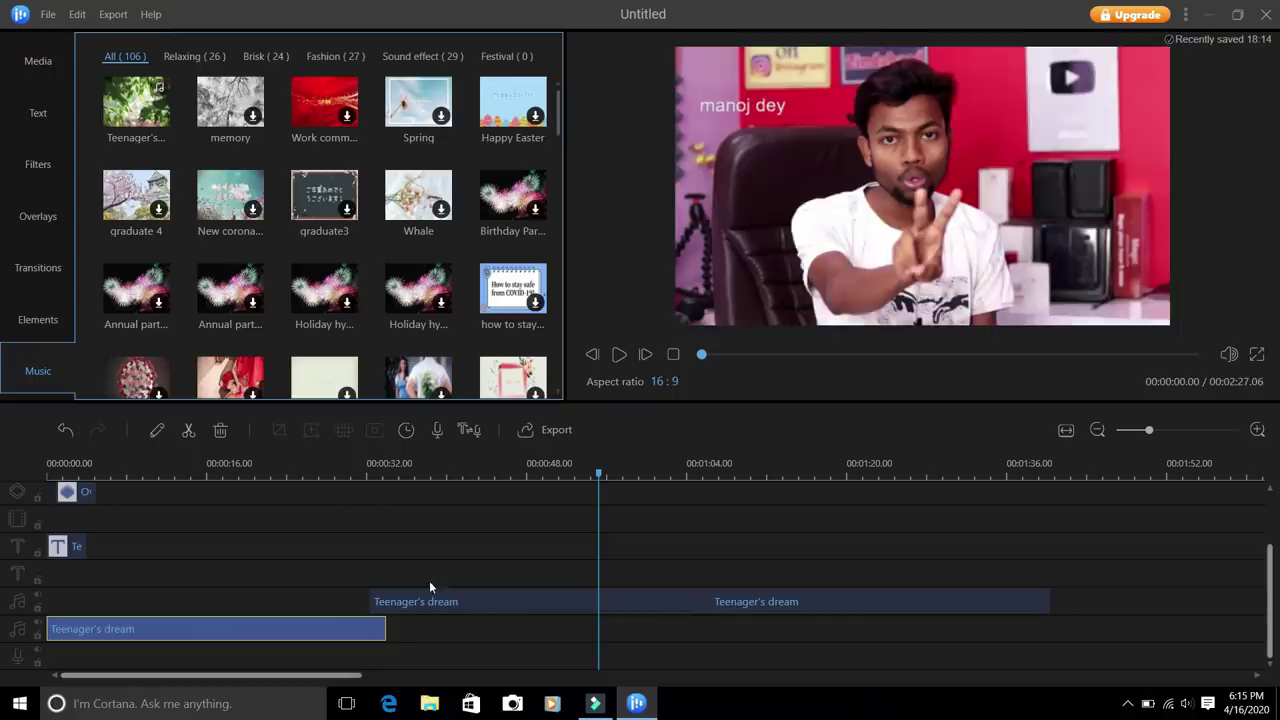
Step: Split the first Teenager's dream clip on the upper music track at 00:00:52.04
mouse_move(455, 607)
mouse_down()
mouse_move(497, 603)
mouse_move(463, 597)
mouse_up()
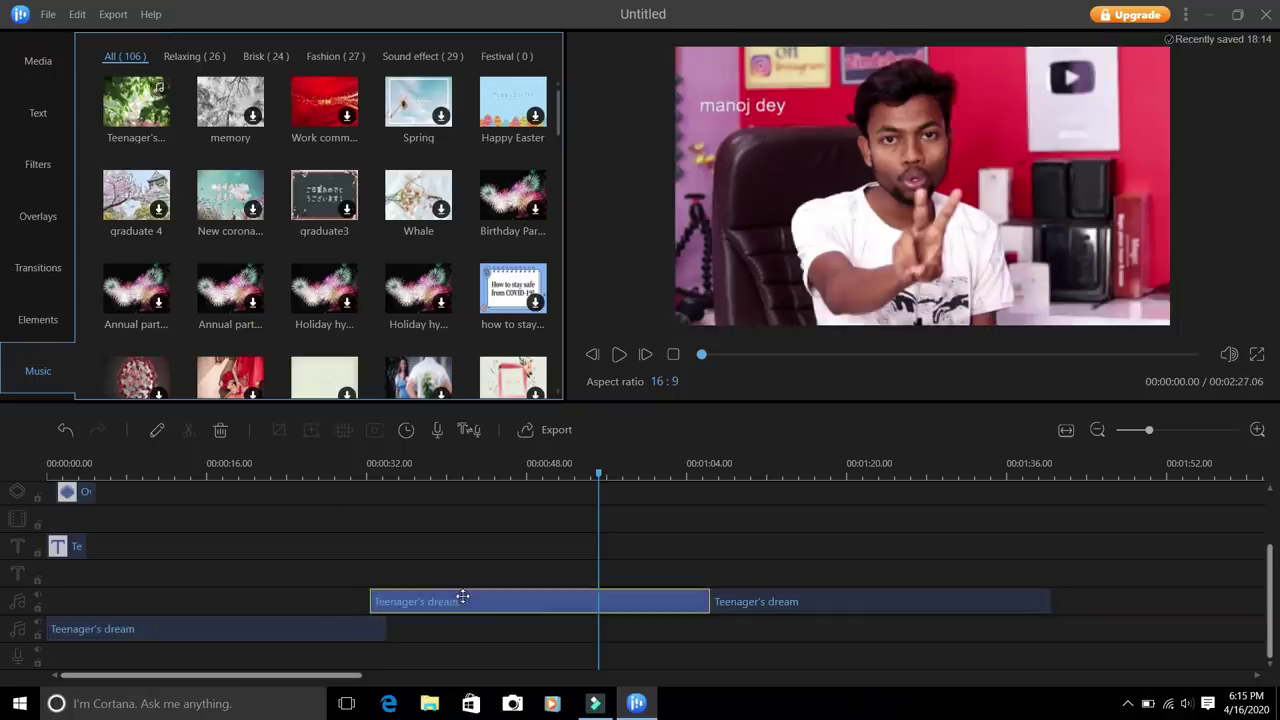
click(403, 463)
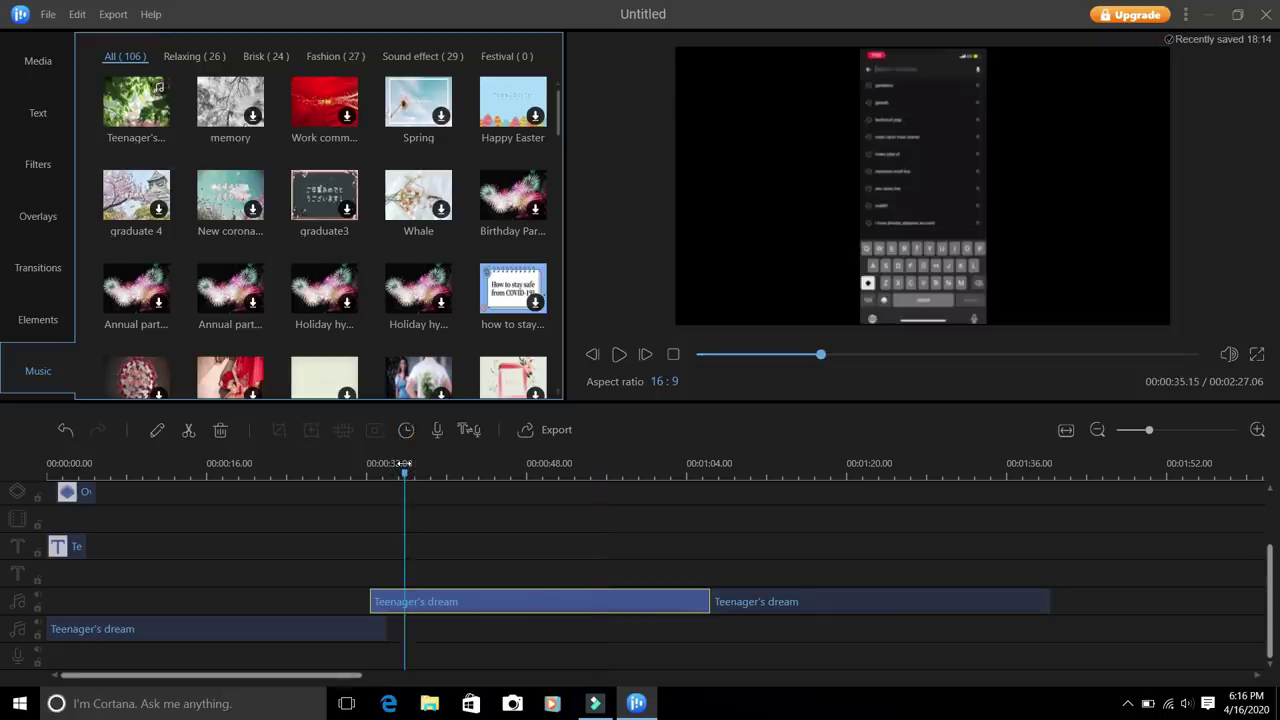
click(568, 463)
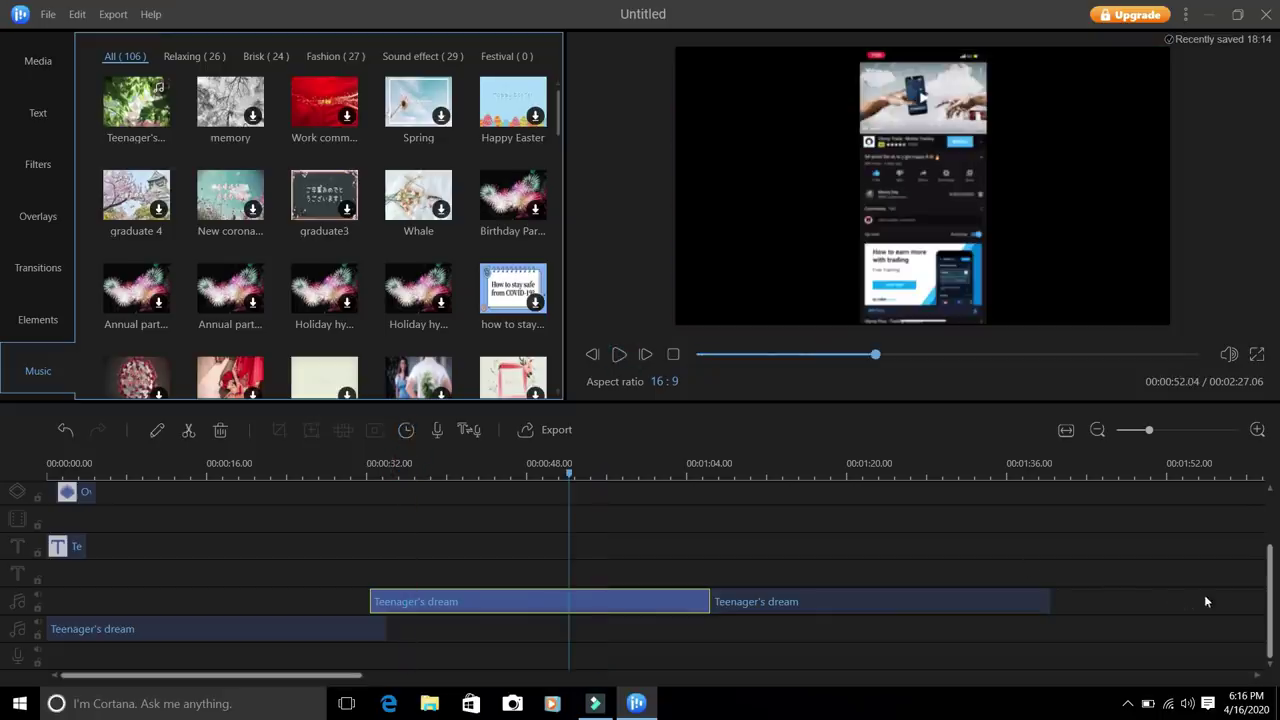
scroll(1, 545, up, 3)
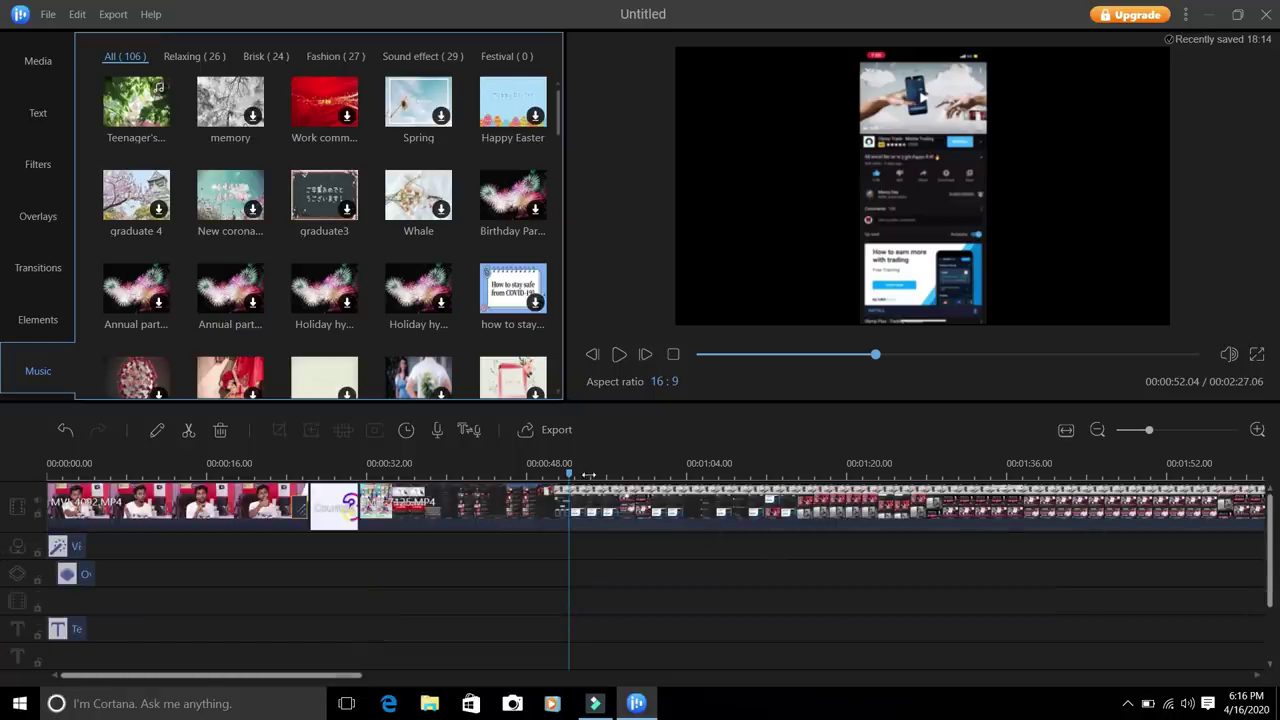
click(188, 430)
Step: Split the IMG_7125 clip at 00:00:52.04 and delete the part after the cut
click(705, 511)
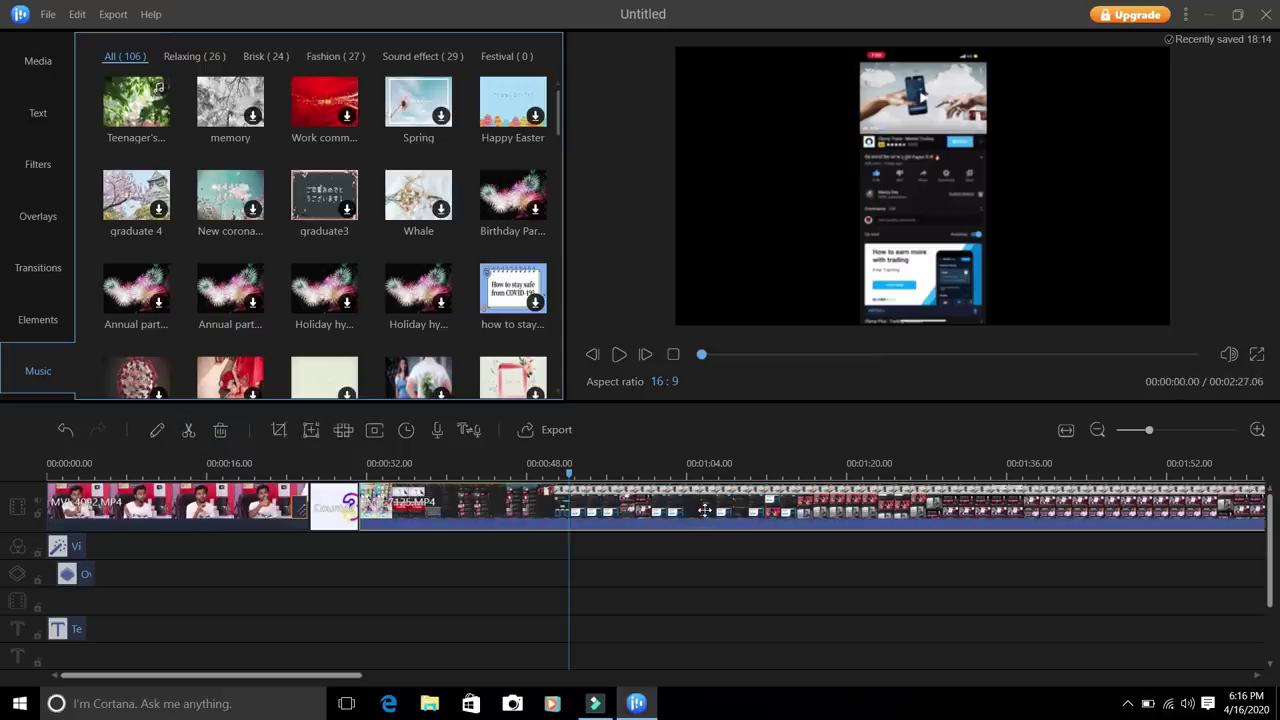
click(190, 432)
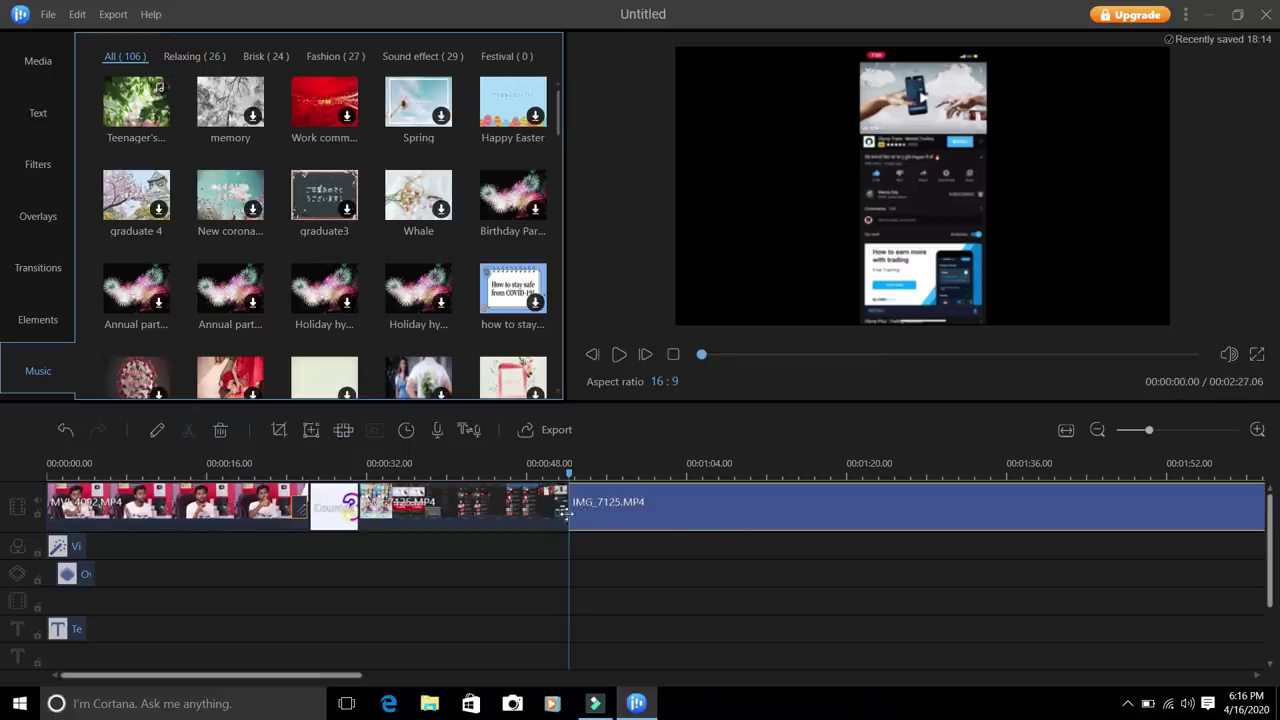
click(220, 430)
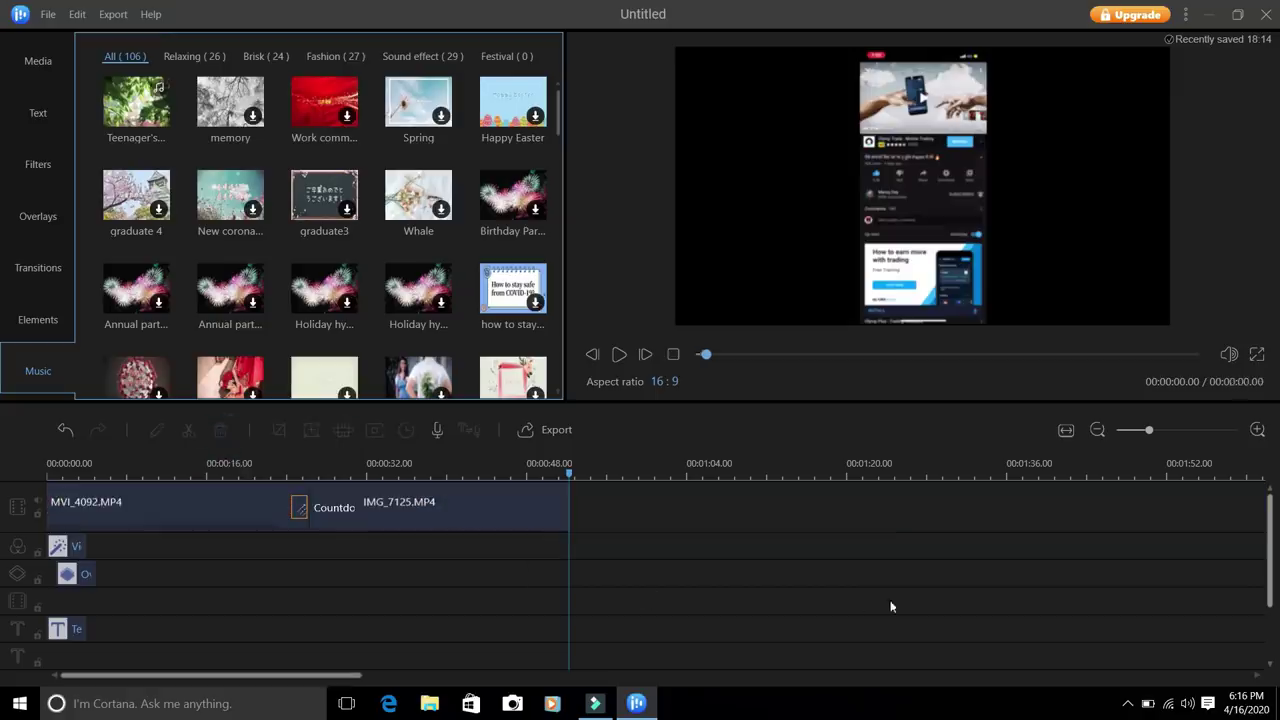
scroll(1265, 540, down, 2)
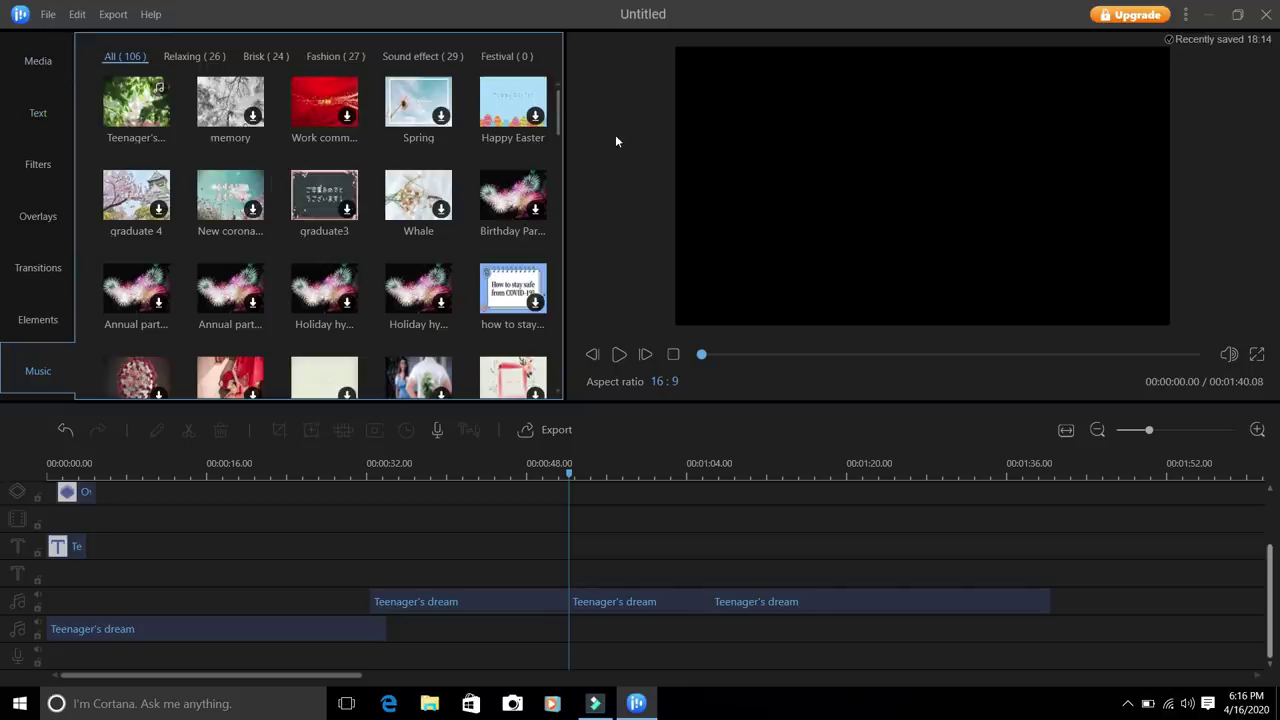
Step: Set up an MP4 video export named "ease us video" and close the export dialog without exporting
click(115, 15)
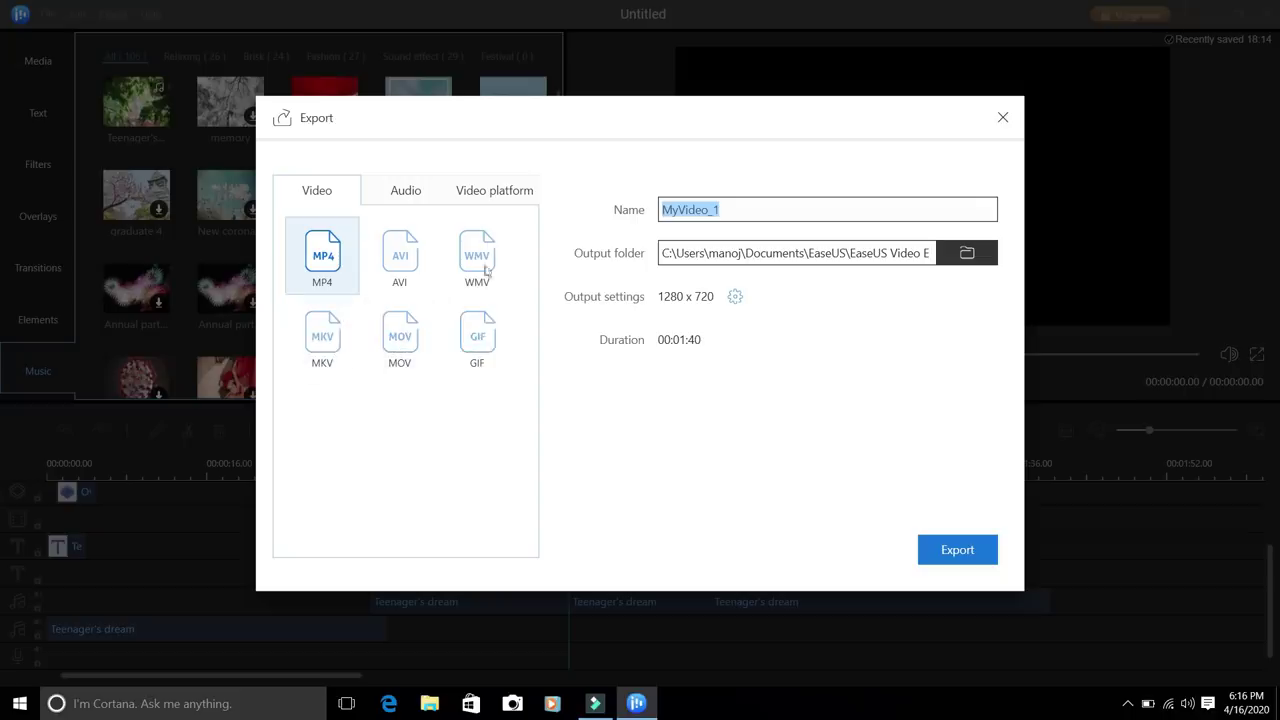
click(323, 265)
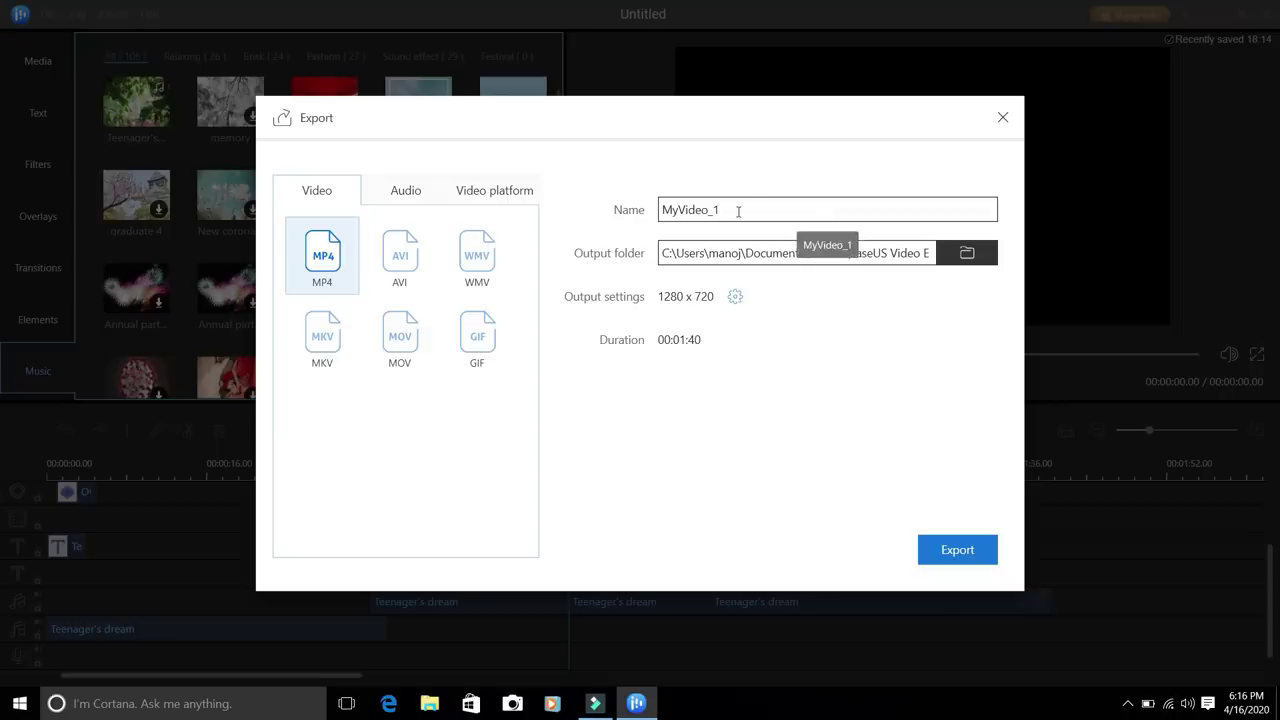
drag(738, 211, 560, 229)
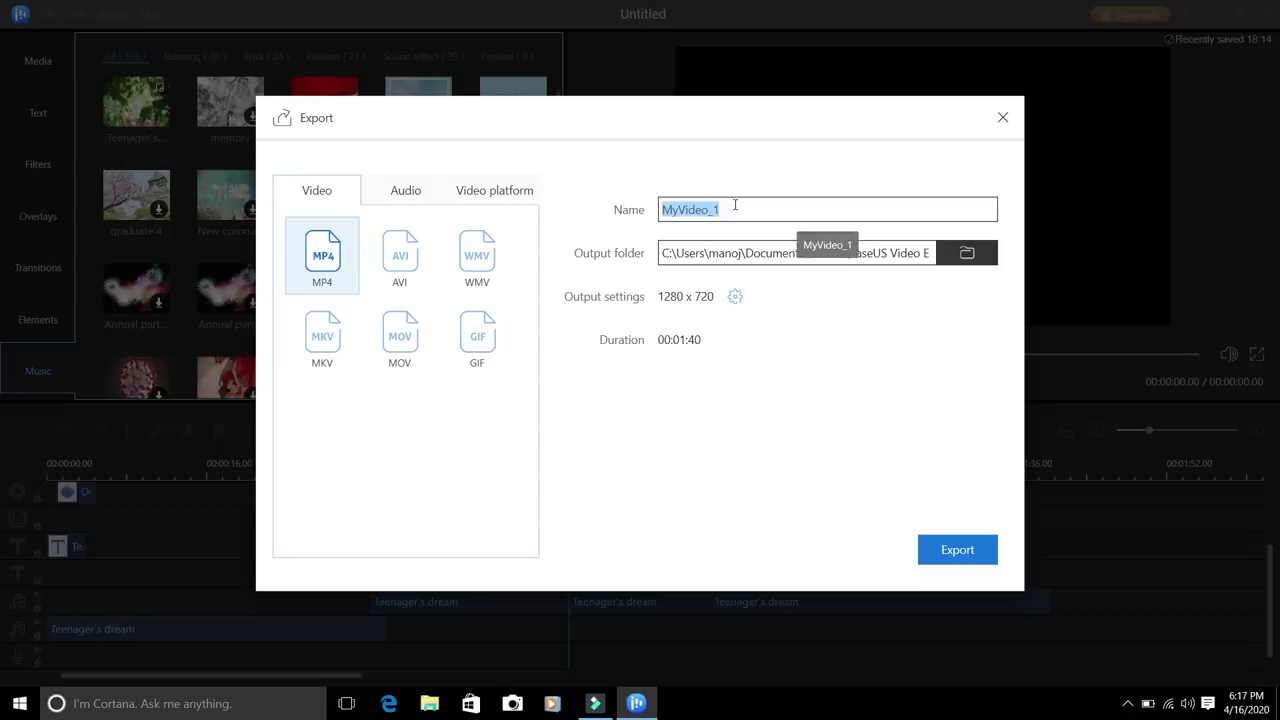
text(ease us video)
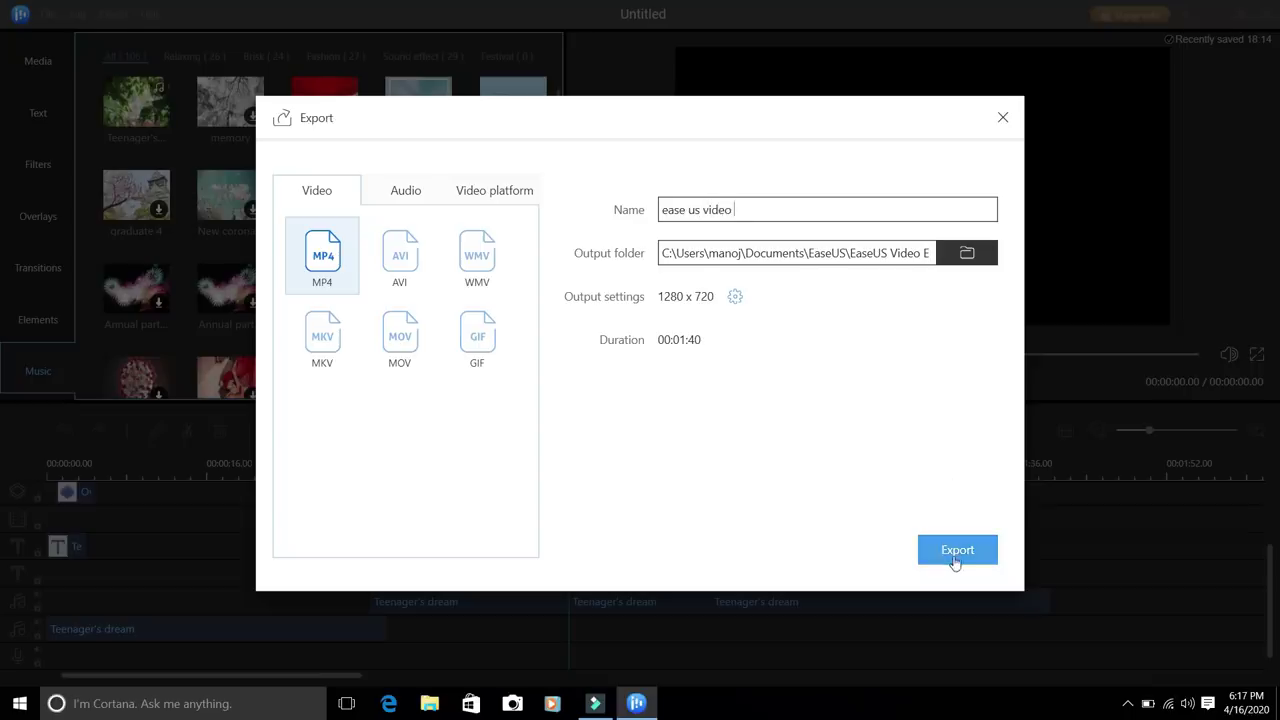
click(1004, 120)
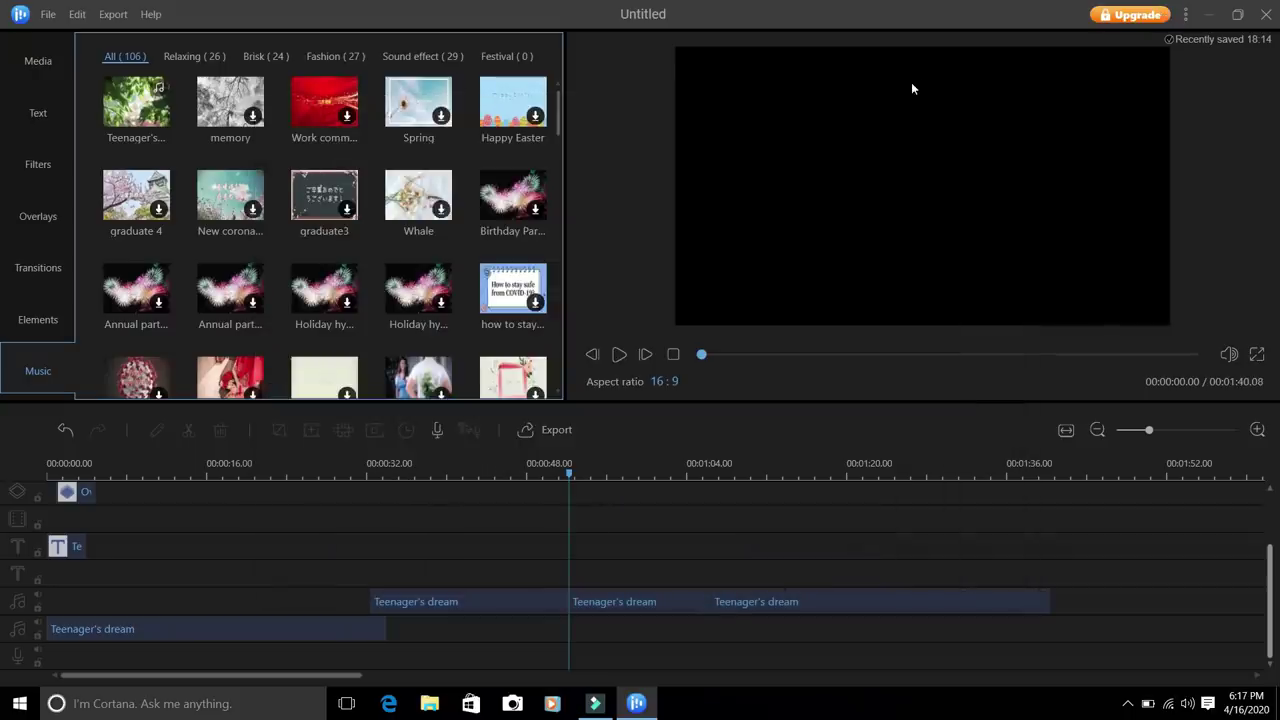
Step: Review the upgrade information on the unactivated program's limits and activation benefits, then close it
click(1135, 16)
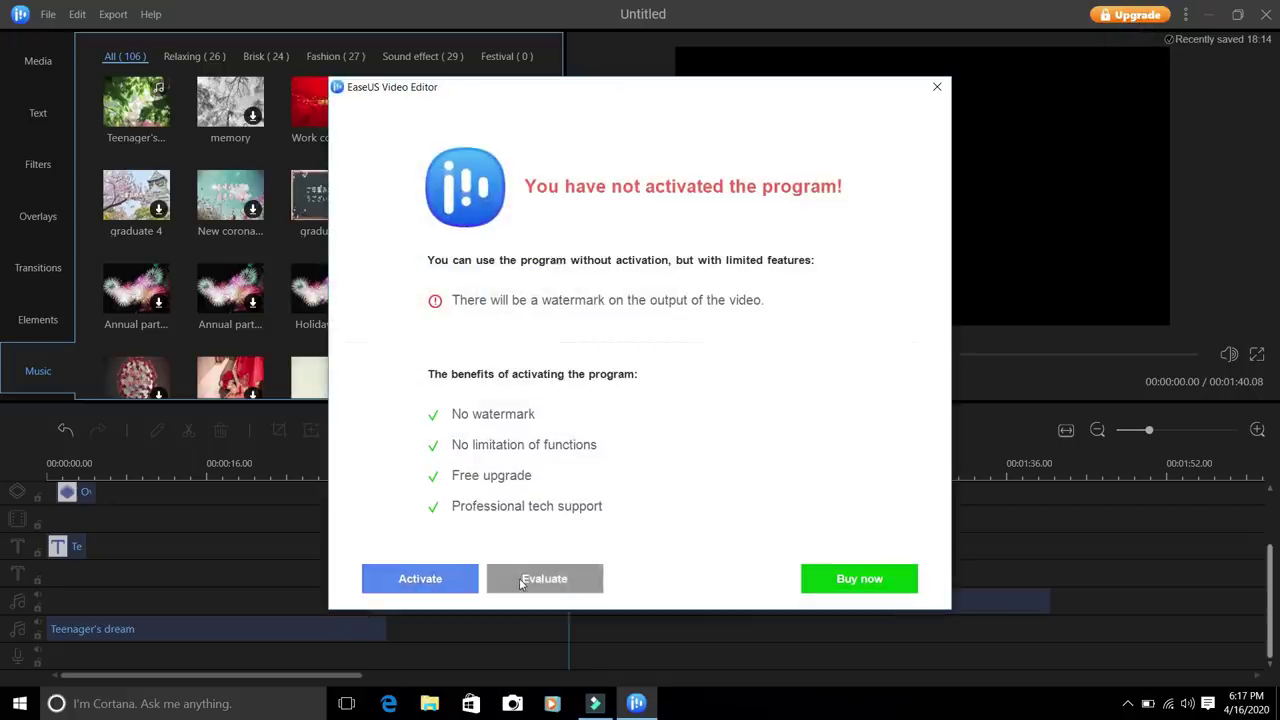
click(937, 87)
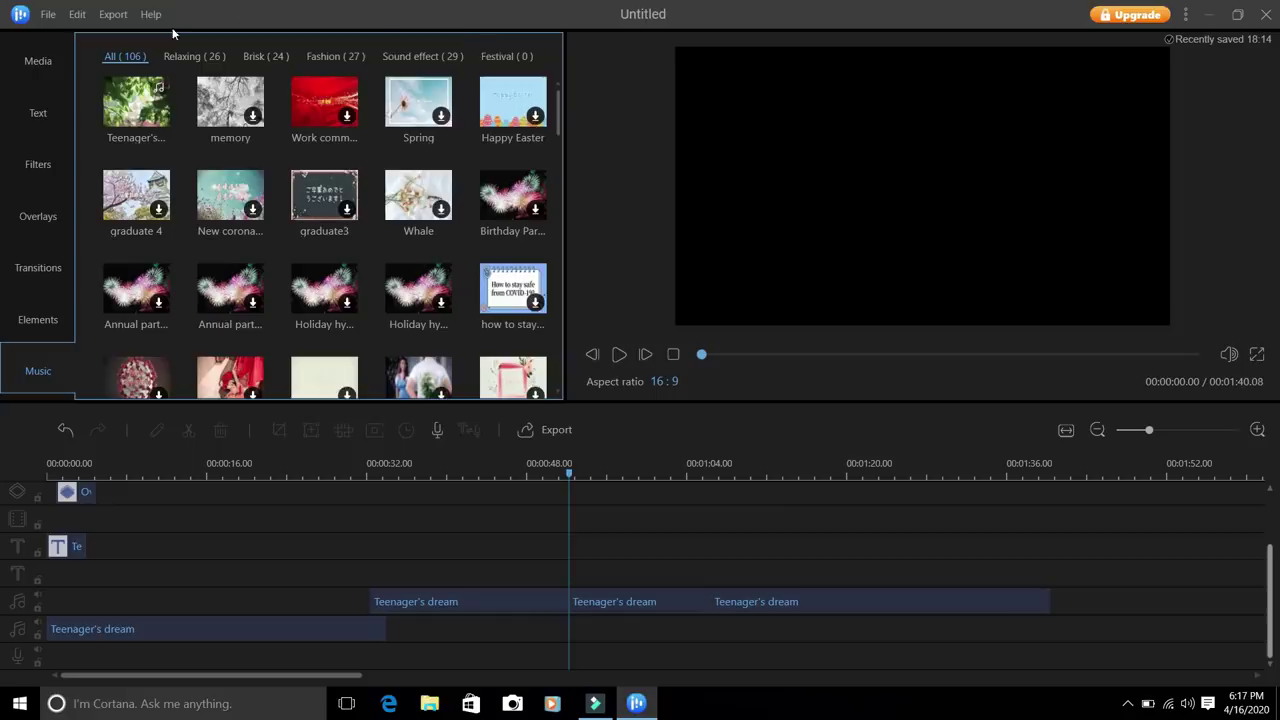
Step: Export the project as an MP4 video named "ease us video" to the Desktop folder, continuing in evaluation mode
click(112, 14)
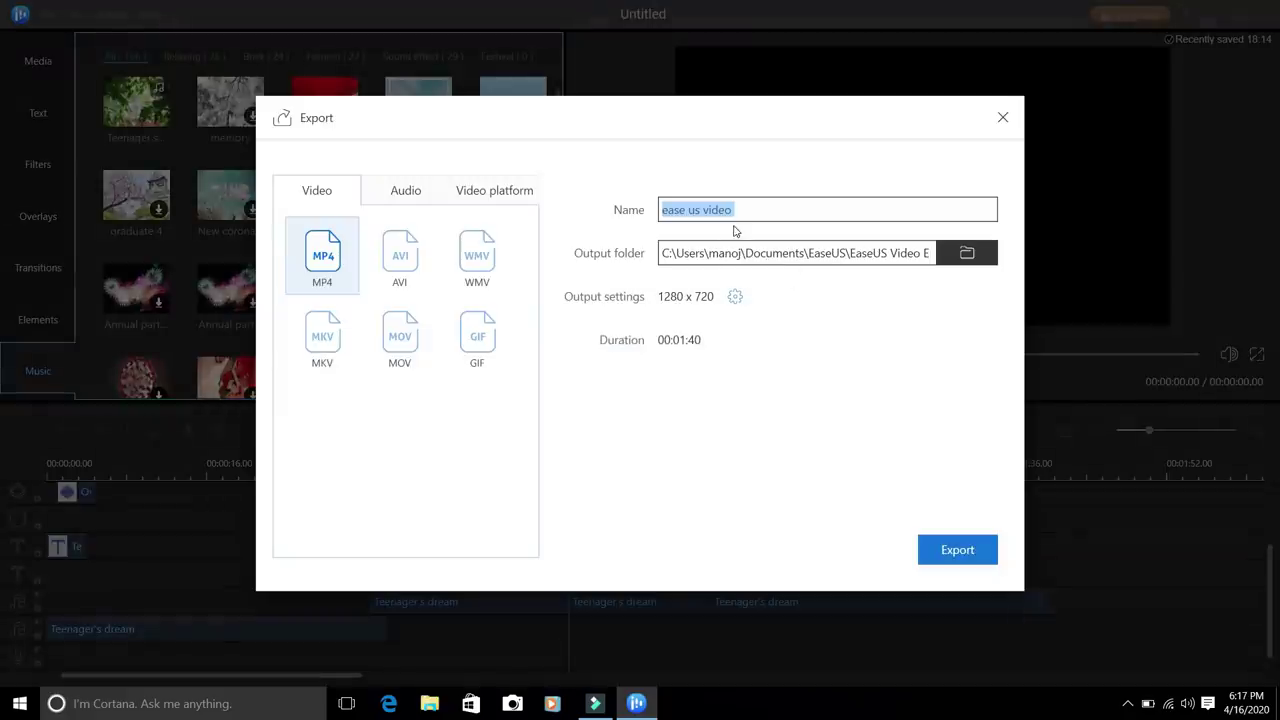
click(970, 254)
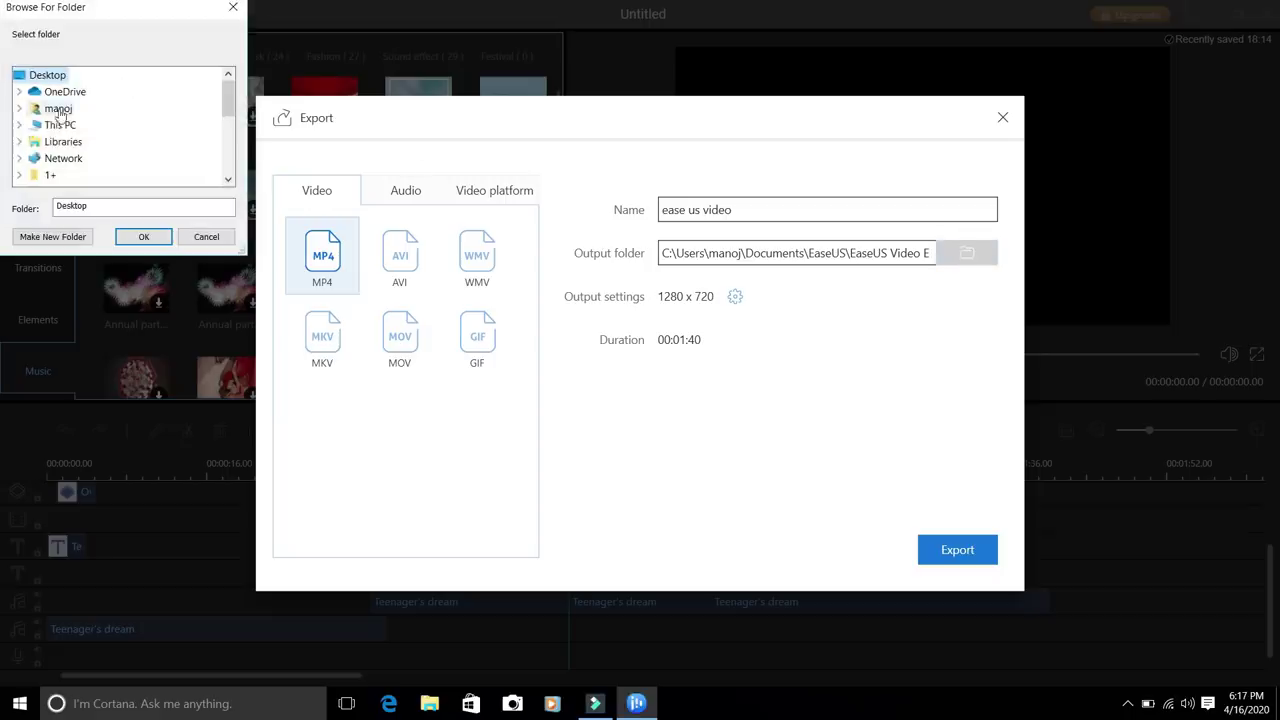
click(48, 75)
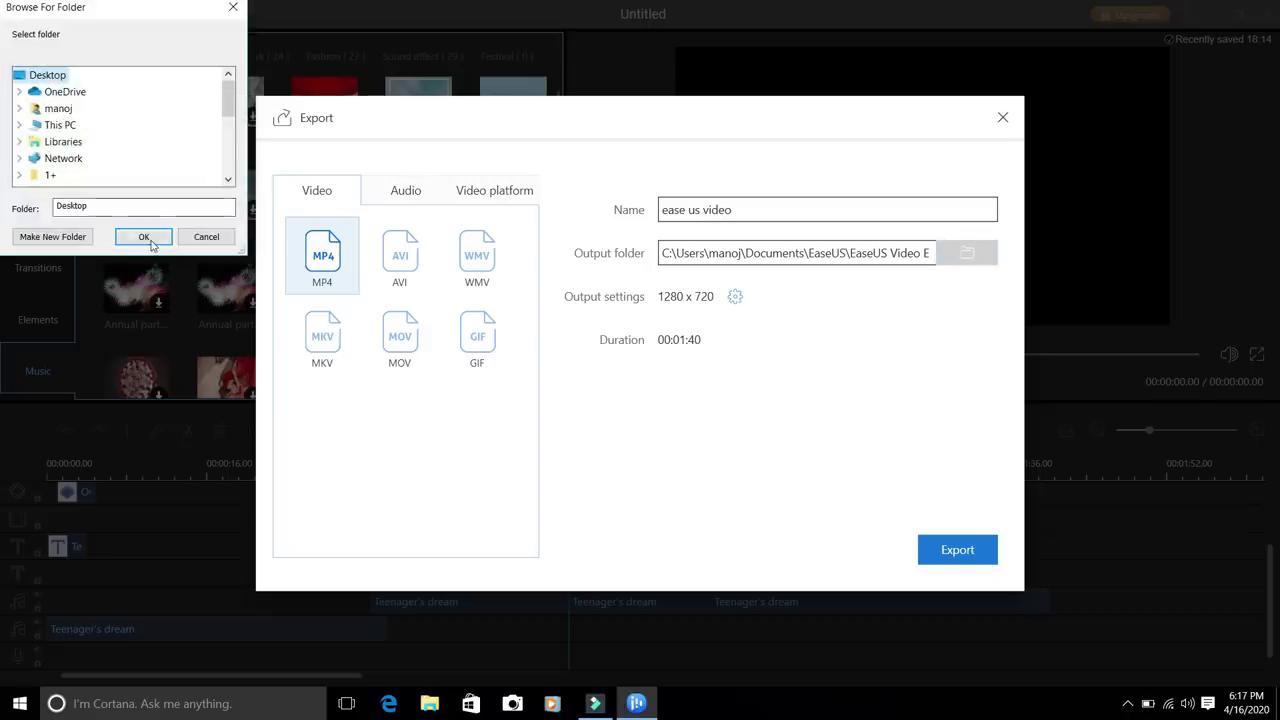
click(145, 237)
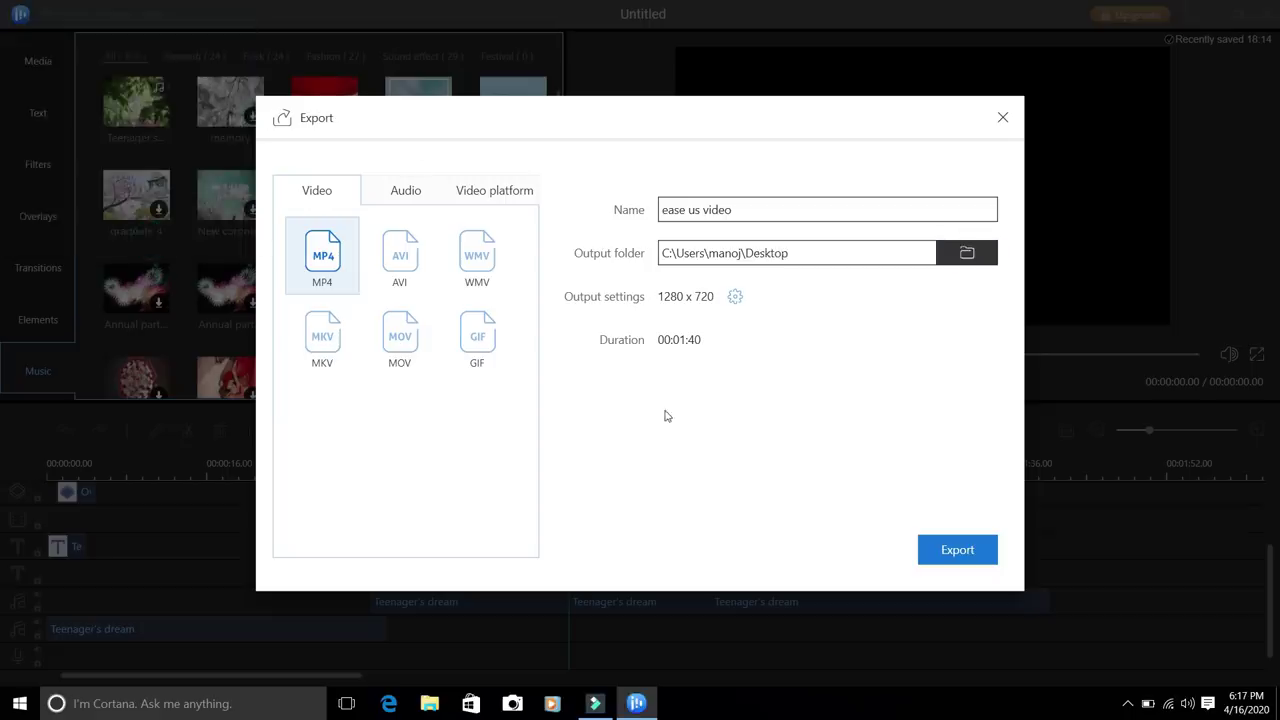
click(950, 550)
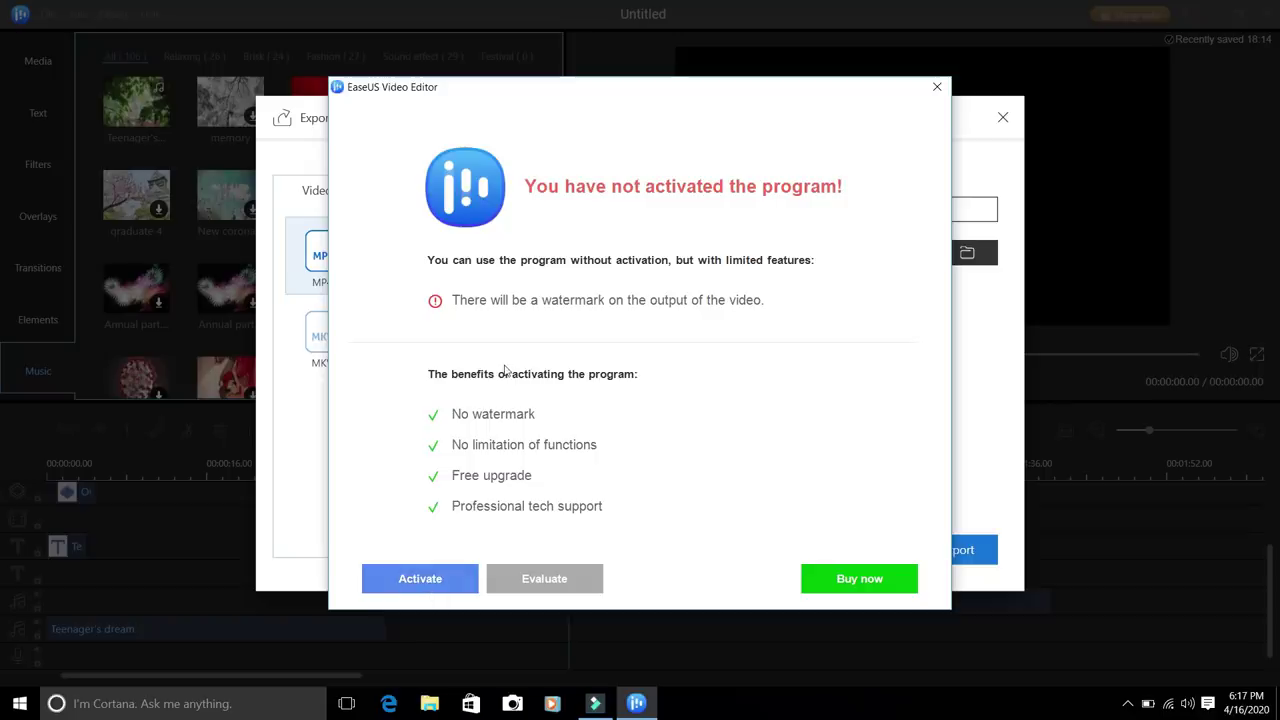
click(562, 580)
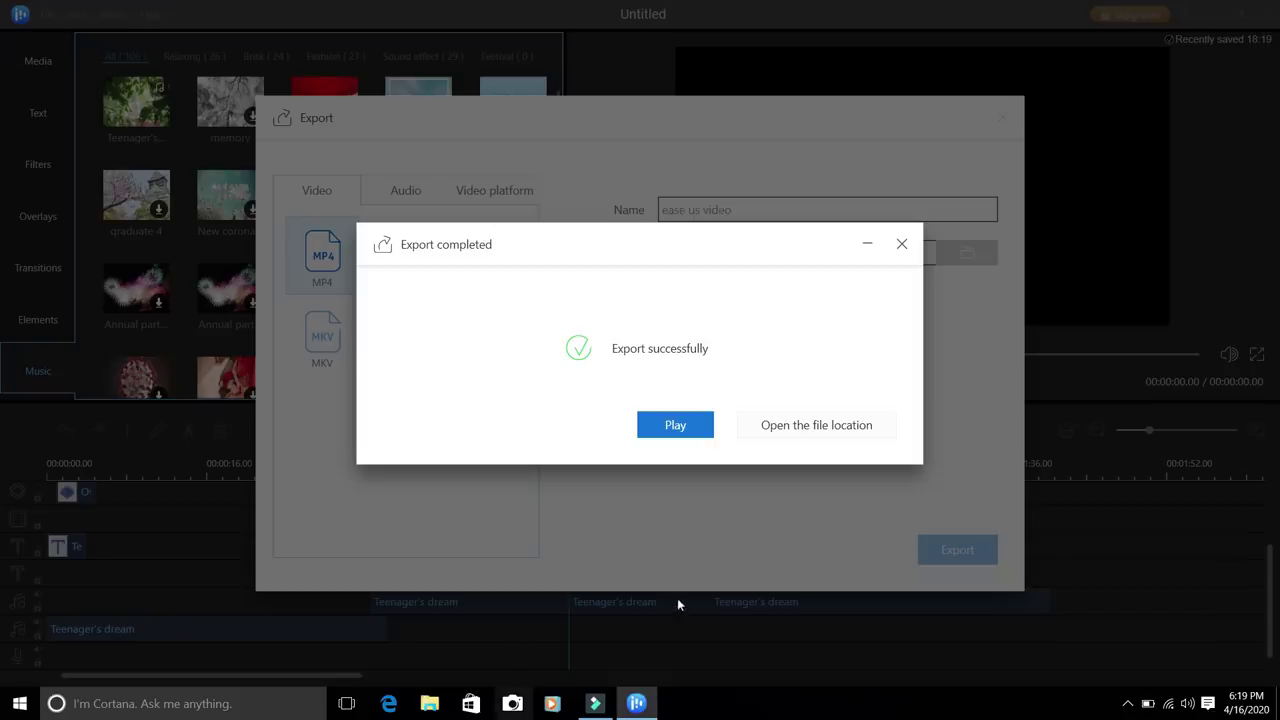
Step: Play the exported video, check it enlarged, skip through the countdown and the following parts, and close the player
click(673, 426)
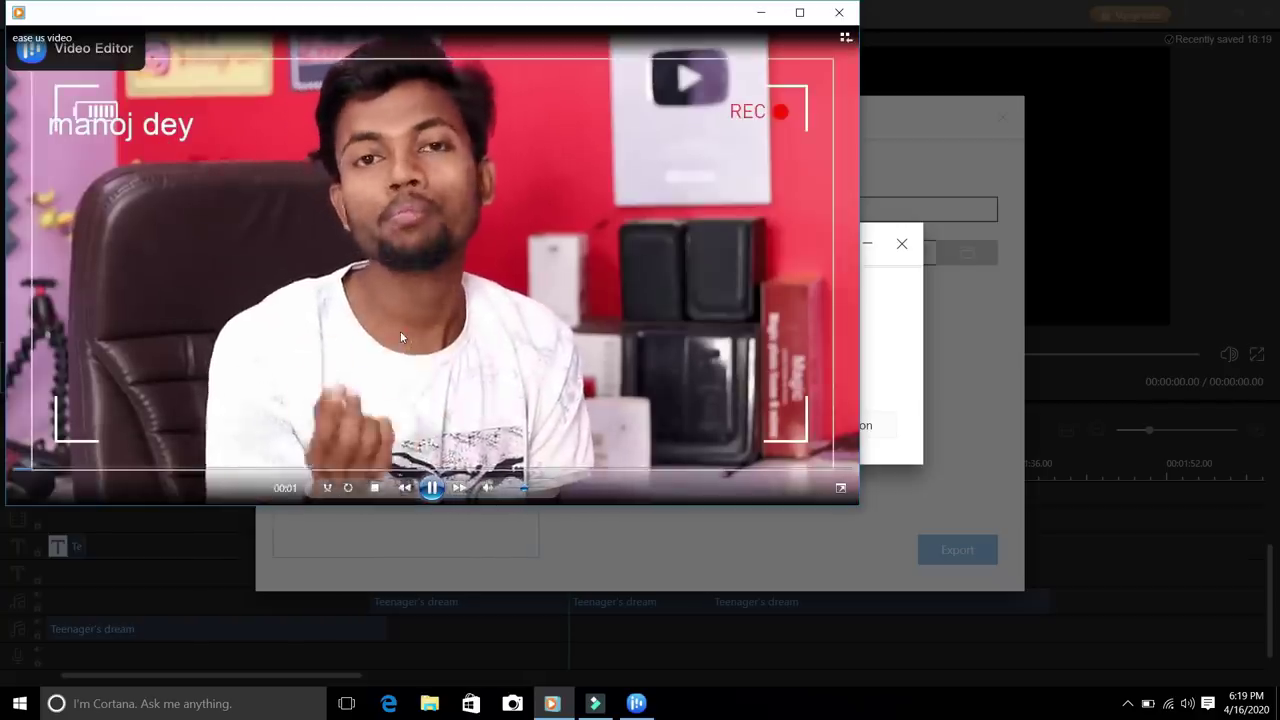
click(799, 12)
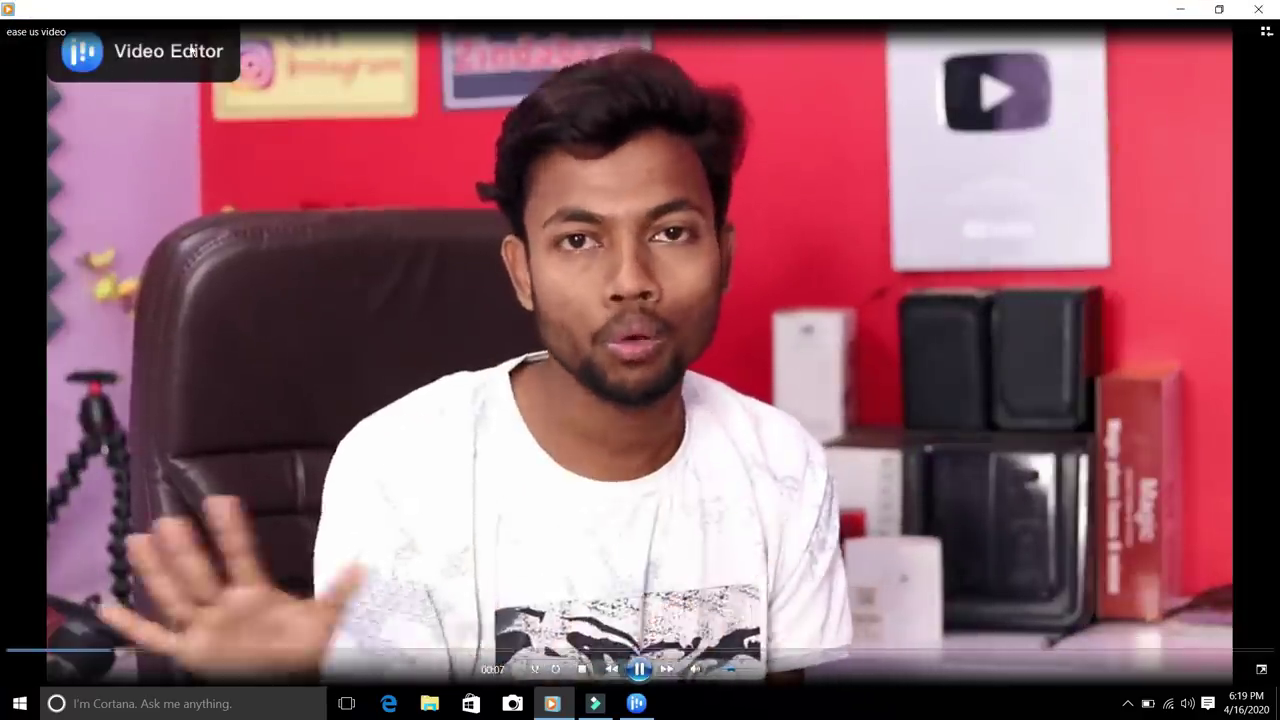
click(1219, 9)
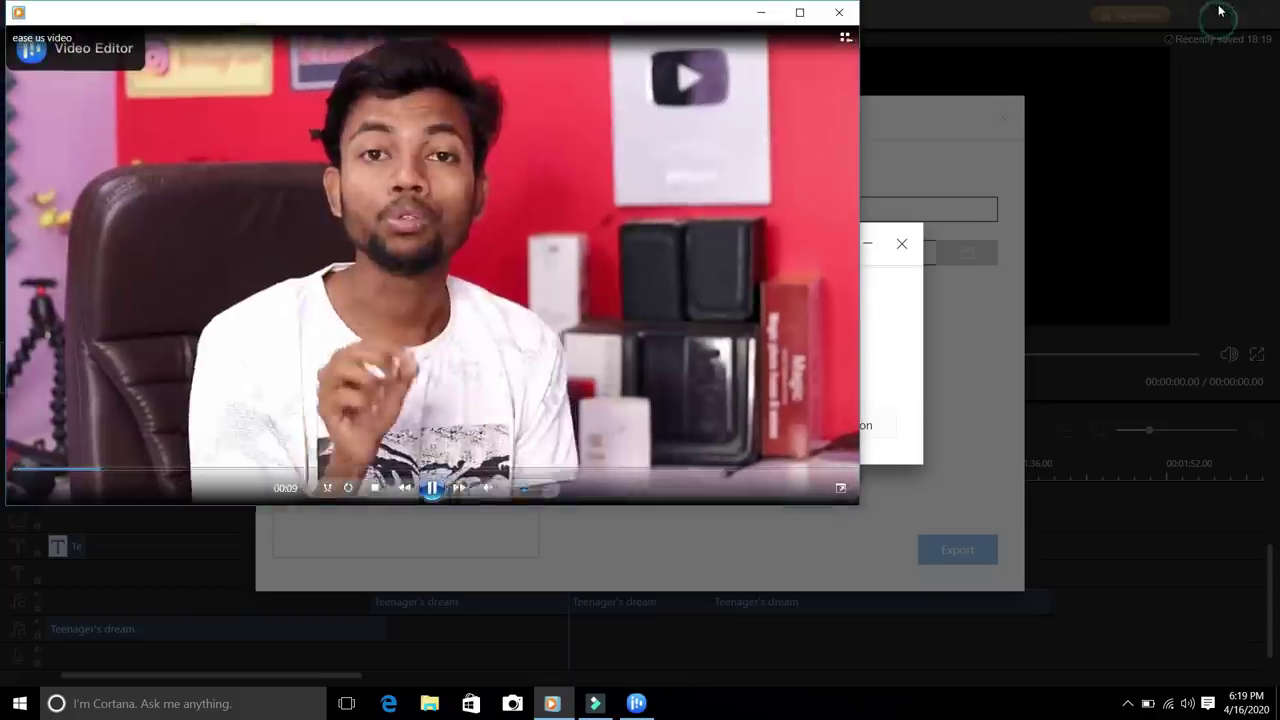
drag(658, 12, 888, 50)
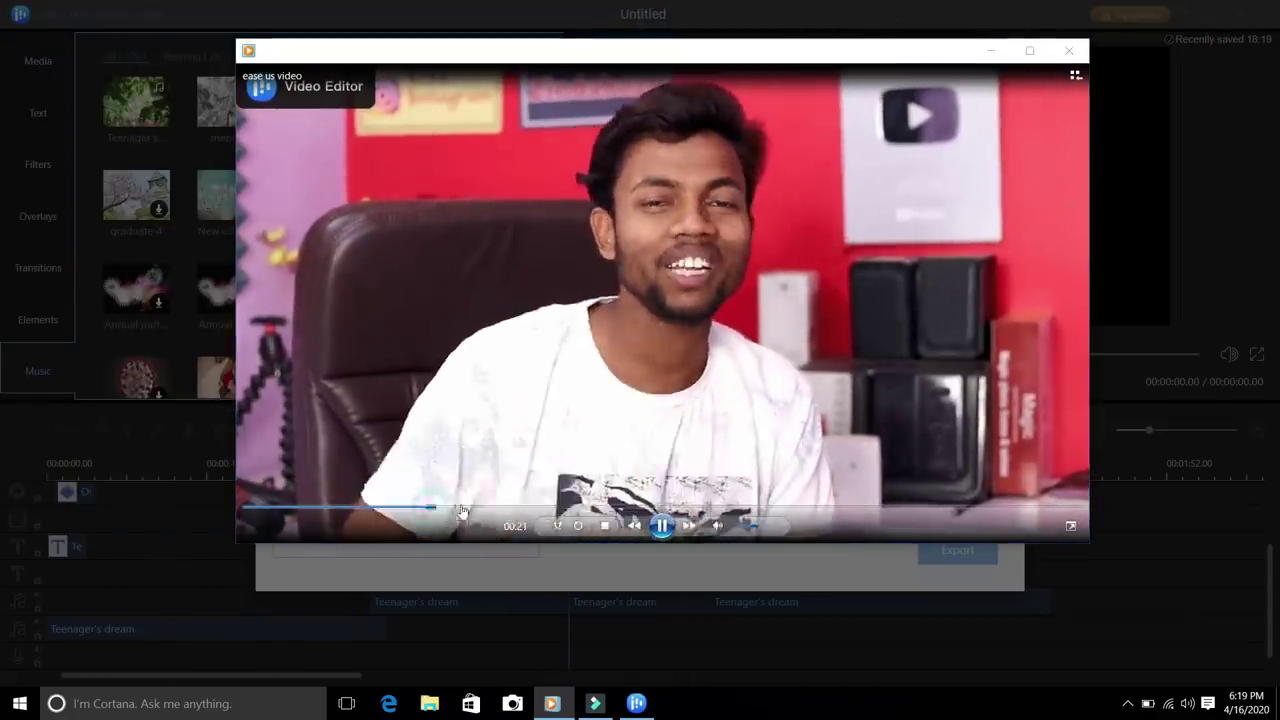
click(472, 509)
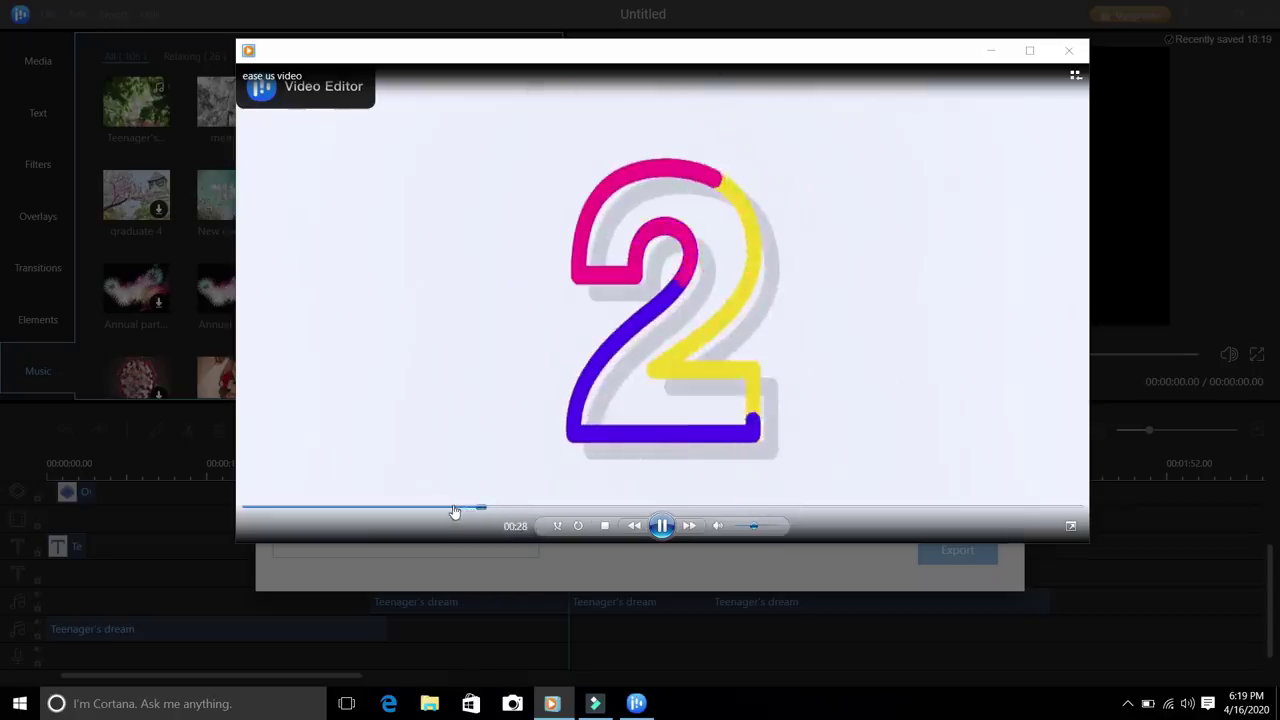
click(453, 510)
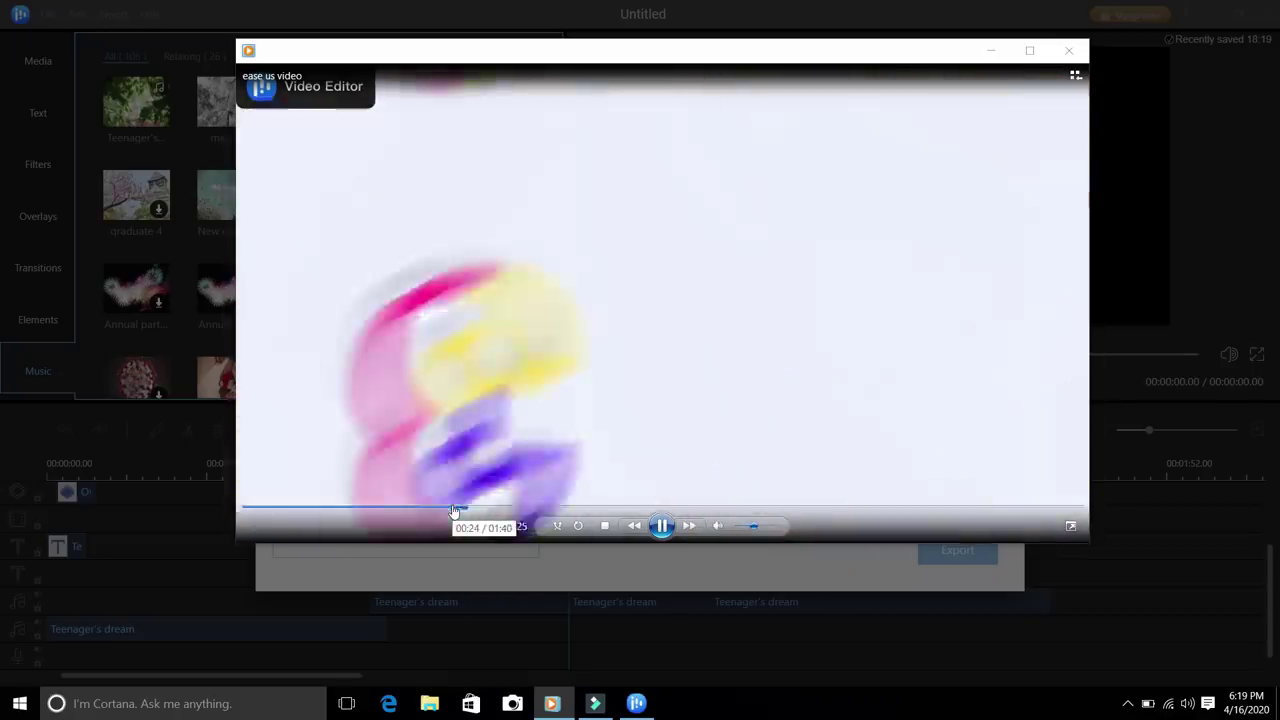
click(524, 509)
click(592, 510)
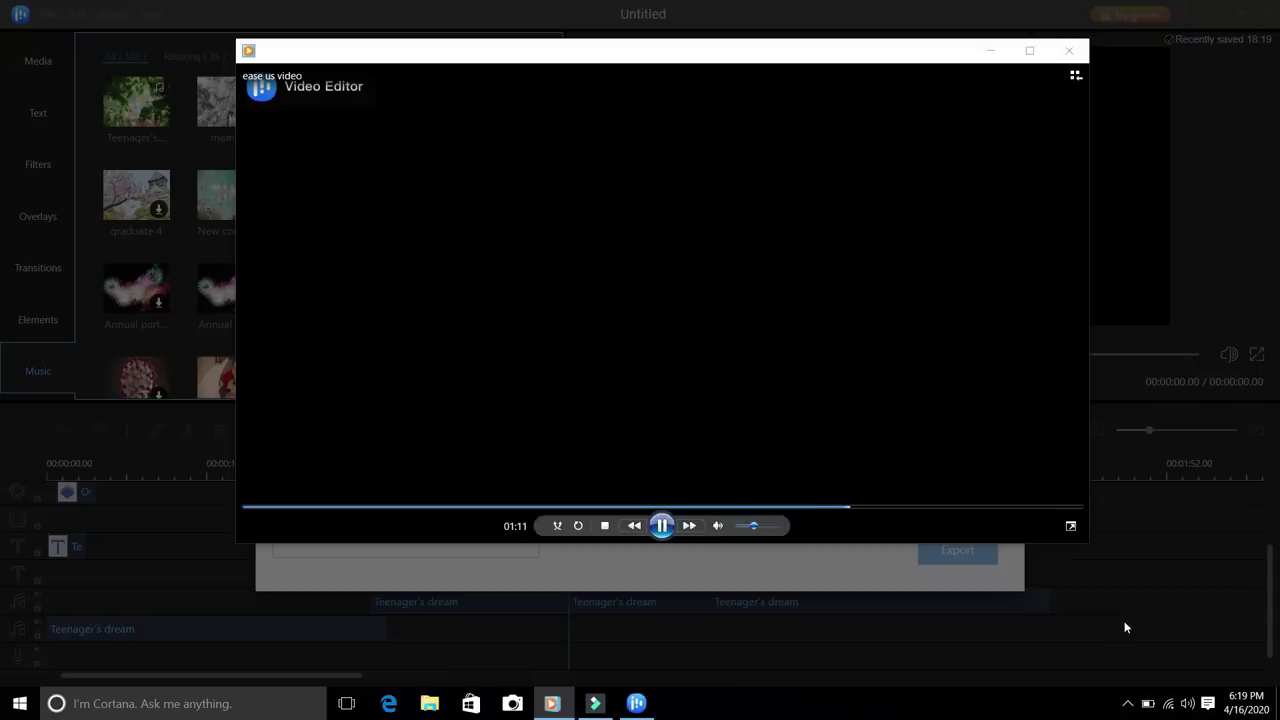
click(1070, 51)
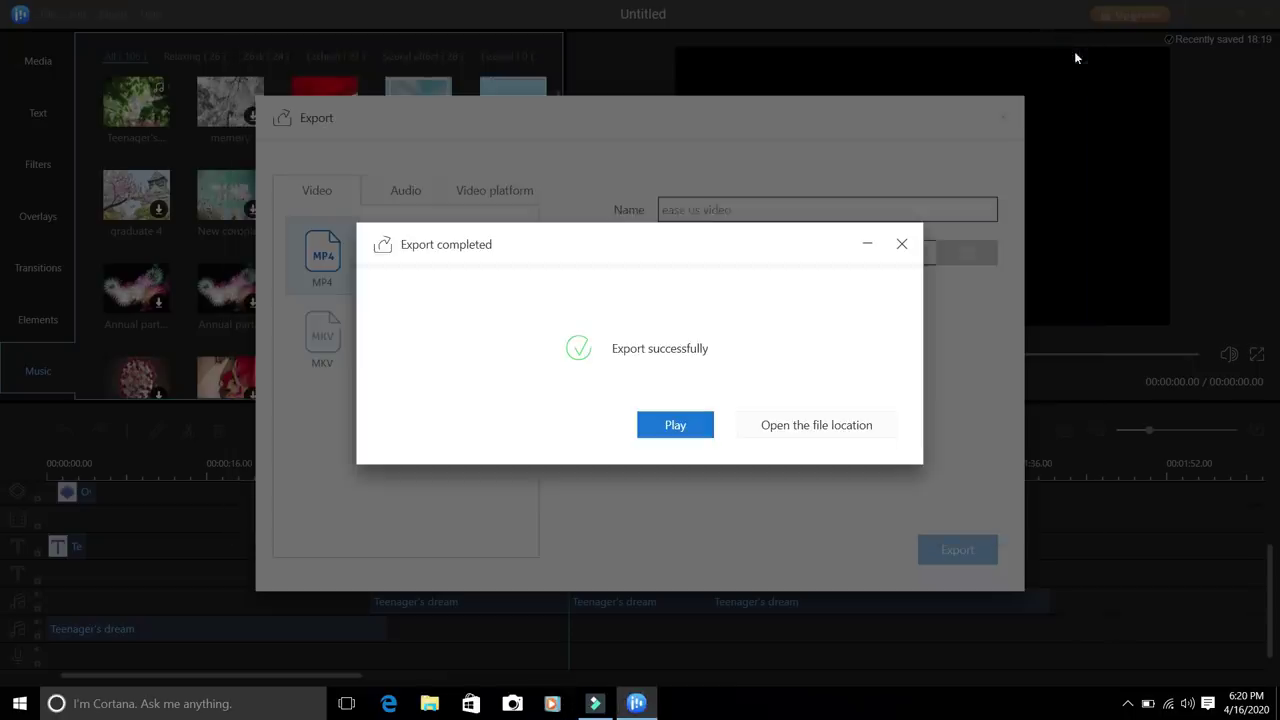